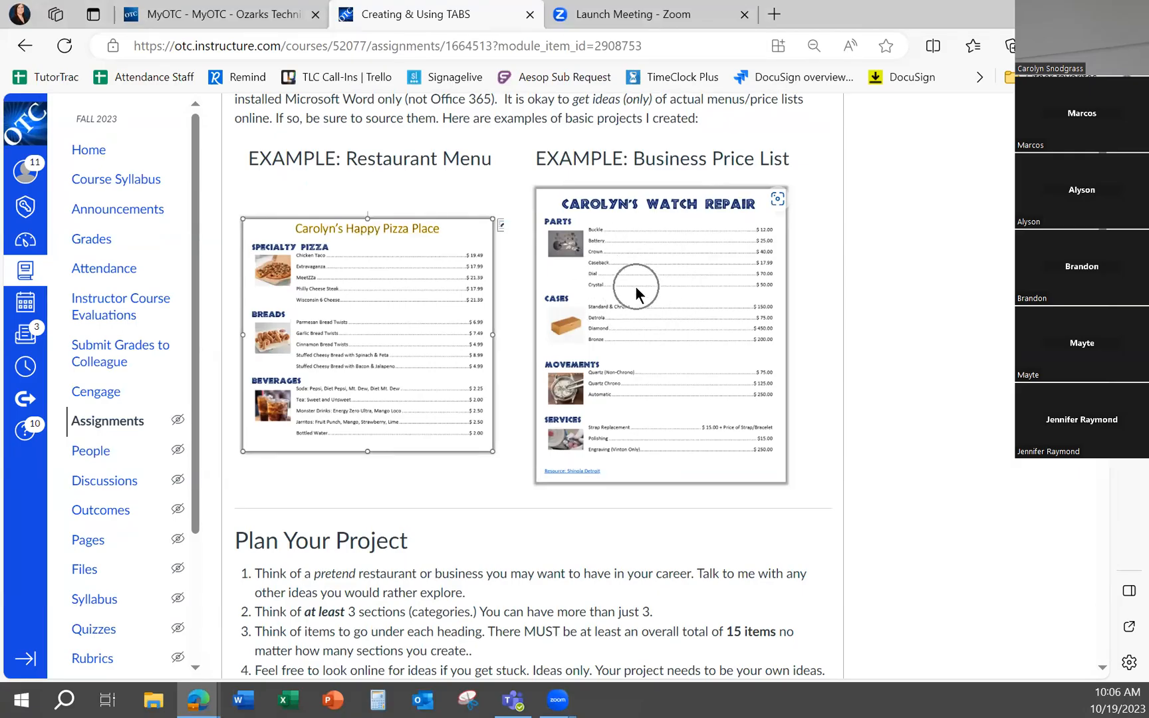
Enlarge the assignment page and examine the example restaurant menu and business price list alongside the planning requirements
key(ctrl+plus)
key(ctrl+plus)
key(ctrl+plus)
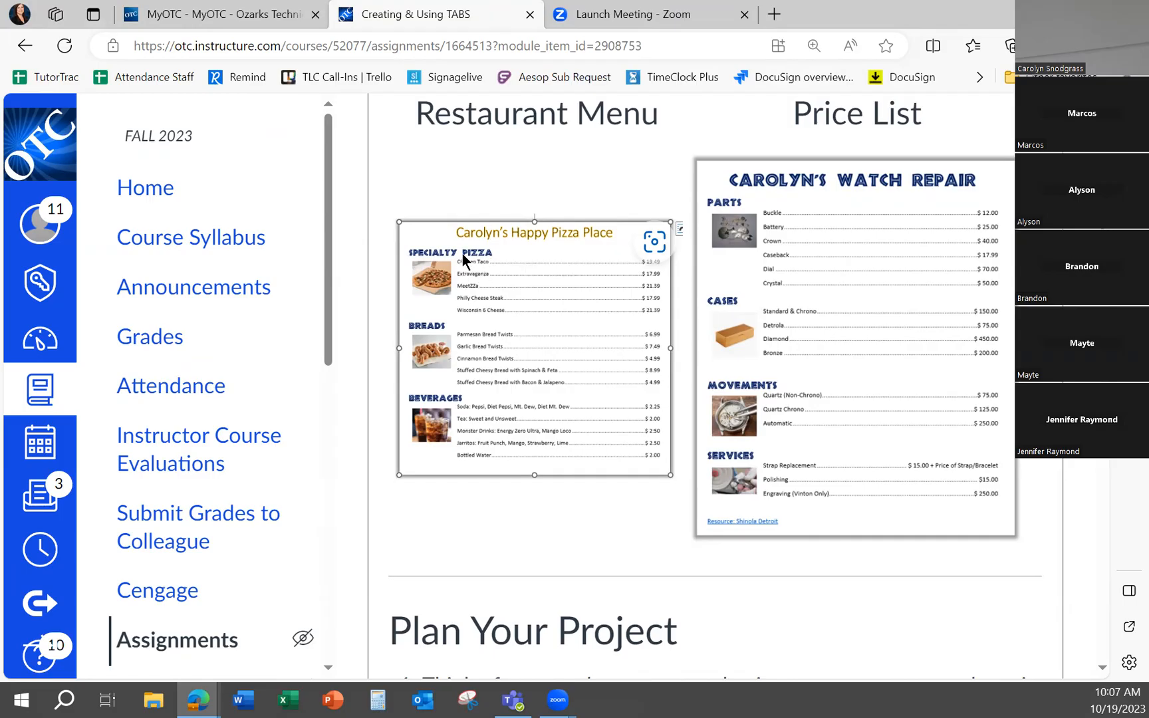
key(ctrl)
key(ctrl)
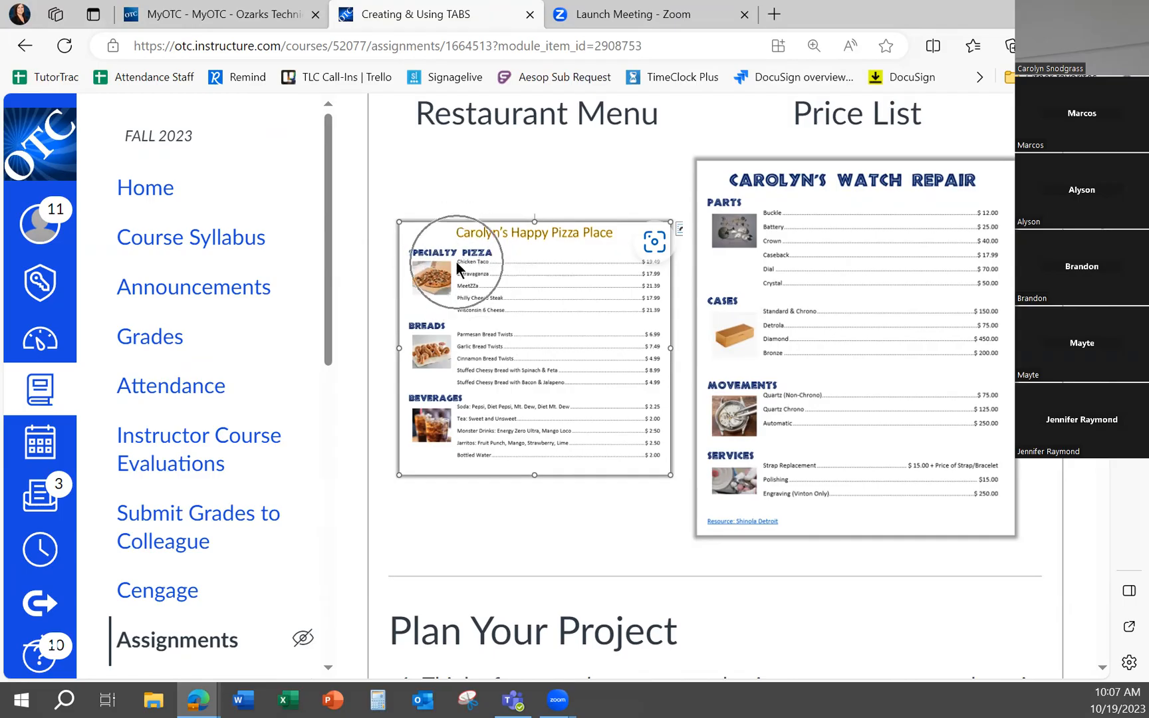
key(ctrl)
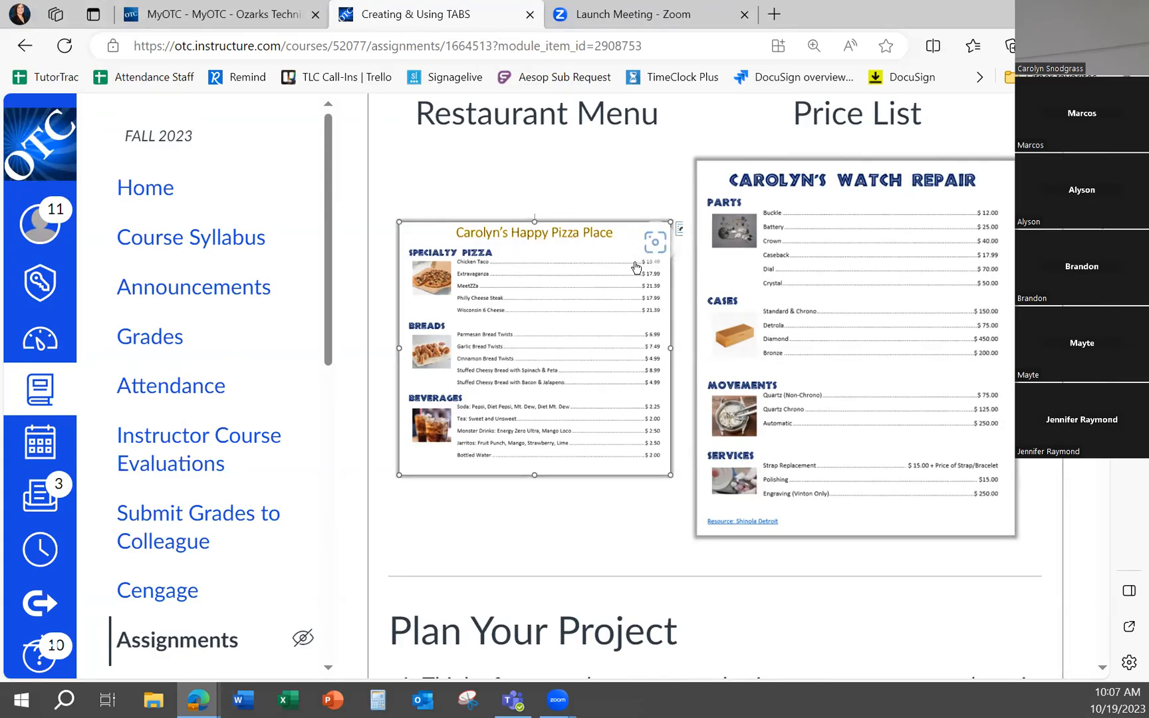
click(654, 263)
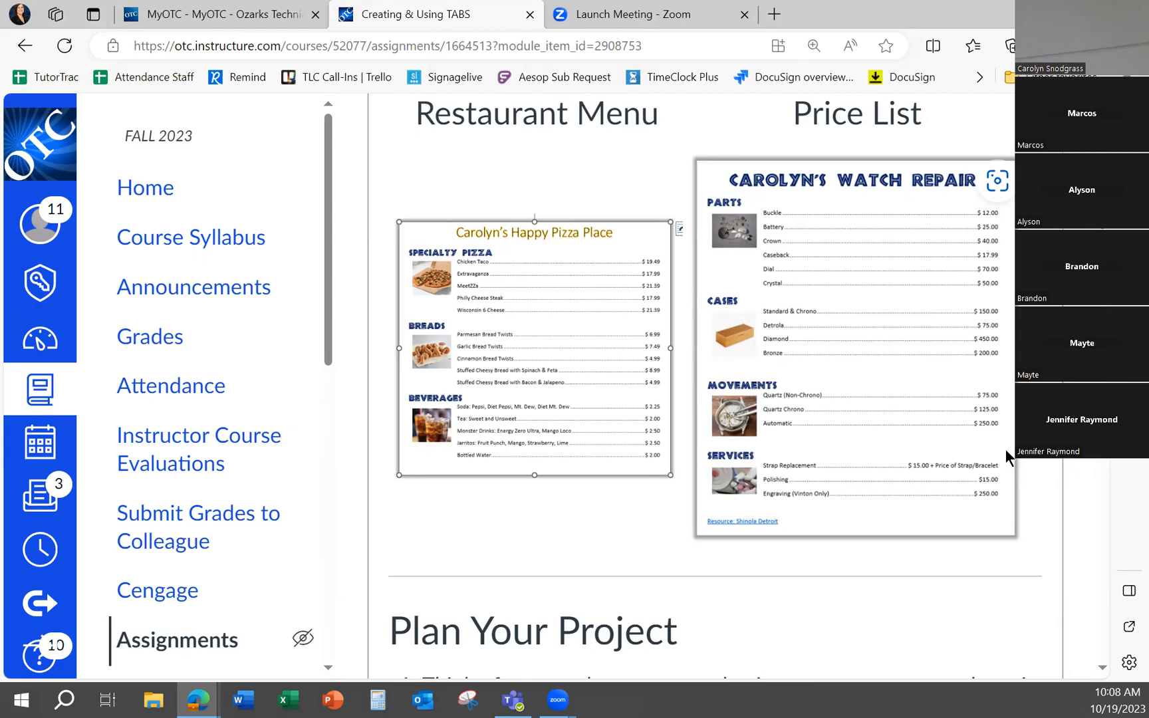
scroll(952, 457, down, 1)
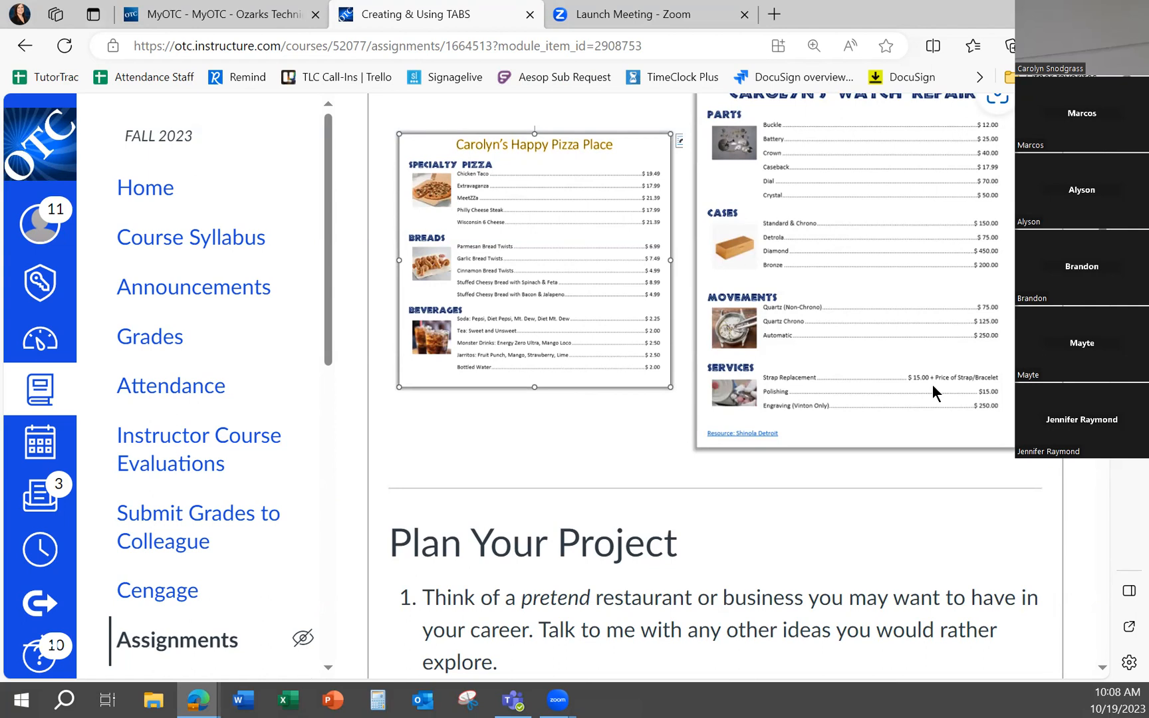
scroll(677, 466, down, 4)
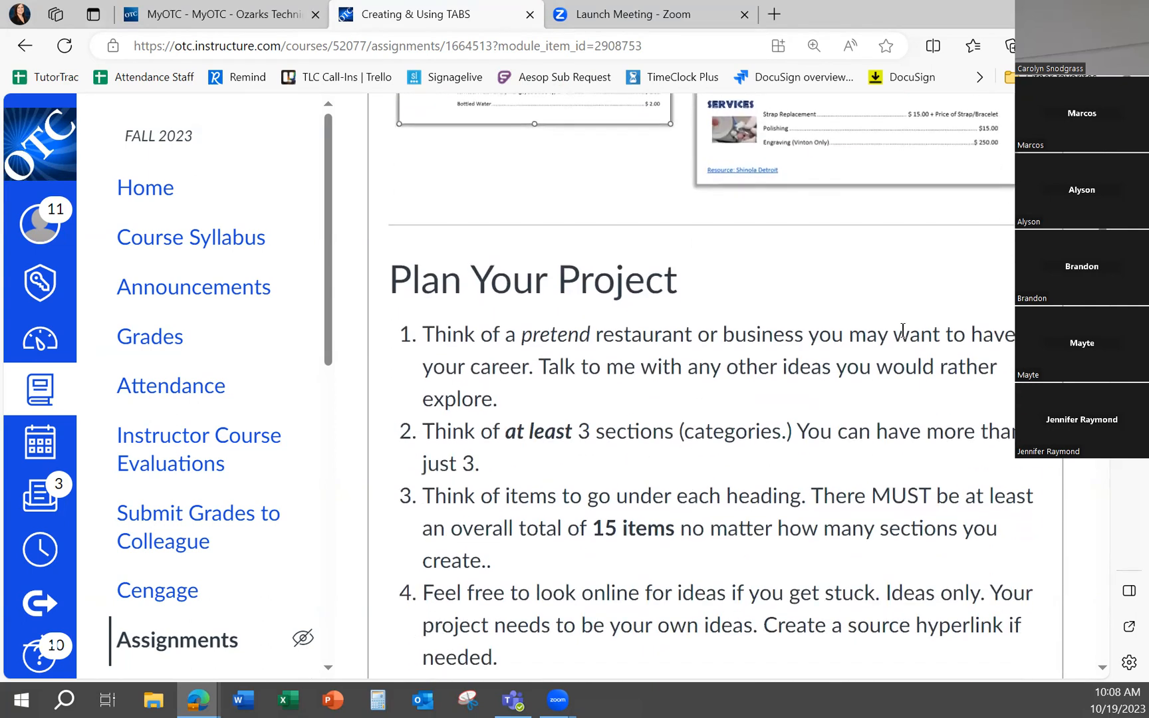
scroll(851, 341, up, 5)
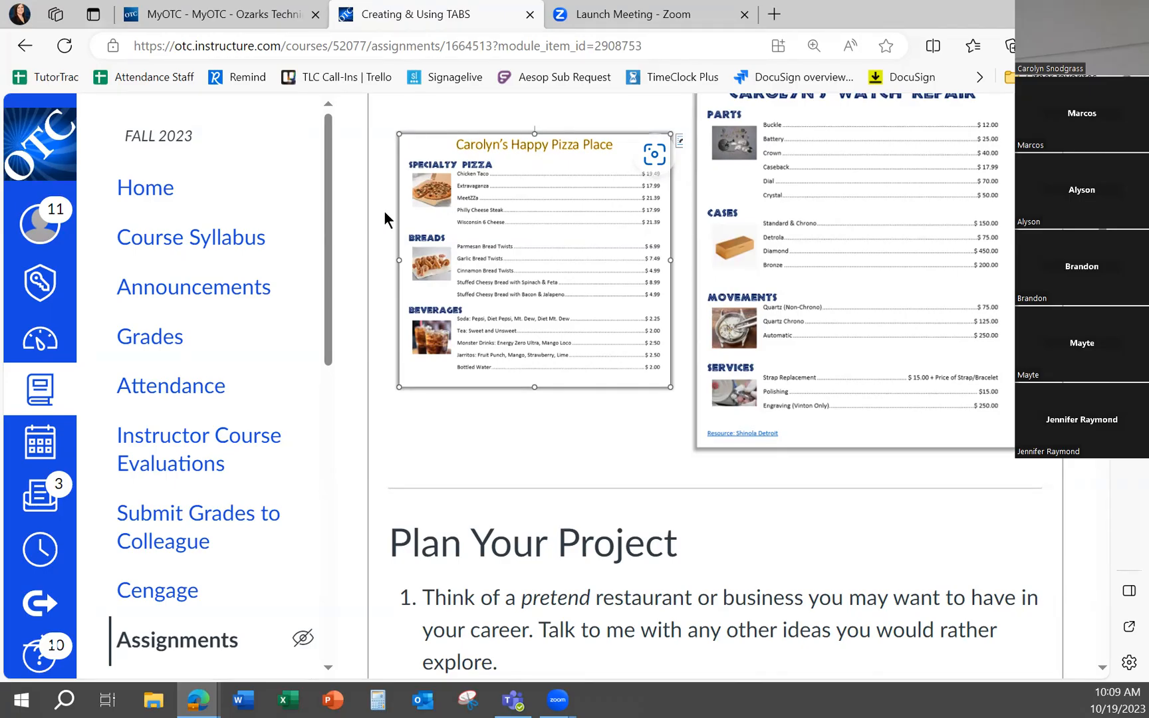
scroll(544, 419, down, 5)
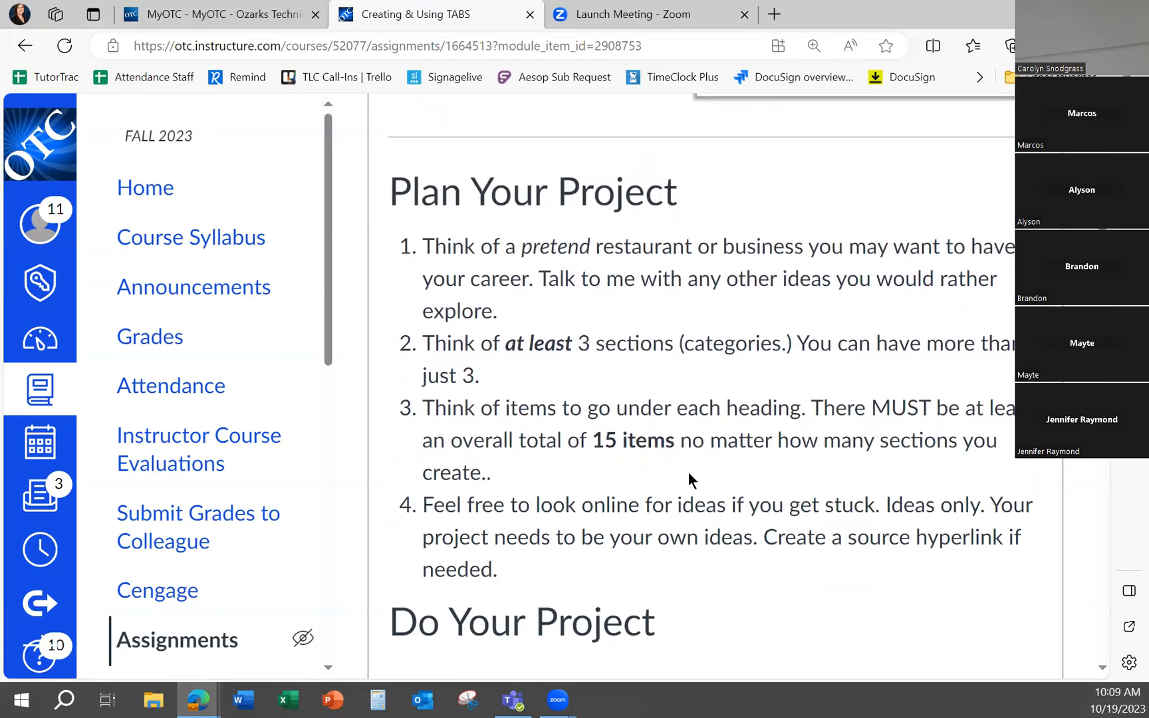
scroll(659, 450, up, 5)
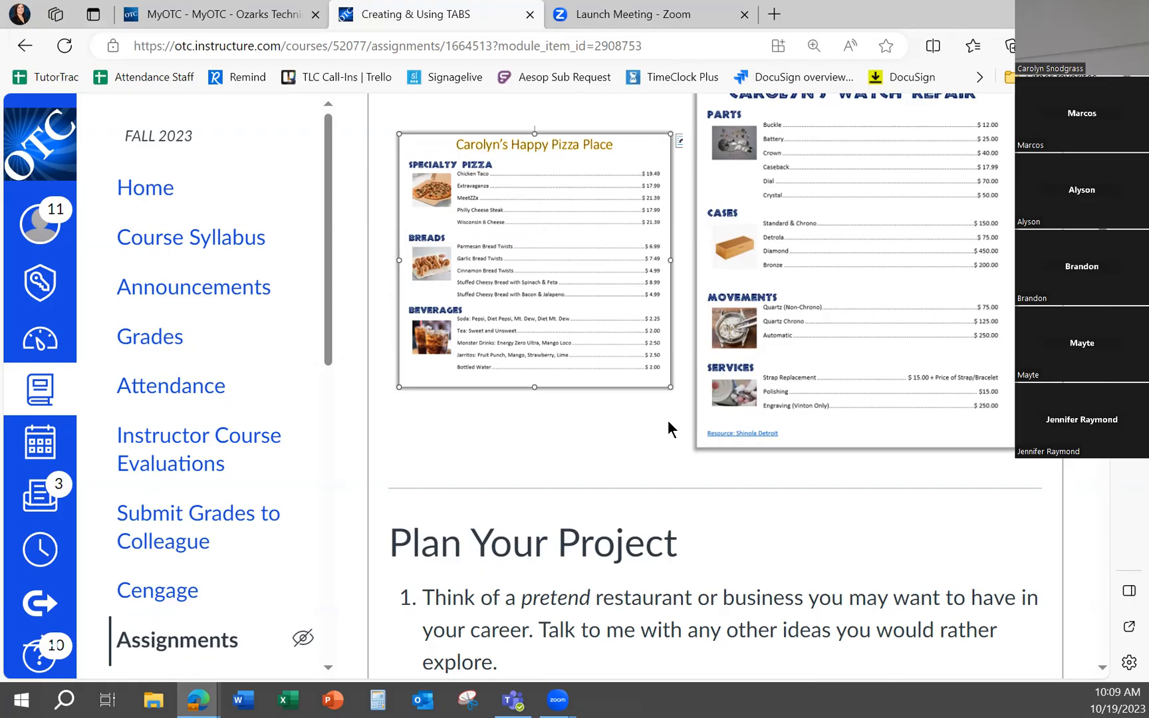
Read the assignment's planning and project instructions, from choosing a business through tabs, headings, prices and images to proofing
scroll(672, 399, down, 5)
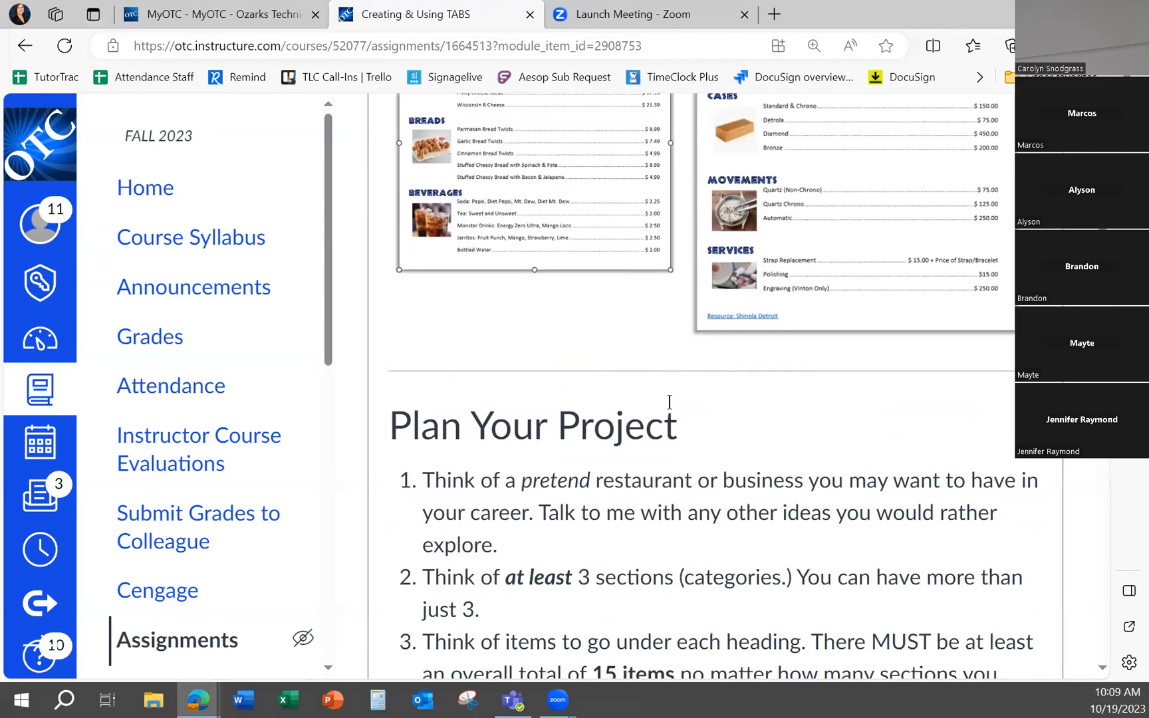
scroll(677, 401, down, 1)
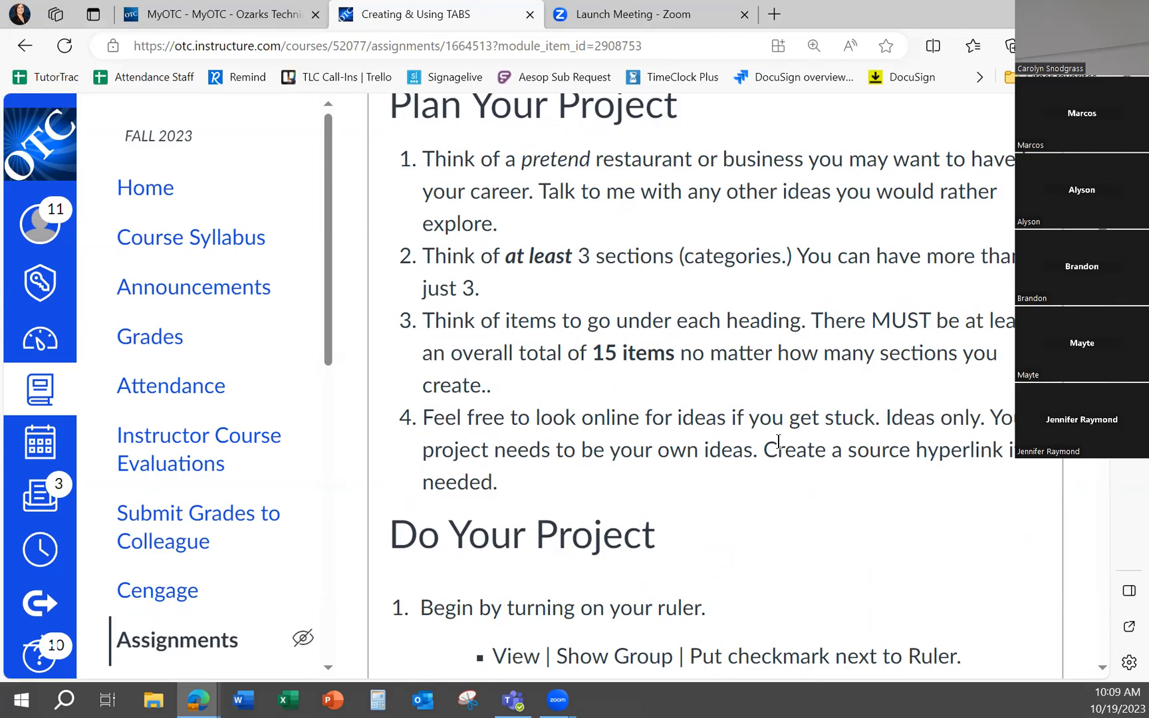
scroll(736, 334, down, 3)
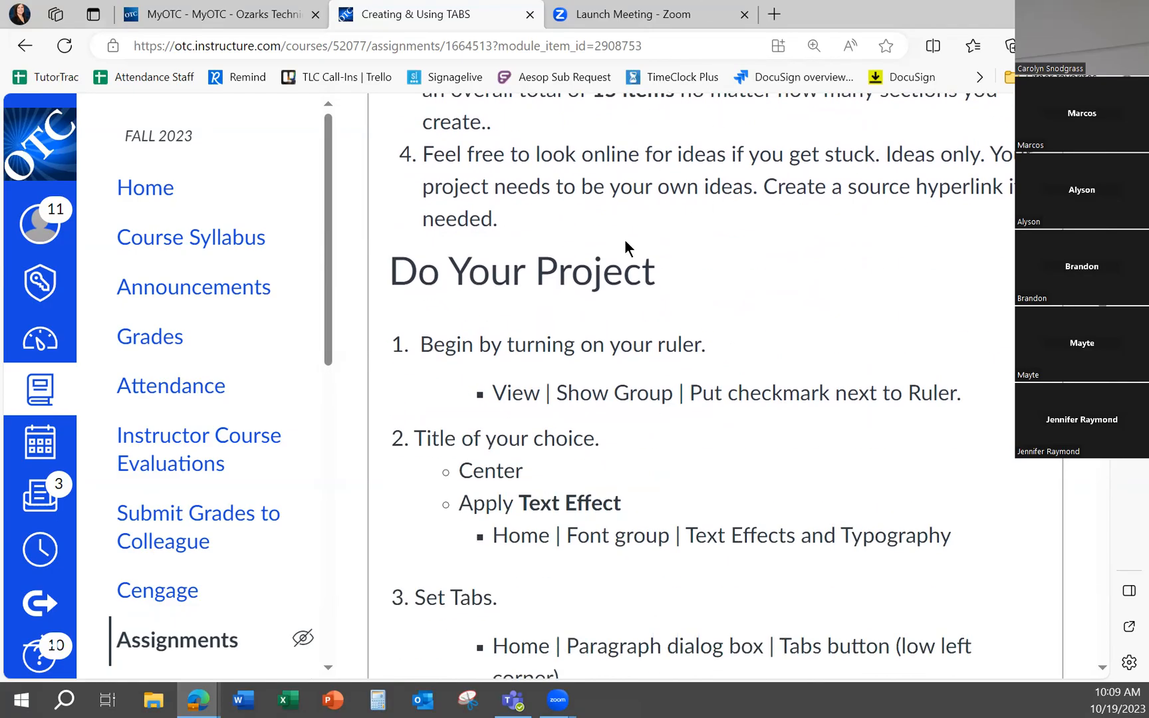
scroll(692, 211, down, 2)
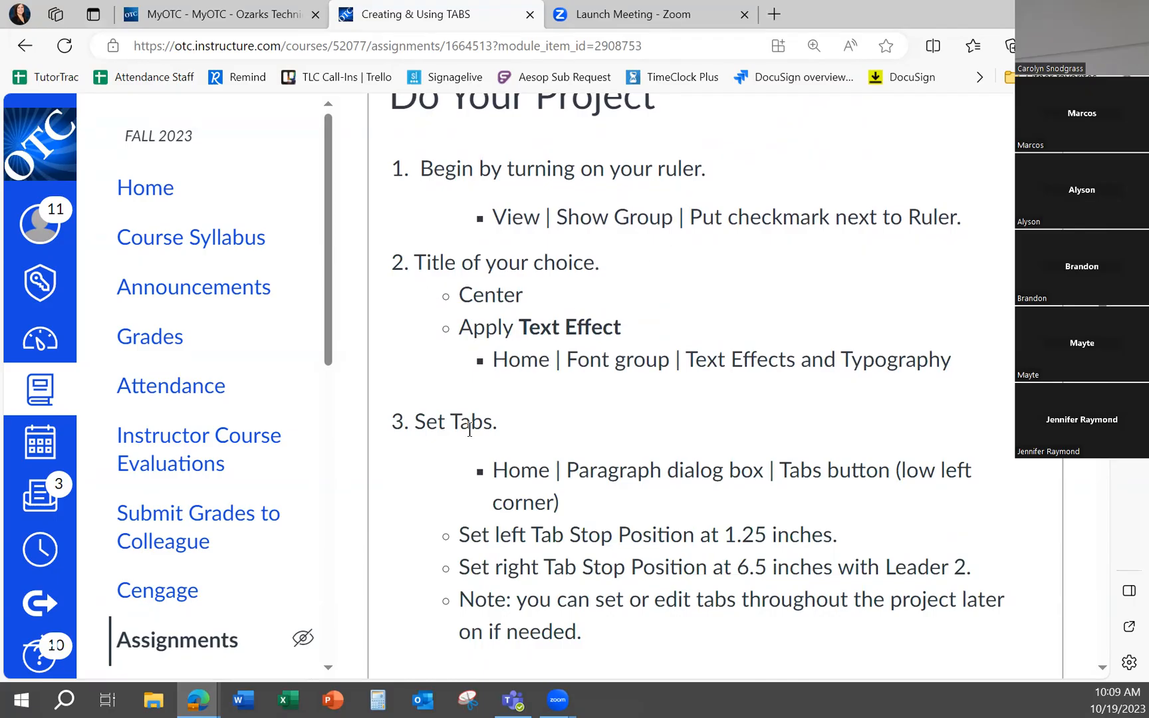
scroll(468, 426, down, 2)
scroll(509, 452, down, 2)
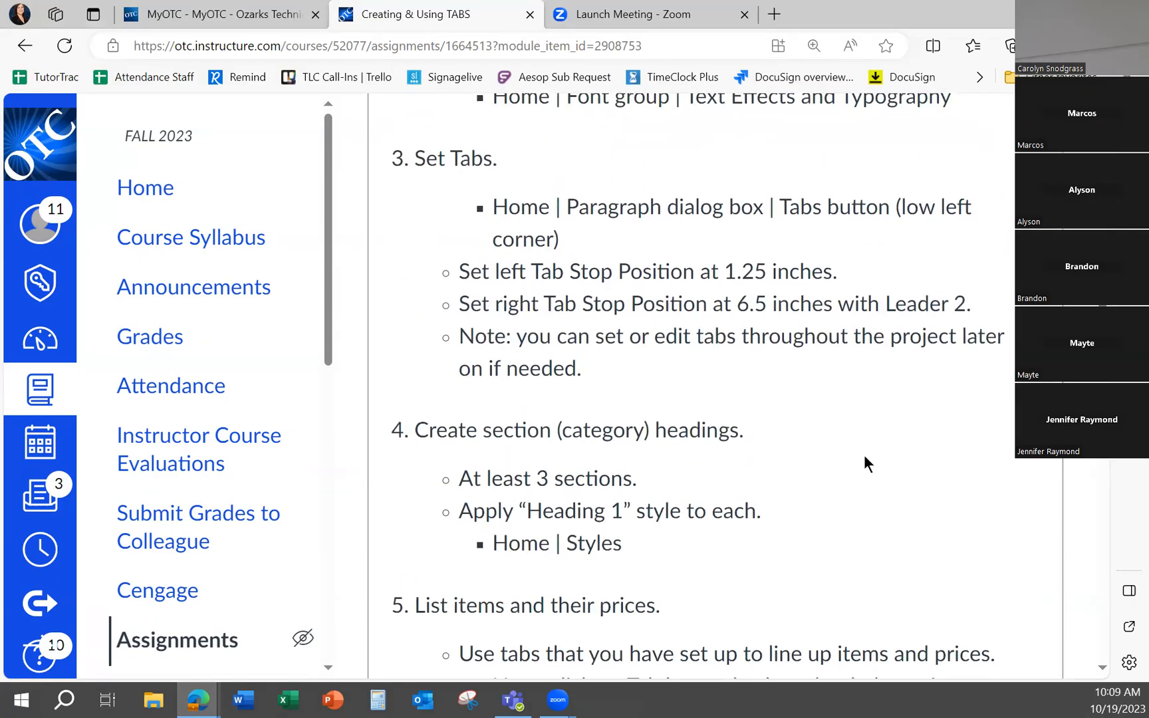
scroll(854, 454, down, 2)
scroll(841, 459, down, 2)
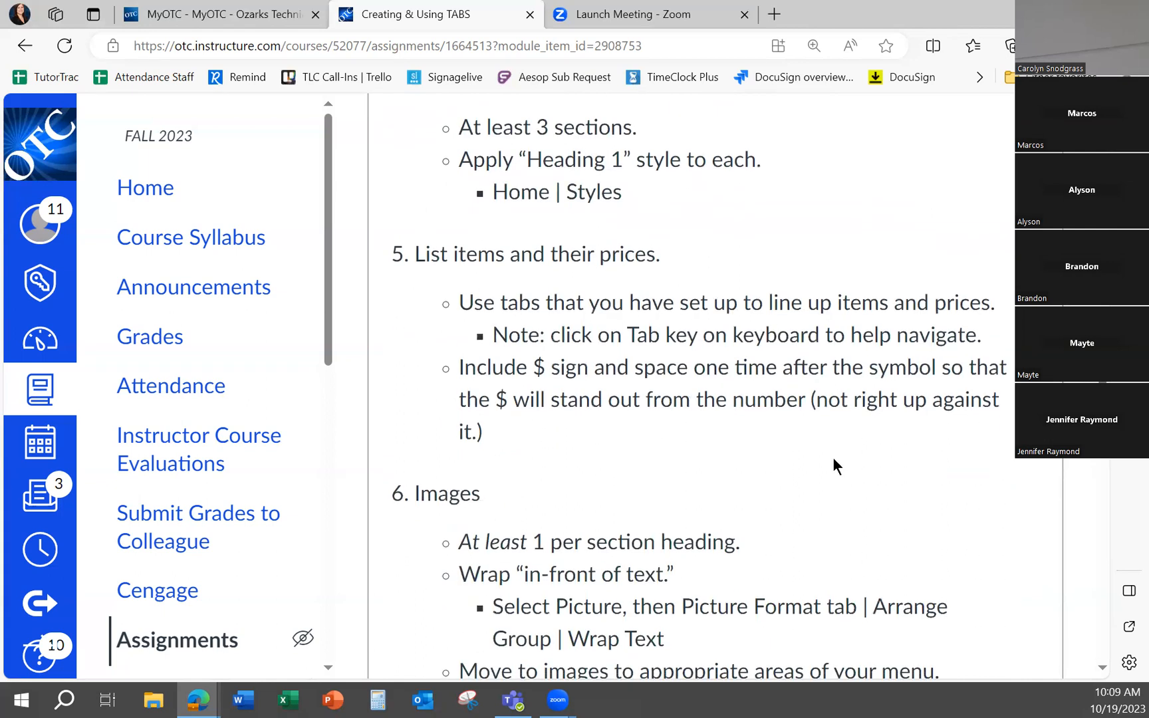
scroll(555, 346, down, 2)
scroll(448, 336, down, 5)
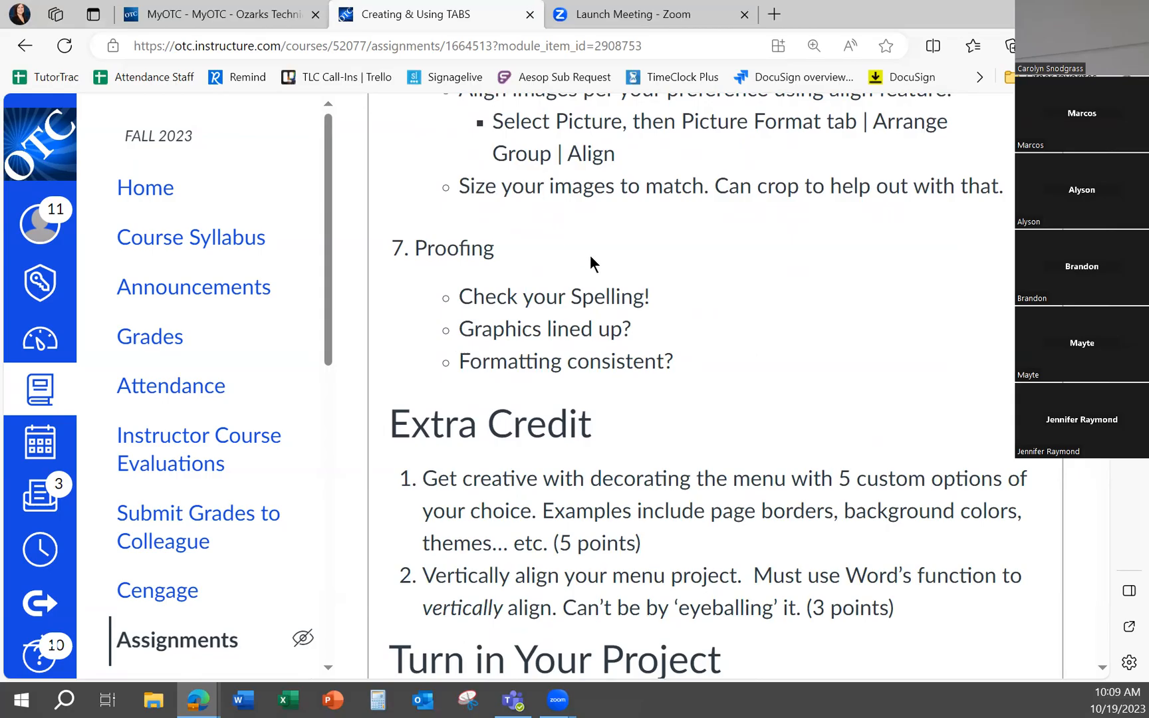
Review the extra credit, turn-in instructions and grading rubric, and return to the example menu and price list
scroll(546, 311, down, 1)
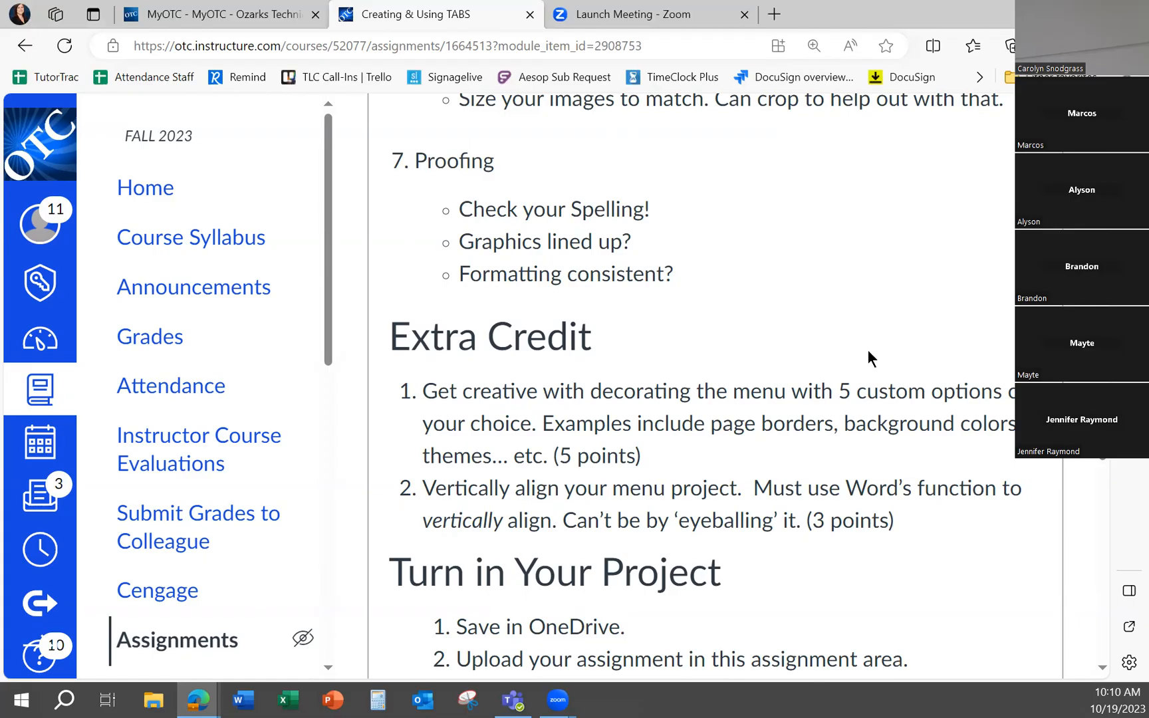
scroll(267, 384, down, 4)
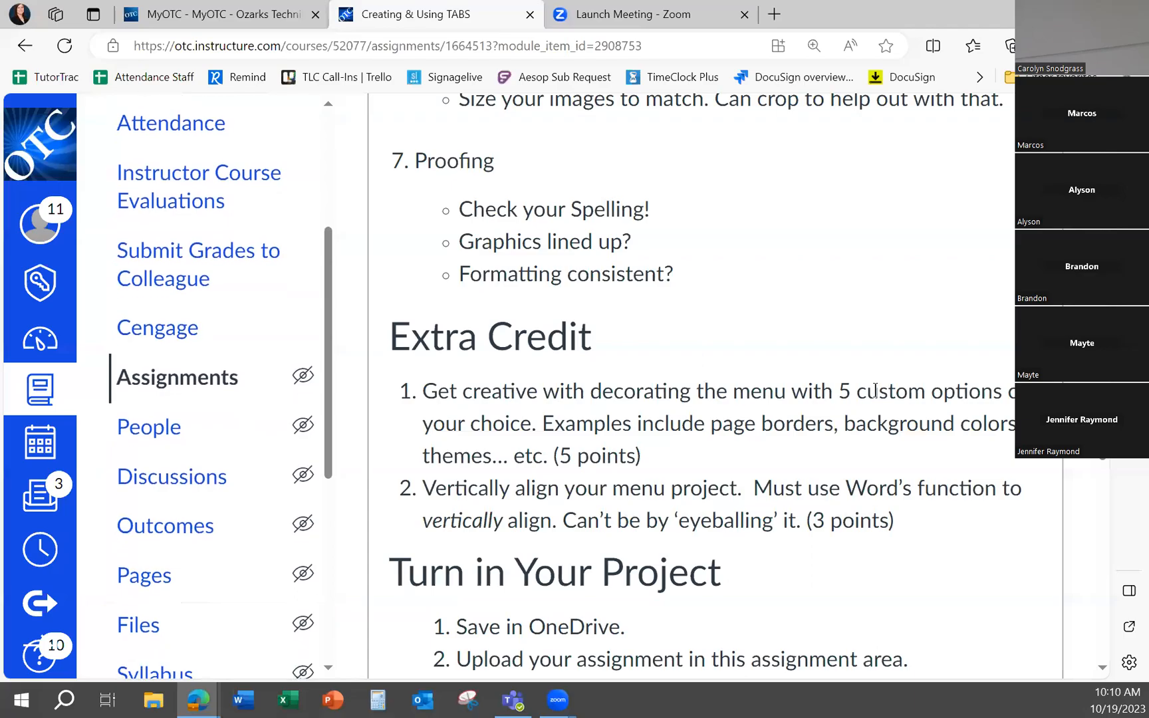
scroll(839, 417, down, 5)
scroll(864, 399, down, 5)
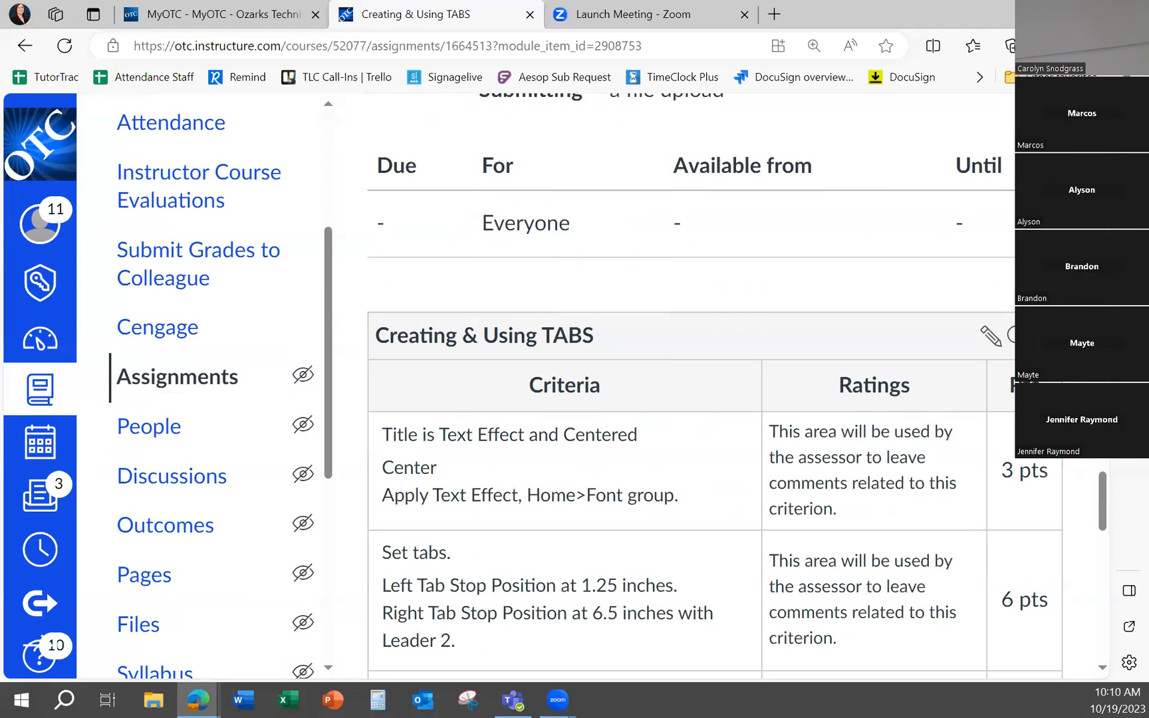
scroll(652, 287, up, 10)
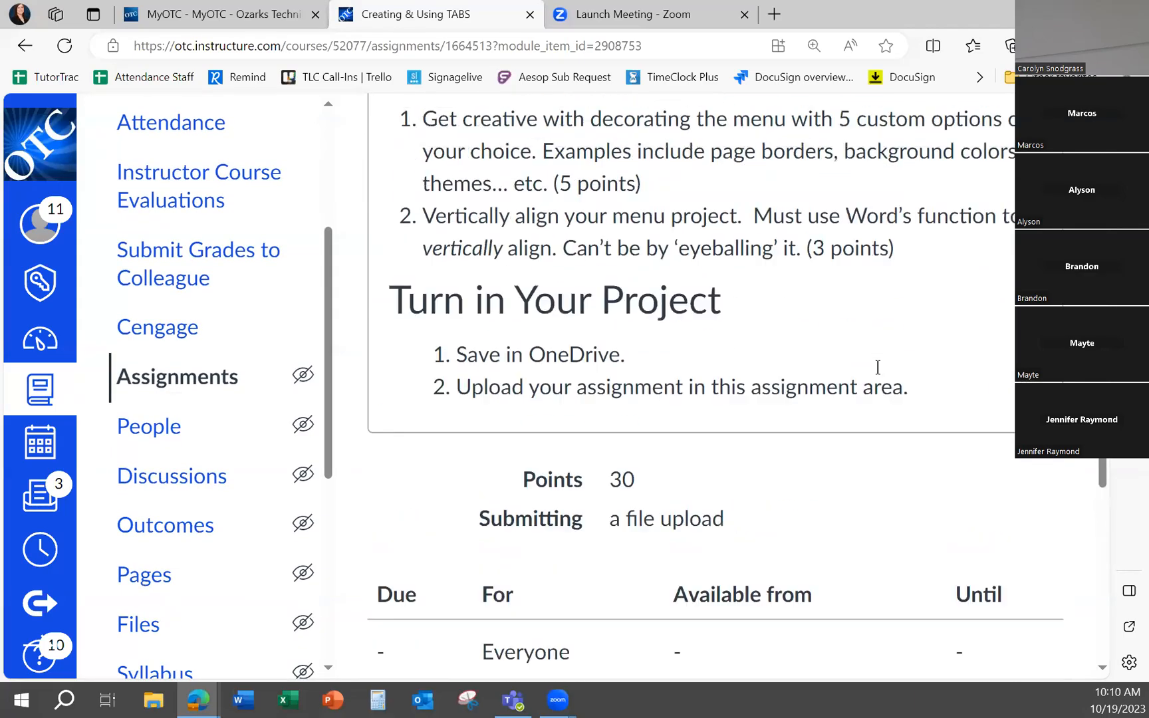
scroll(875, 396, up, 10)
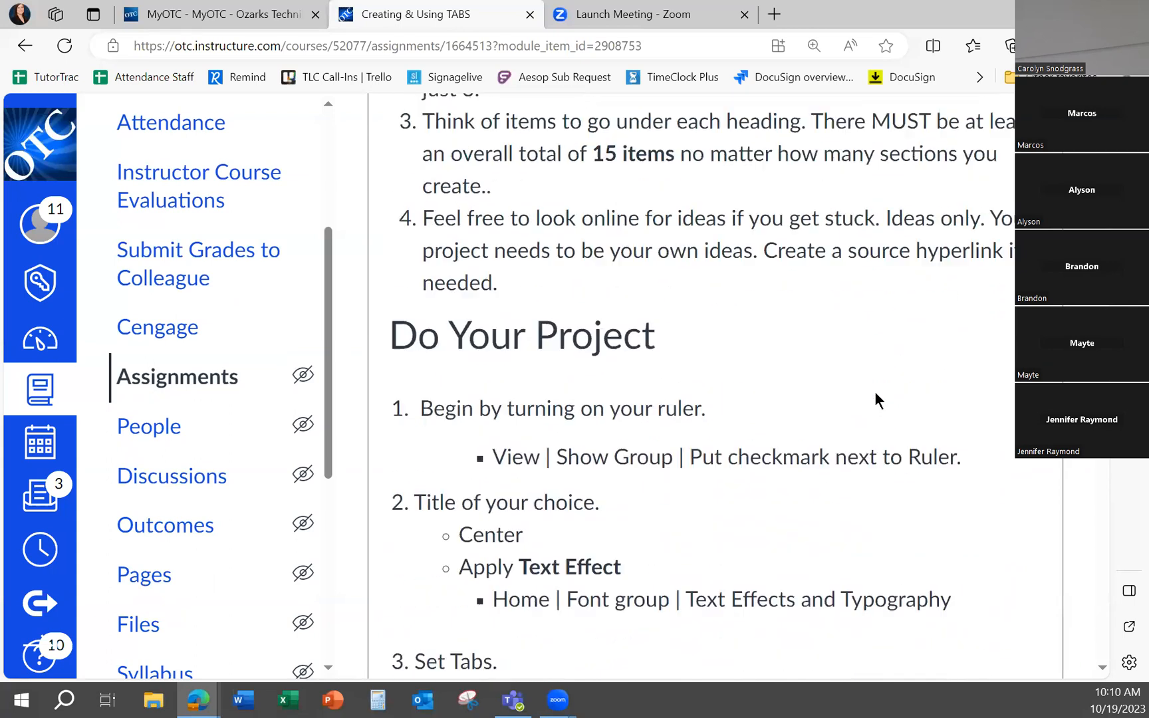
scroll(874, 398, up, 10)
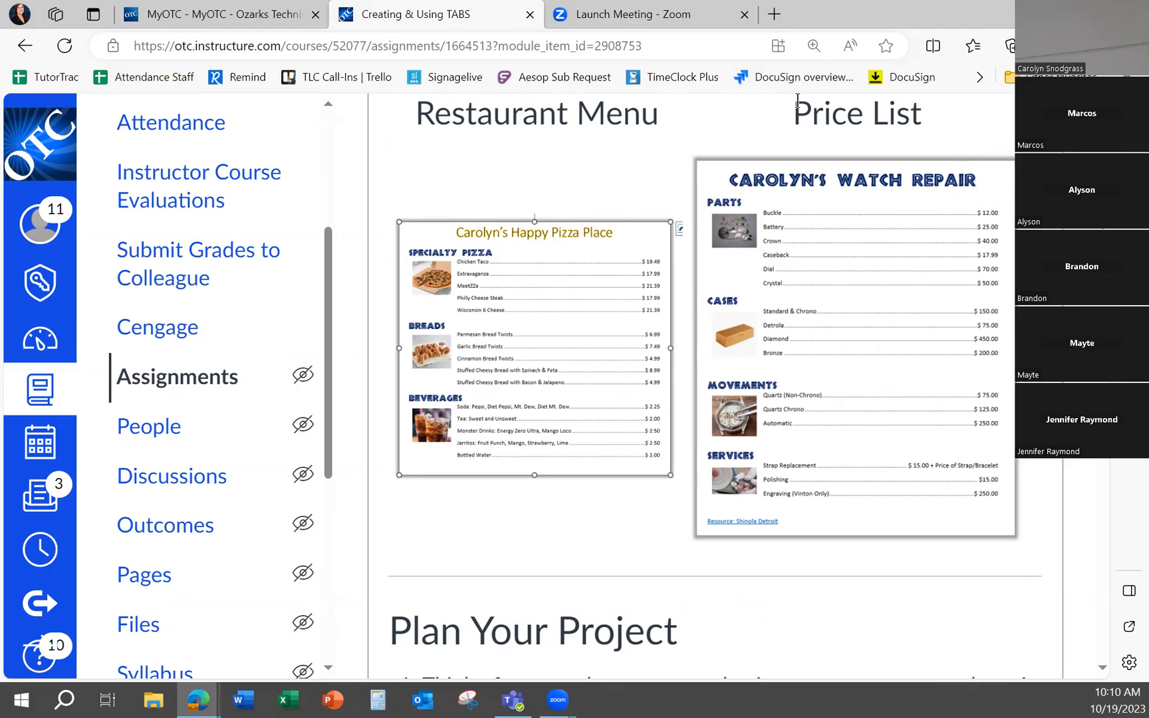
Switch to Word and create a new blank document
click(241, 703)
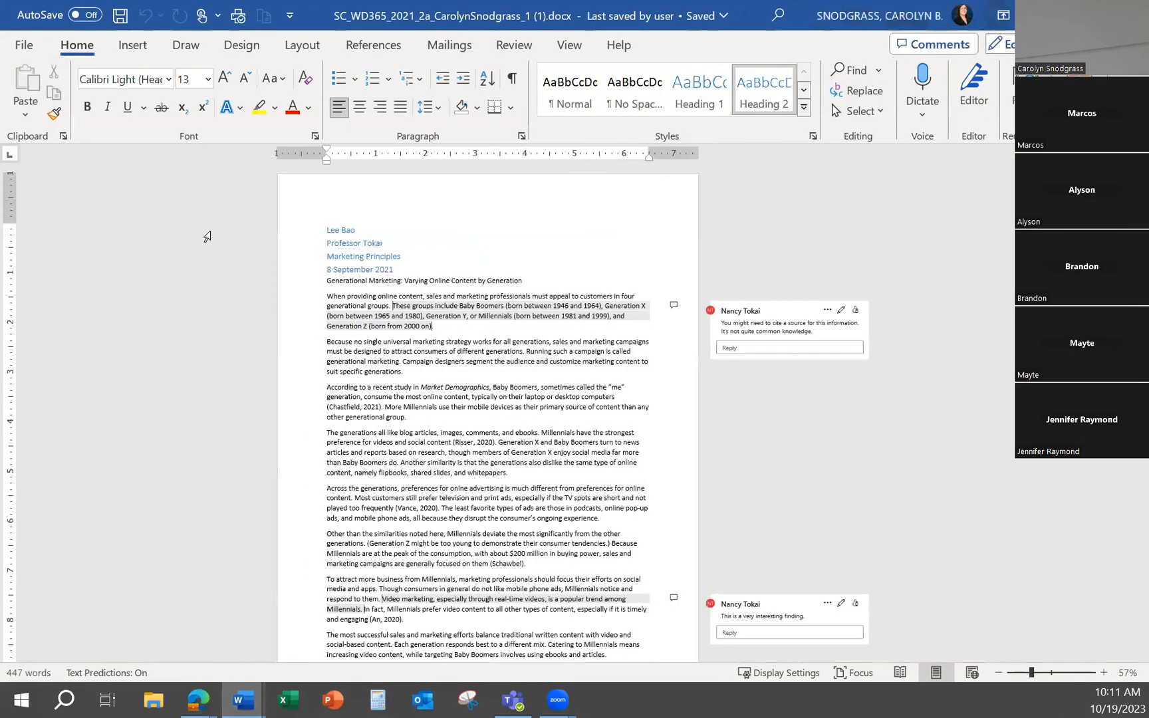
click(23, 44)
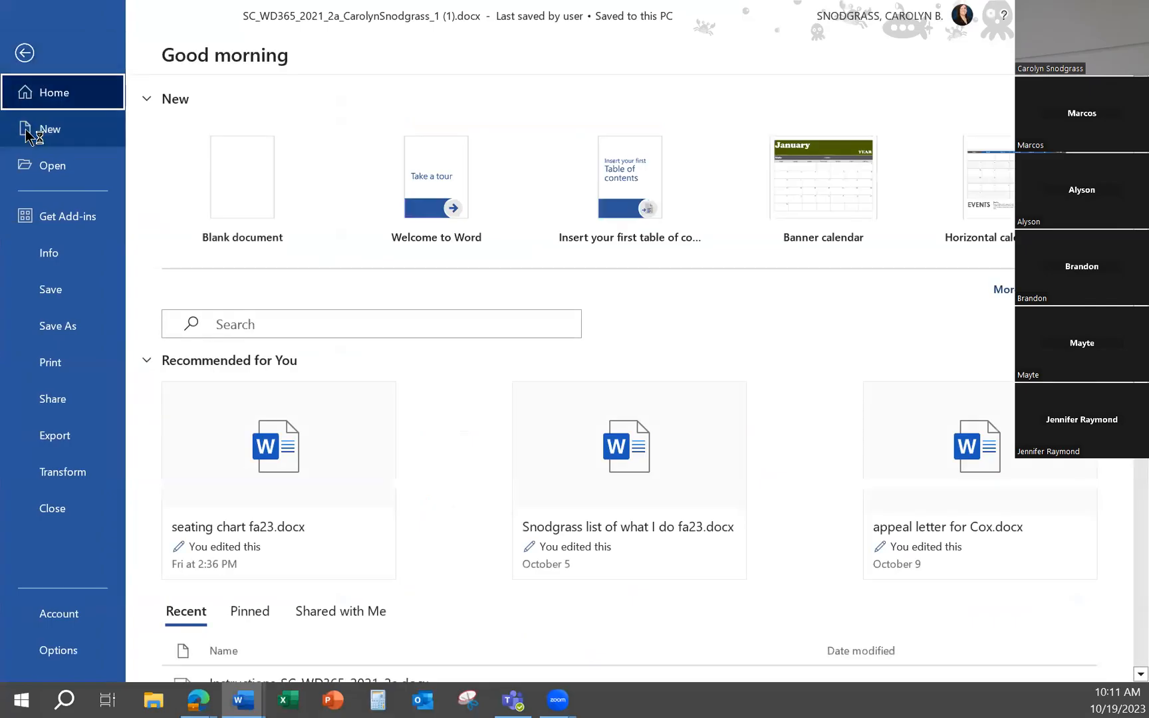
click(26, 130)
click(230, 182)
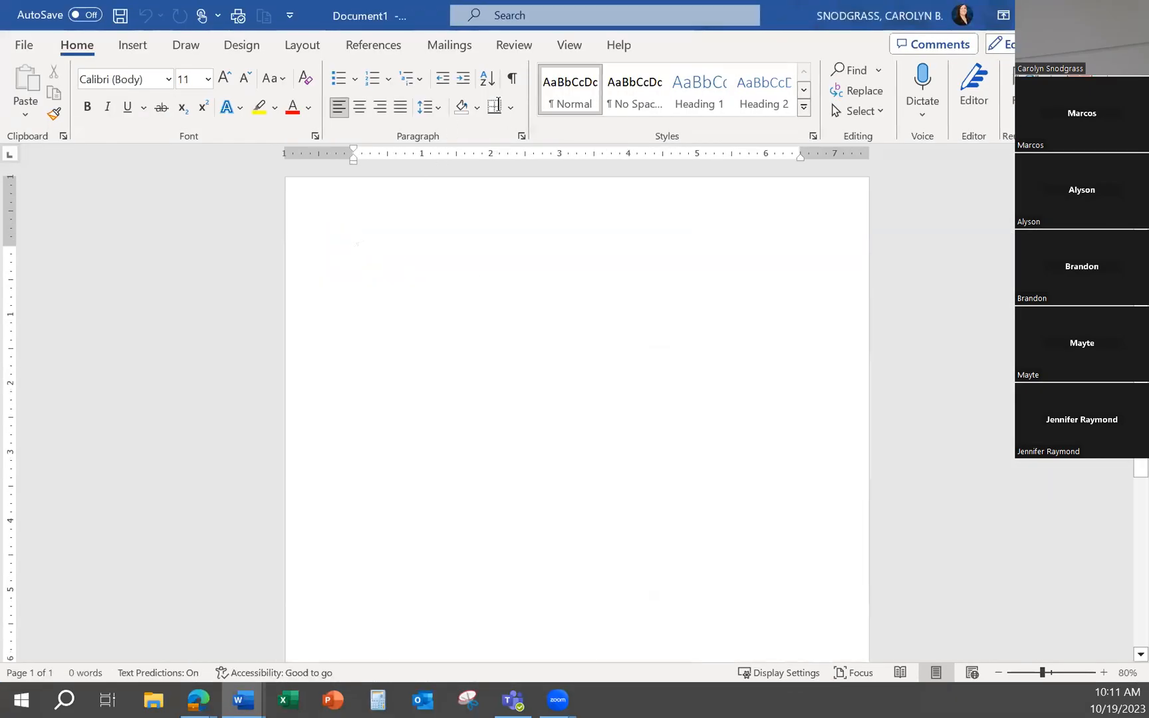
Check the ruler display setting, place a left tab stop at about 0.5 inch on the horizontal ruler and remove it
click(567, 45)
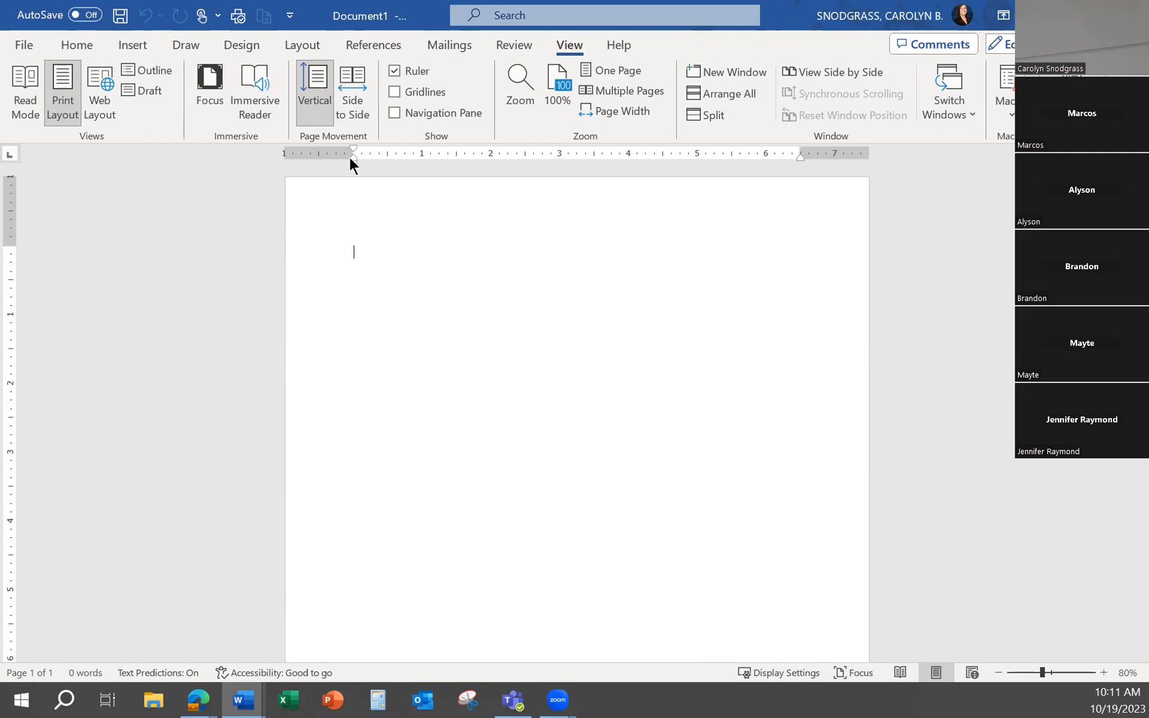
click(387, 153)
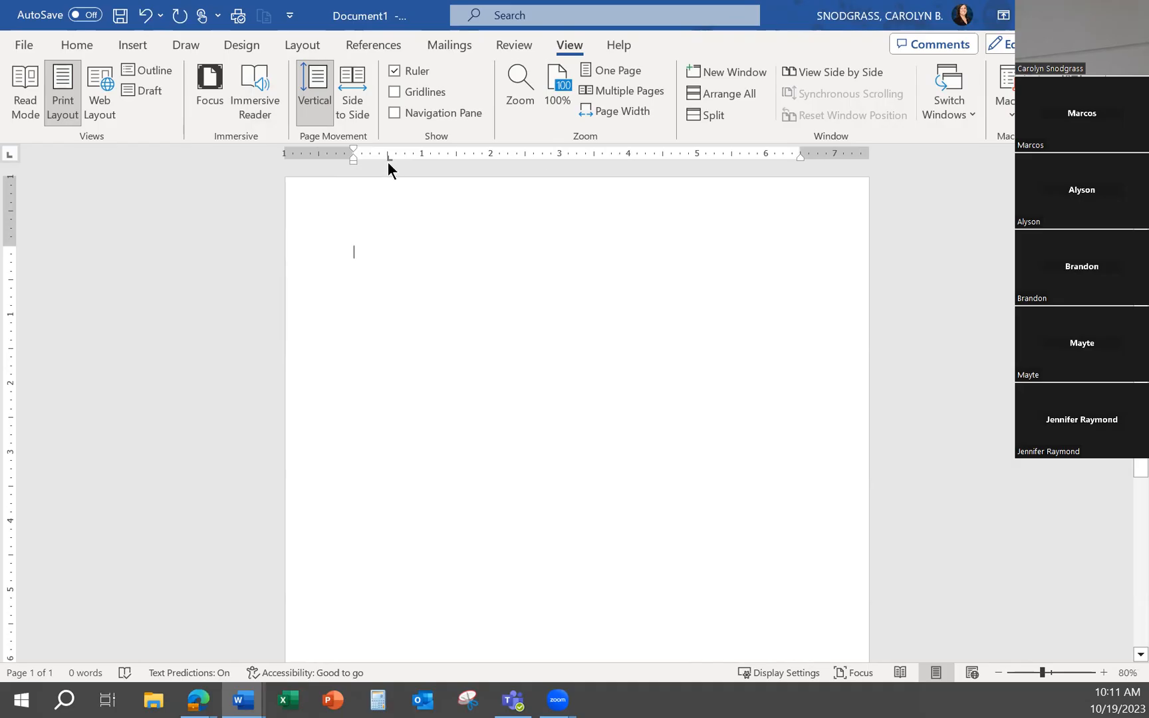
mouse_move(390, 160)
mouse_down()
mouse_move(494, 161)
mouse_move(388, 160)
mouse_up()
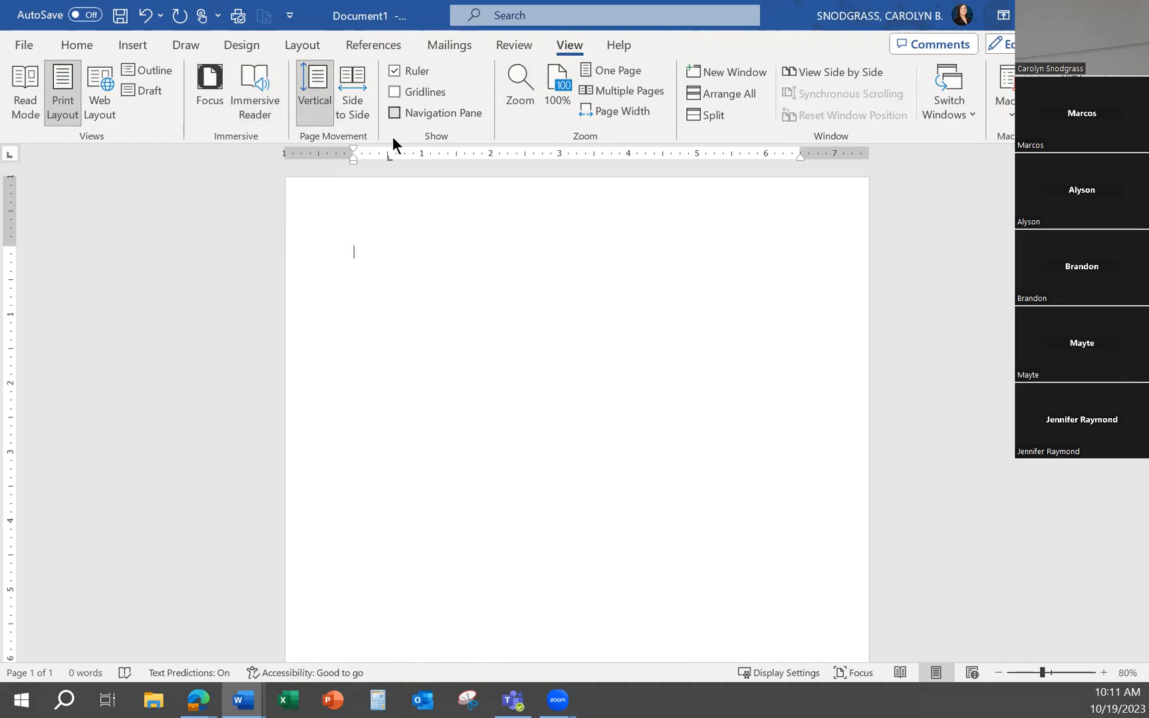
drag(386, 158, 397, 191)
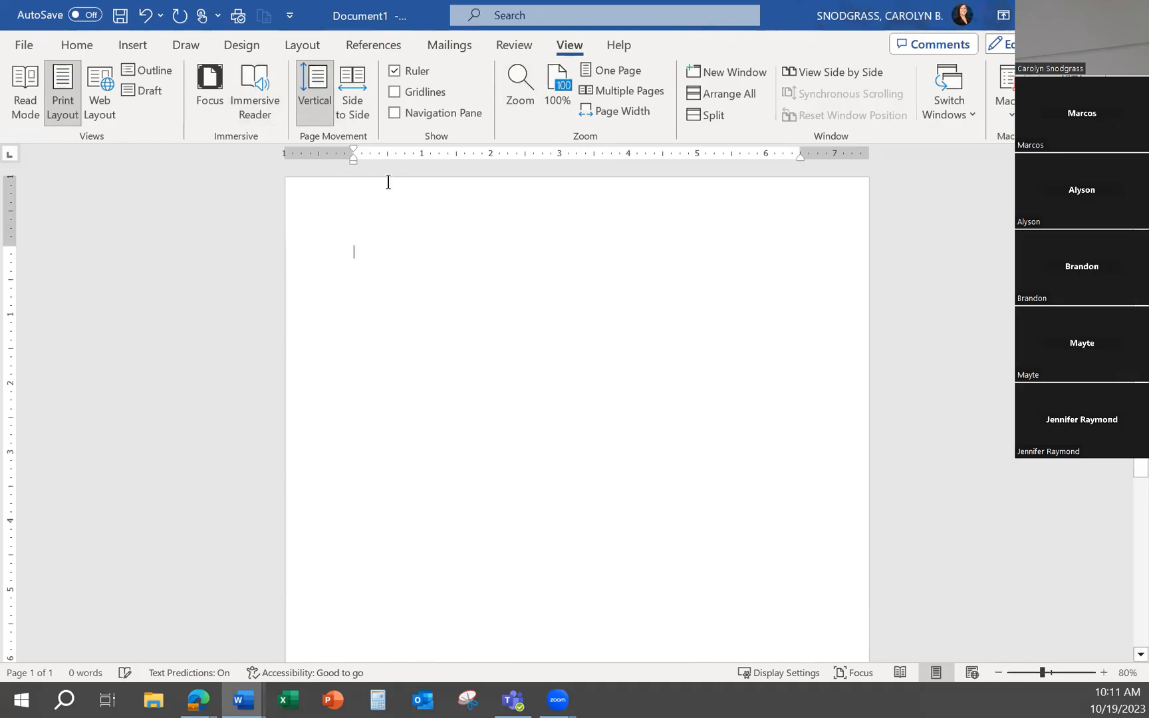
Enter two sample lines, "Lsjfa;sdljf" and "Hfh'fl;h", each indented with five default tabs
key(Tab)
key(Tab)
key(Tab)
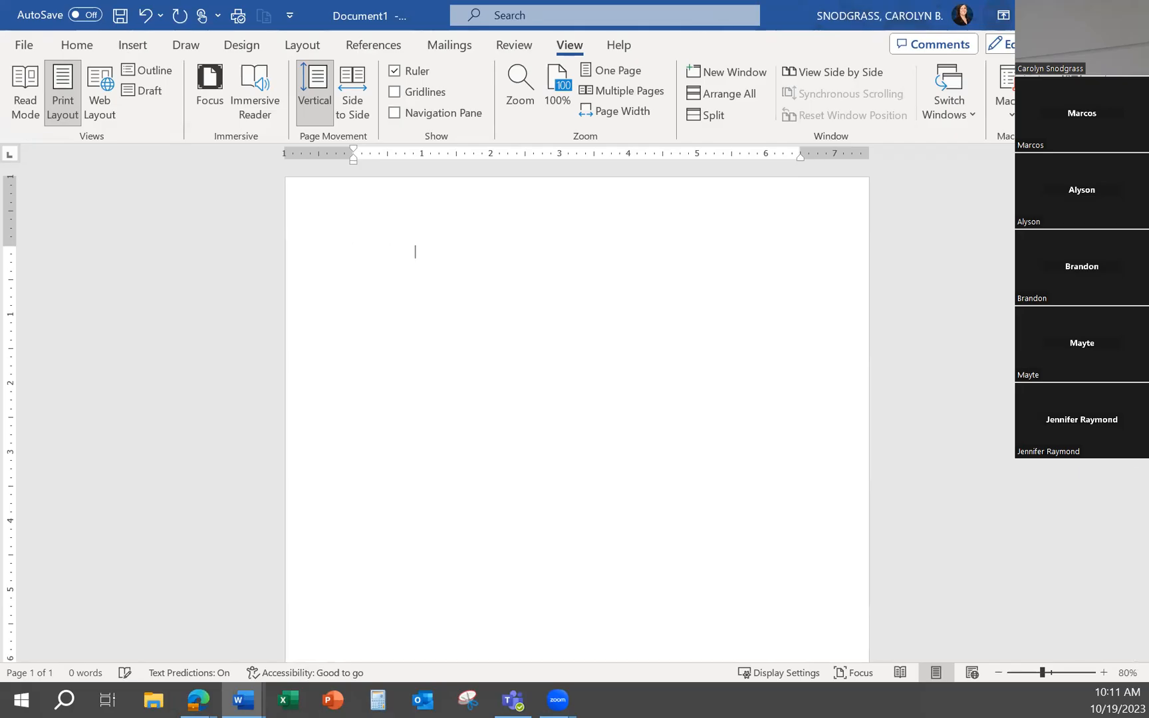
key(Tab)
key(Tab)
text(Lsjfa;sdljf)
key(Return)
key(Tab)
key(Tab)
key(Tab)
key(Tab)
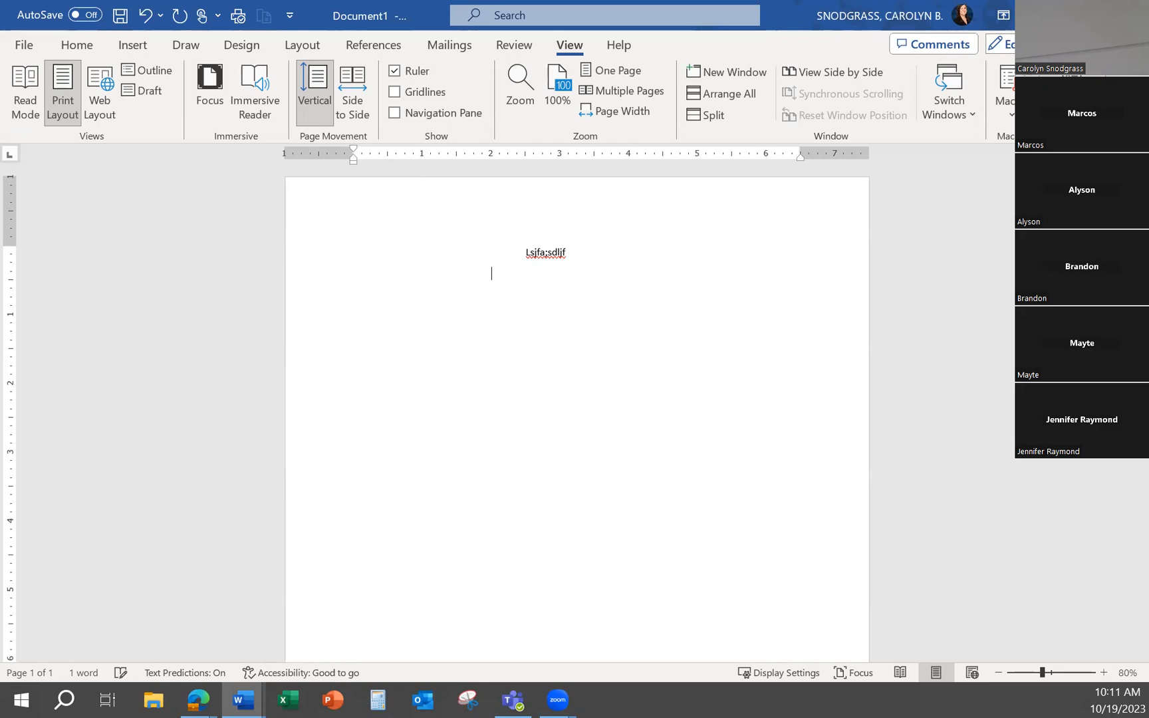
text(Hfh'fl;h)
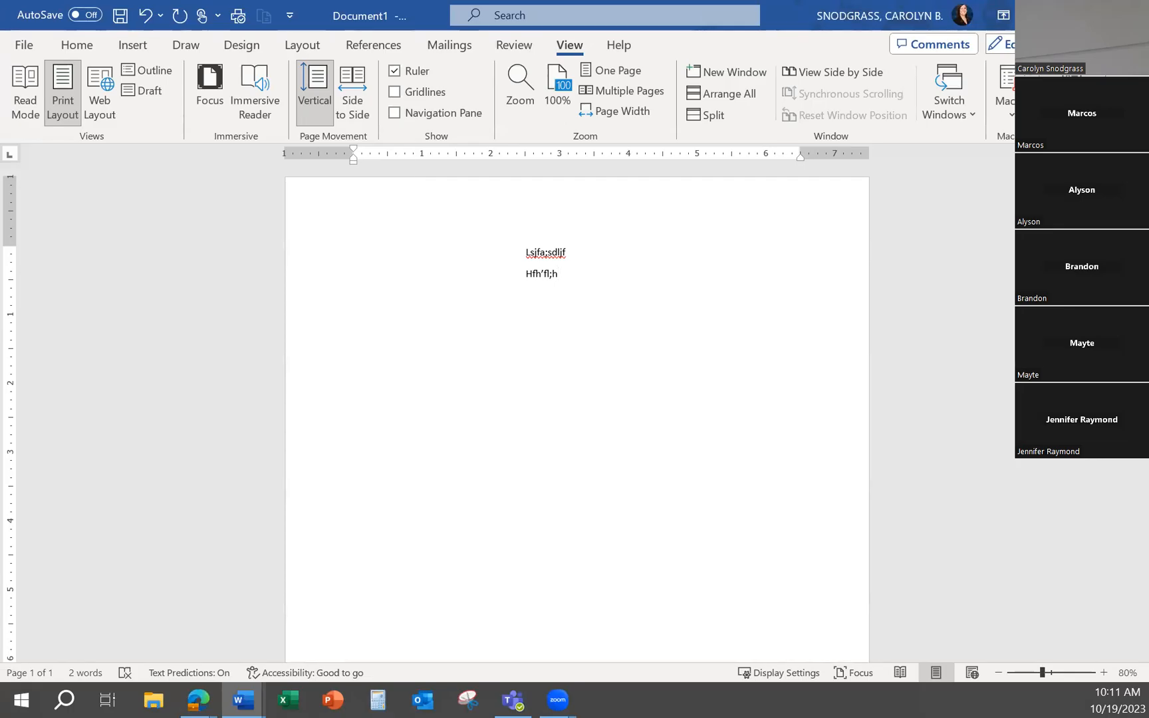
Show the formatting marks temporarily to inspect the tabs, and delete both sample lines from the document
click(69, 45)
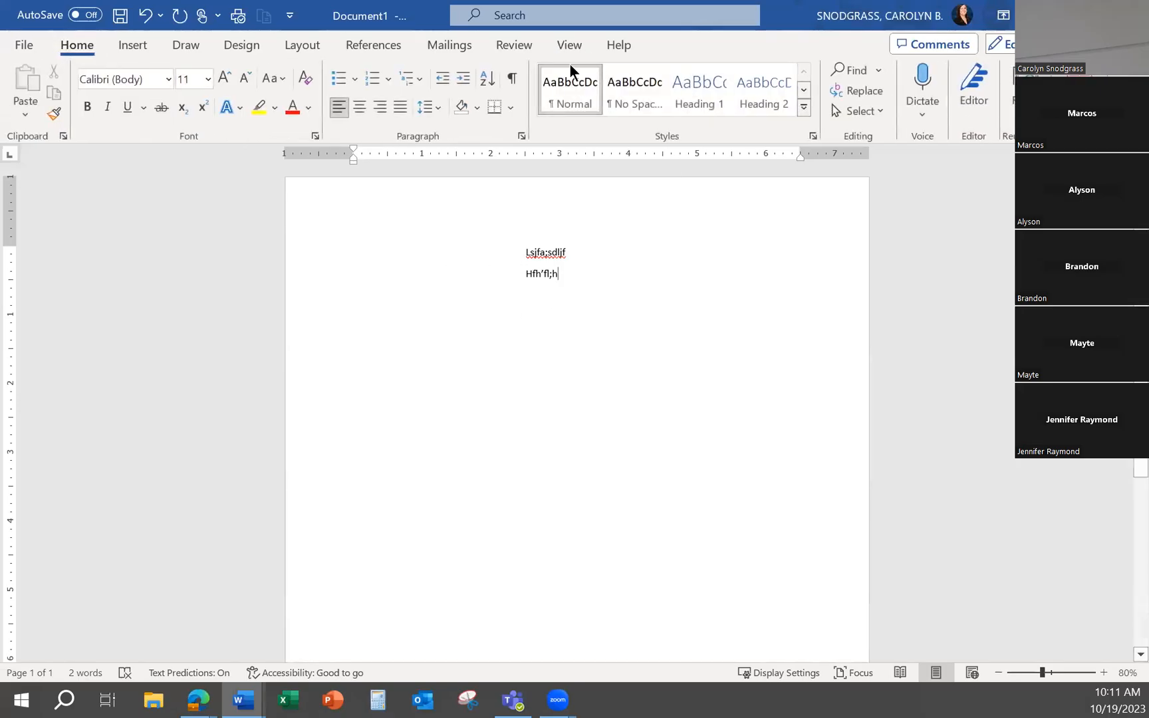
click(510, 83)
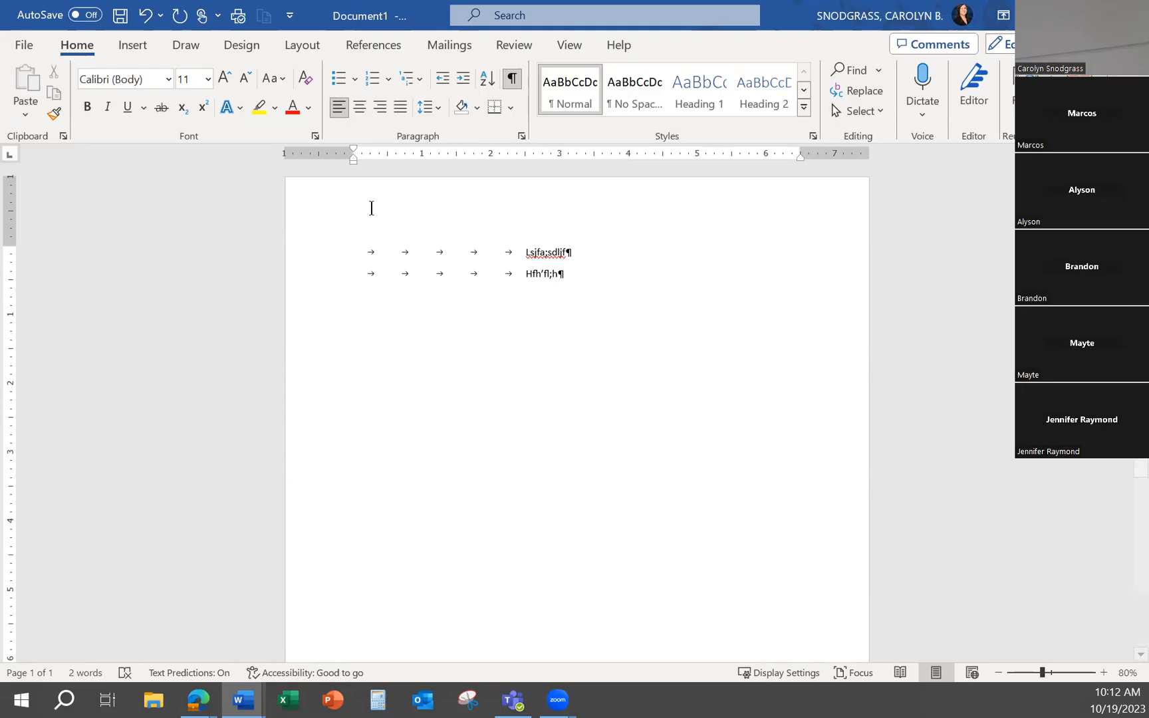
drag(569, 278, 354, 252)
key(Delete)
click(513, 79)
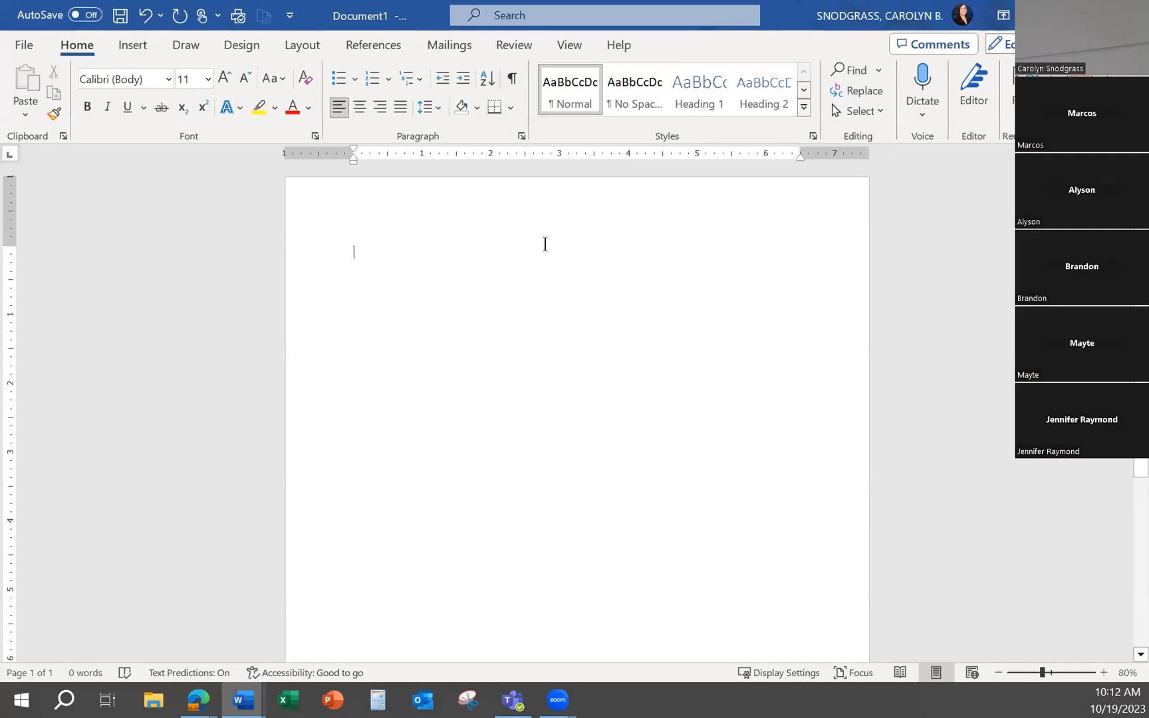
Enter "Title" as the document's first line and start a new line below it
text(Title)
key(Return)
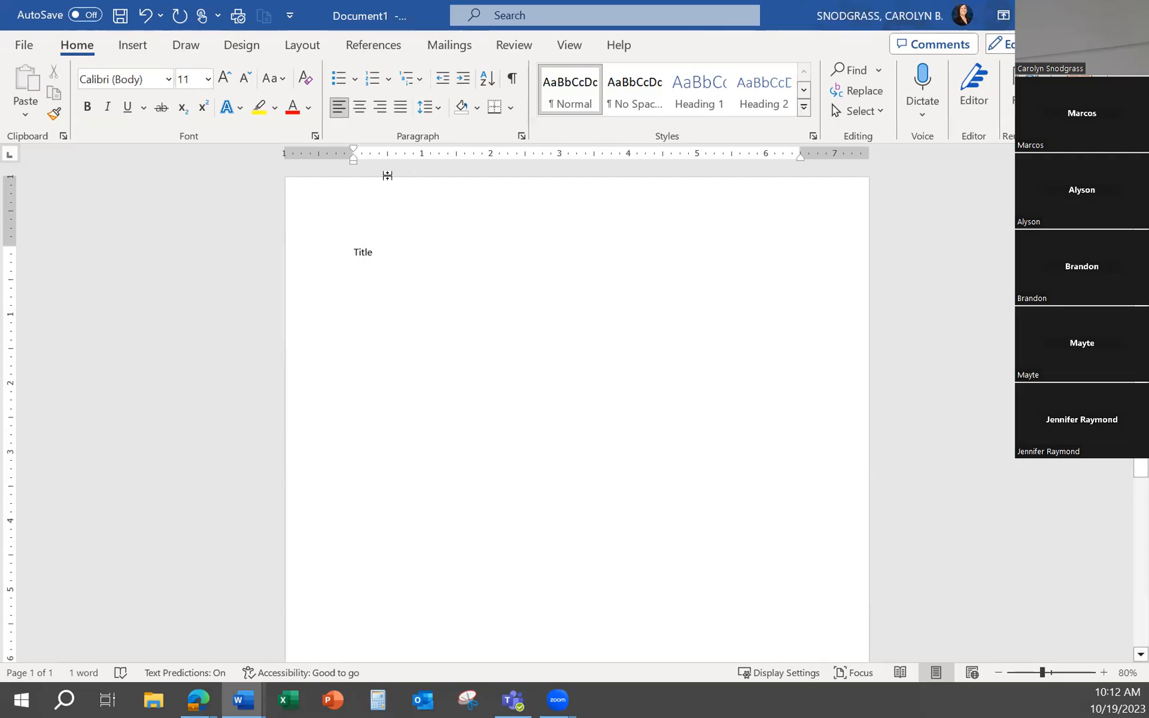
key(ctrl)
key(ctrl)
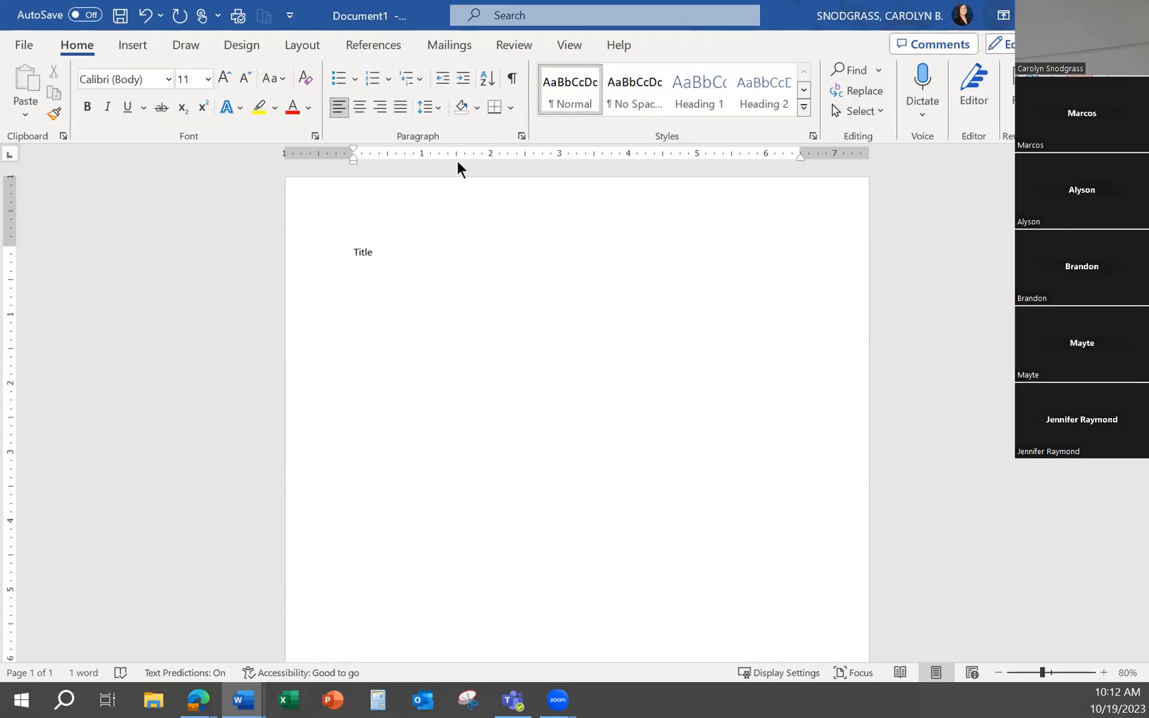
Cycle through the available tab stop types in the ruler's tab selector
click(12, 160)
click(12, 164)
click(13, 162)
click(13, 163)
click(13, 161)
click(13, 159)
click(14, 158)
click(12, 156)
Set a left-aligned tab stop at 1.5" with no leader for the empty line below the title
click(521, 136)
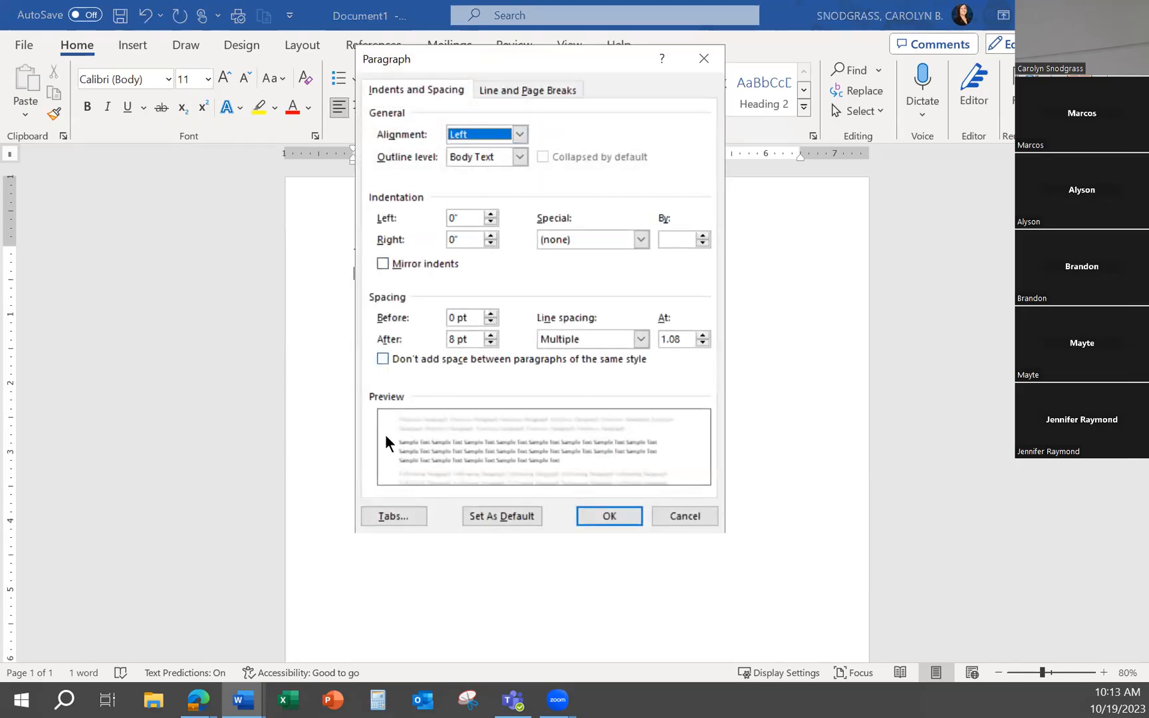
click(397, 518)
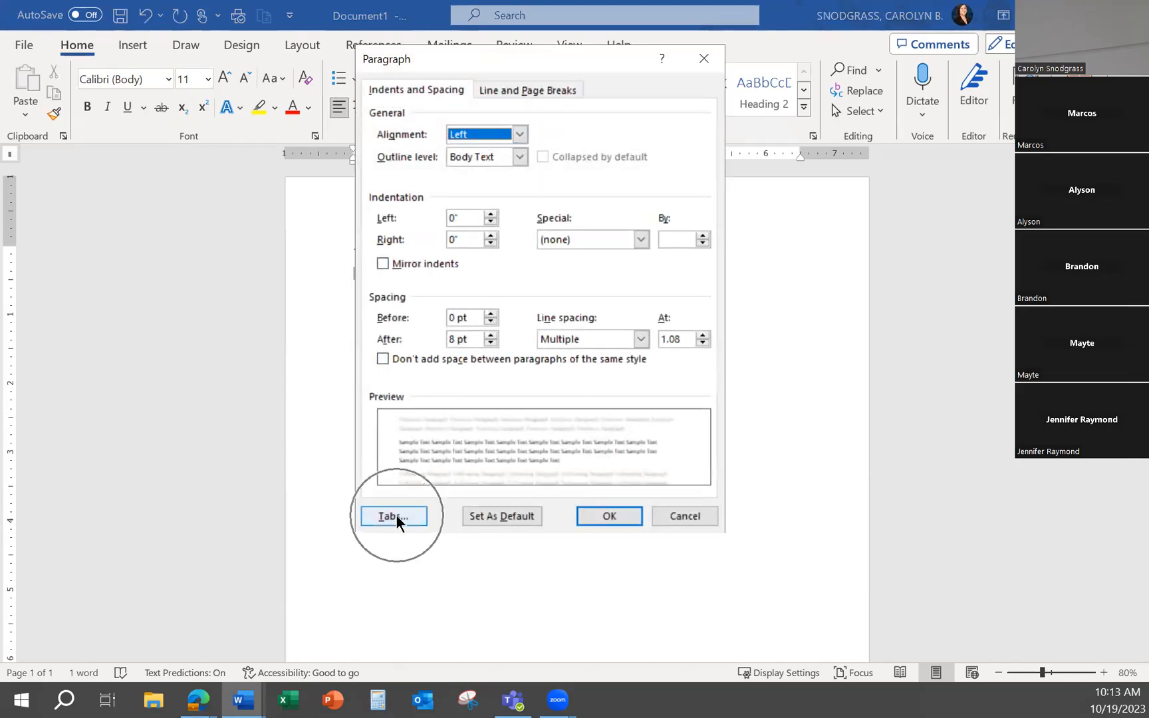
click(703, 59)
click(522, 135)
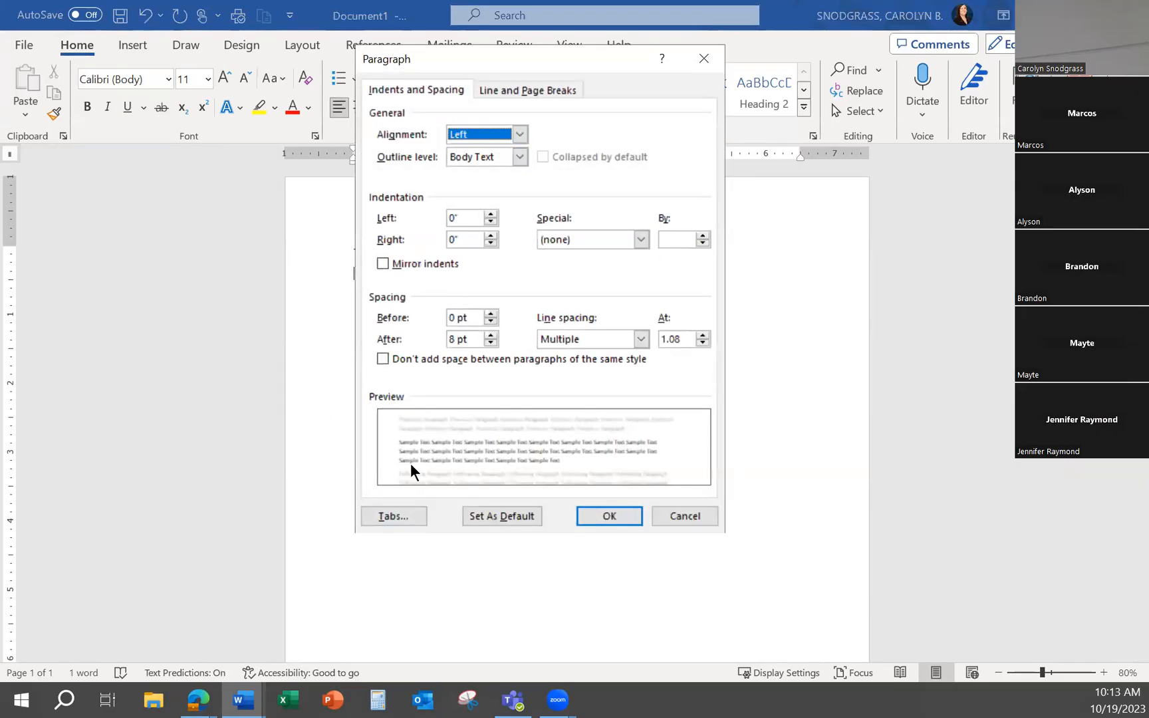
click(404, 516)
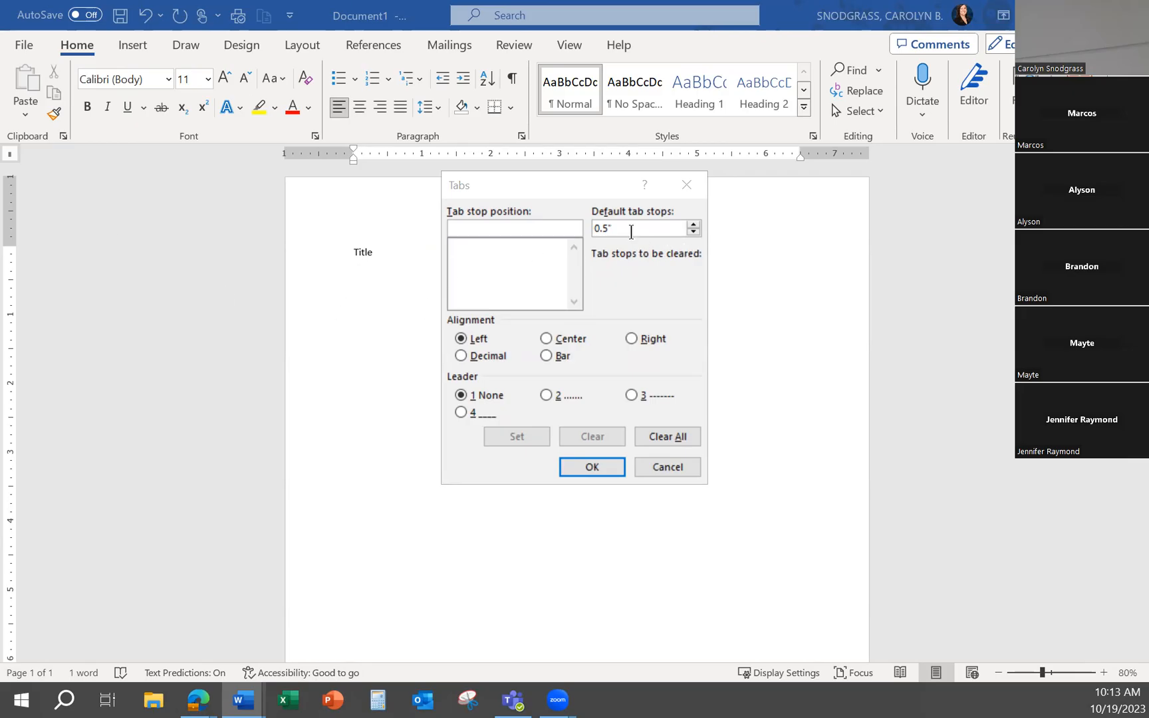
key(ctrl)
click(530, 227)
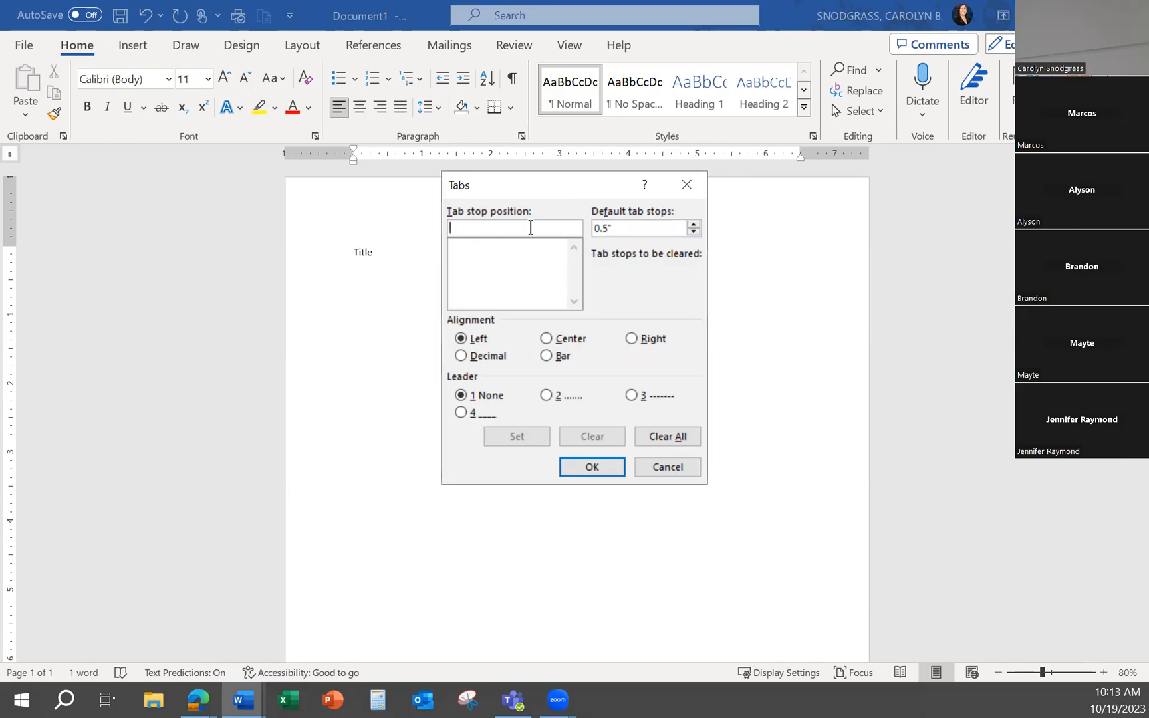
text(1.5)
click(502, 438)
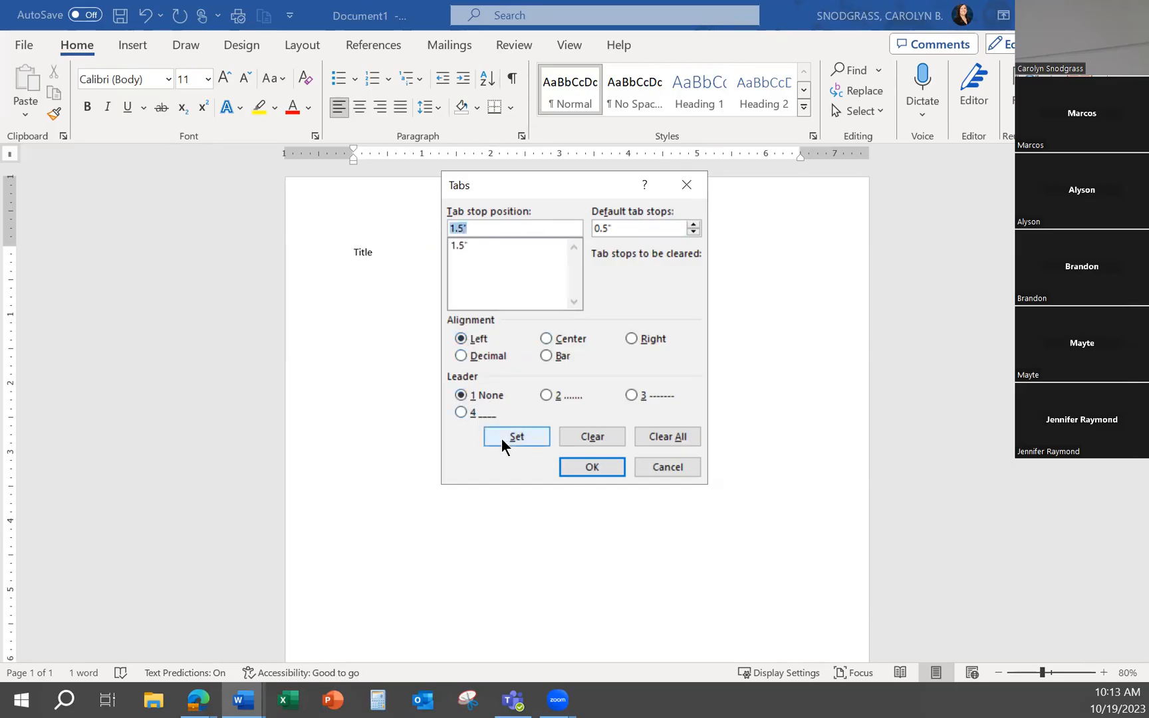
click(592, 467)
key(ctrl)
key(ctrl)
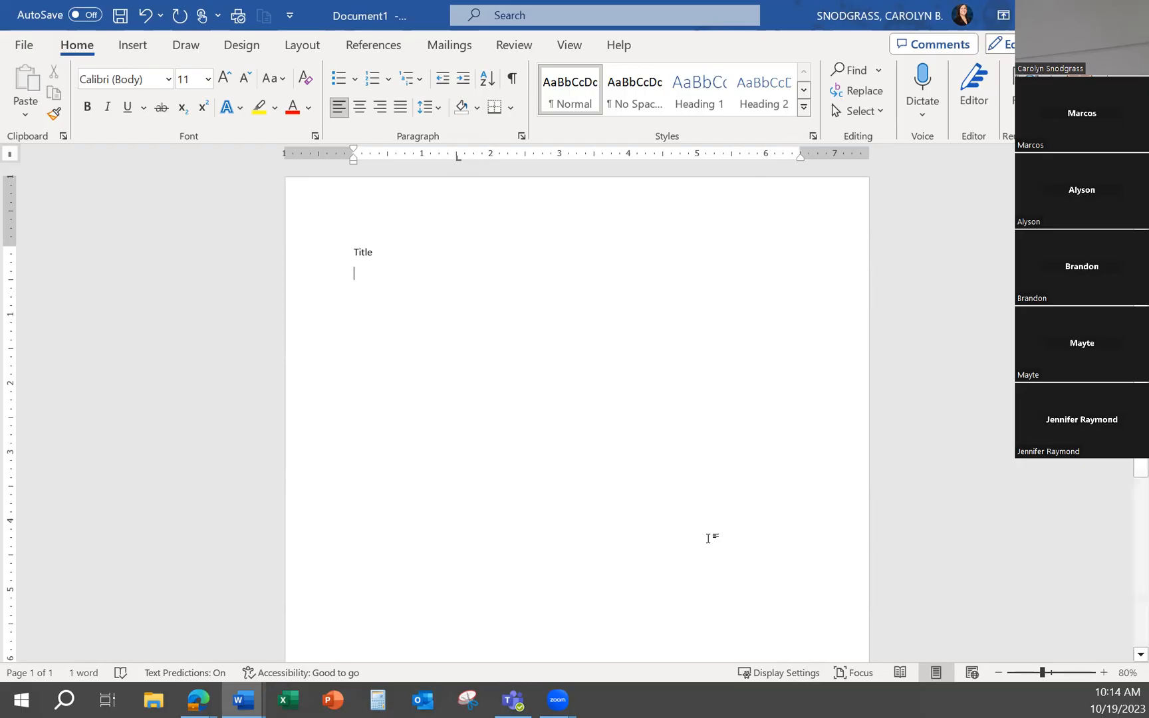
Enter "Hamburger" on the line below the title, with no tabs after it
text(Hamburger)
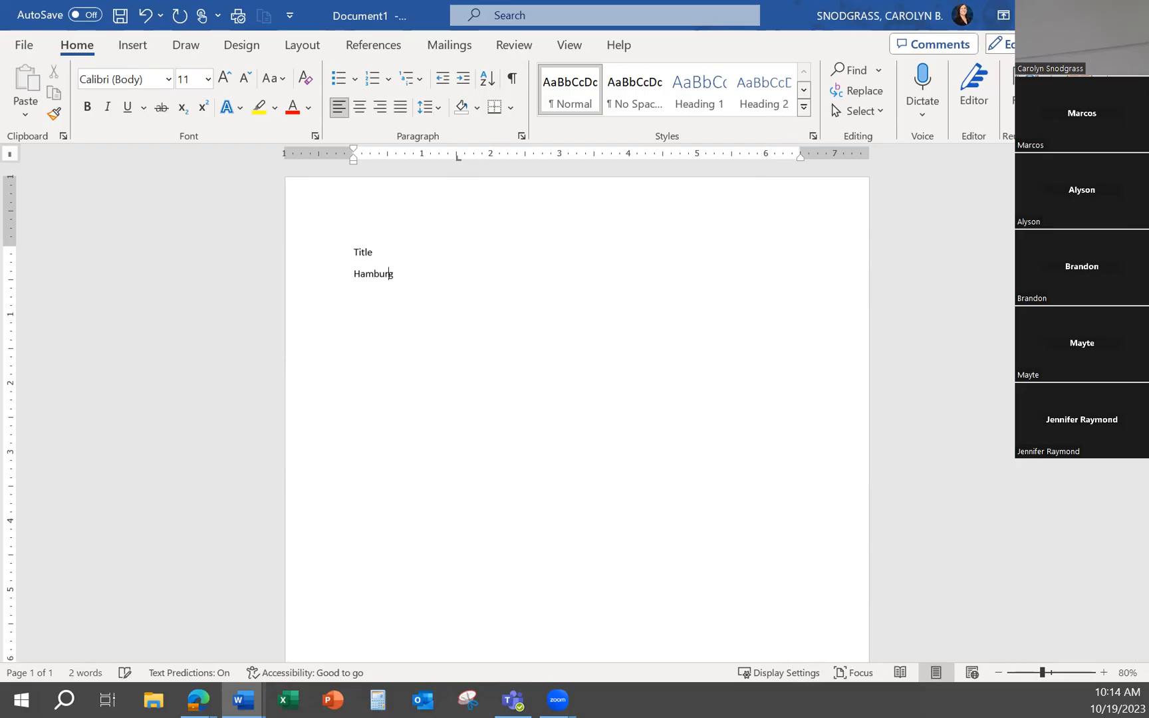
key(Tab)
key(Tab)
key(Tab)
key(BackSpace)
key(BackSpace)
key(BackSpace)
key(BackSpace)
key(BackSpace)
text(r)
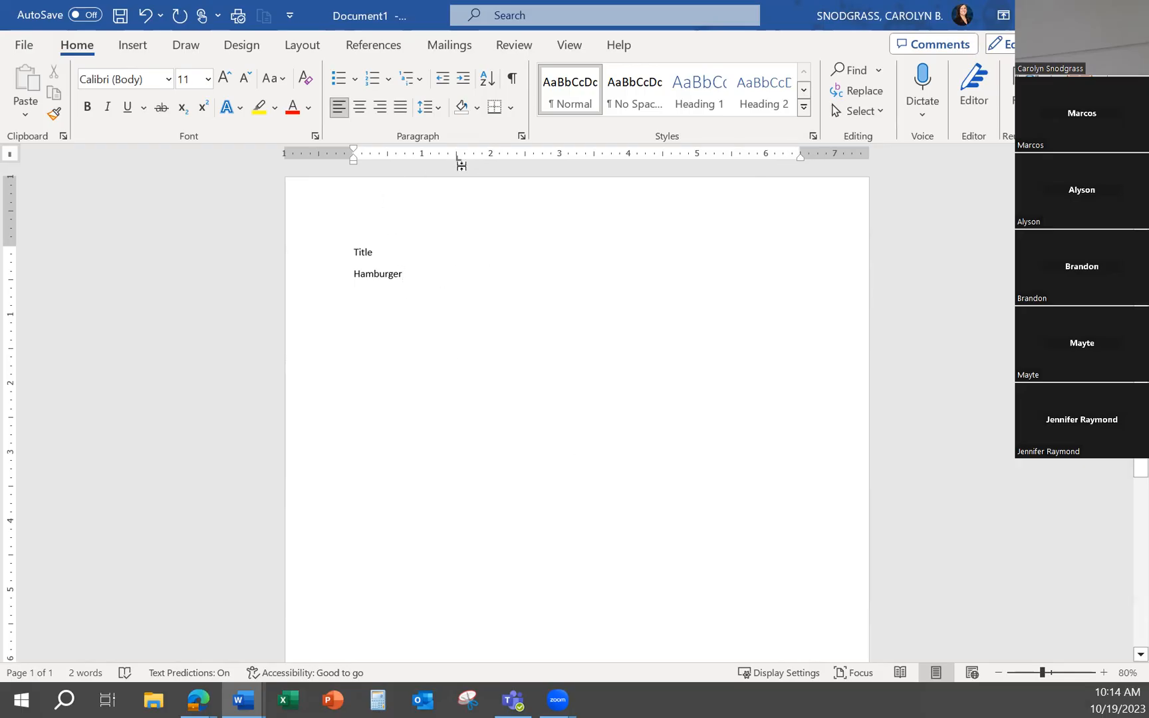
Add a right-aligned tab stop at 6" with a dotted leader to the Hamburger line
click(523, 135)
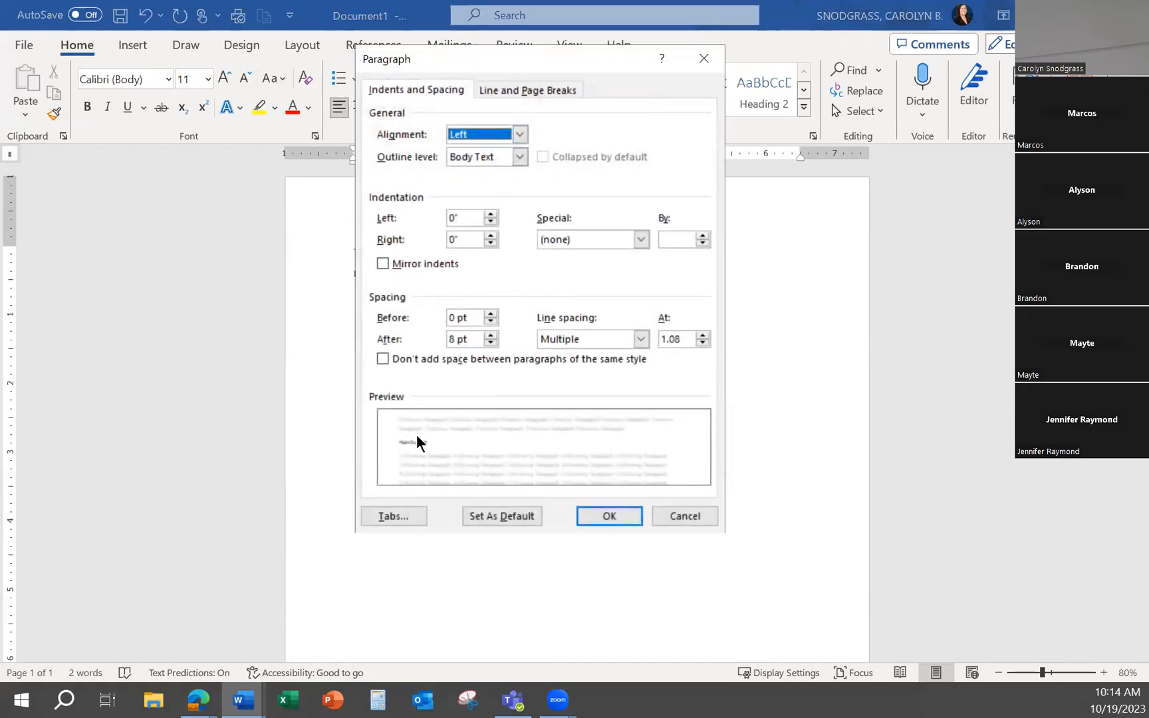
click(396, 521)
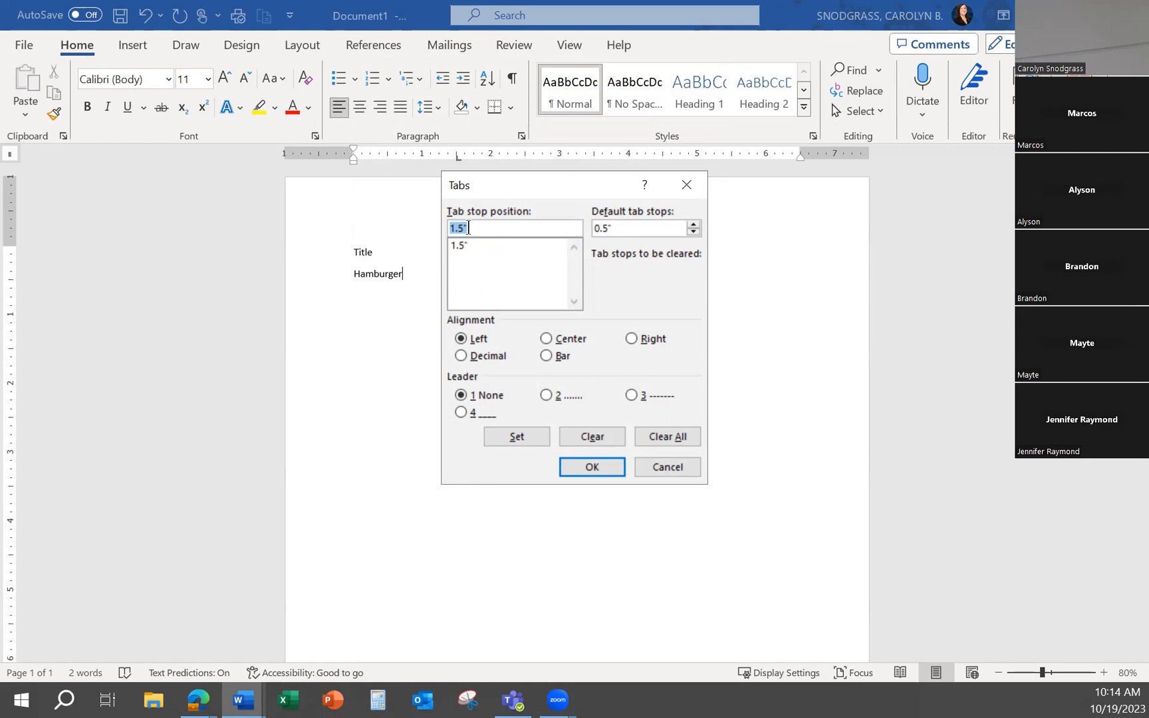
text(6)
click(633, 340)
click(546, 395)
click(506, 433)
click(618, 465)
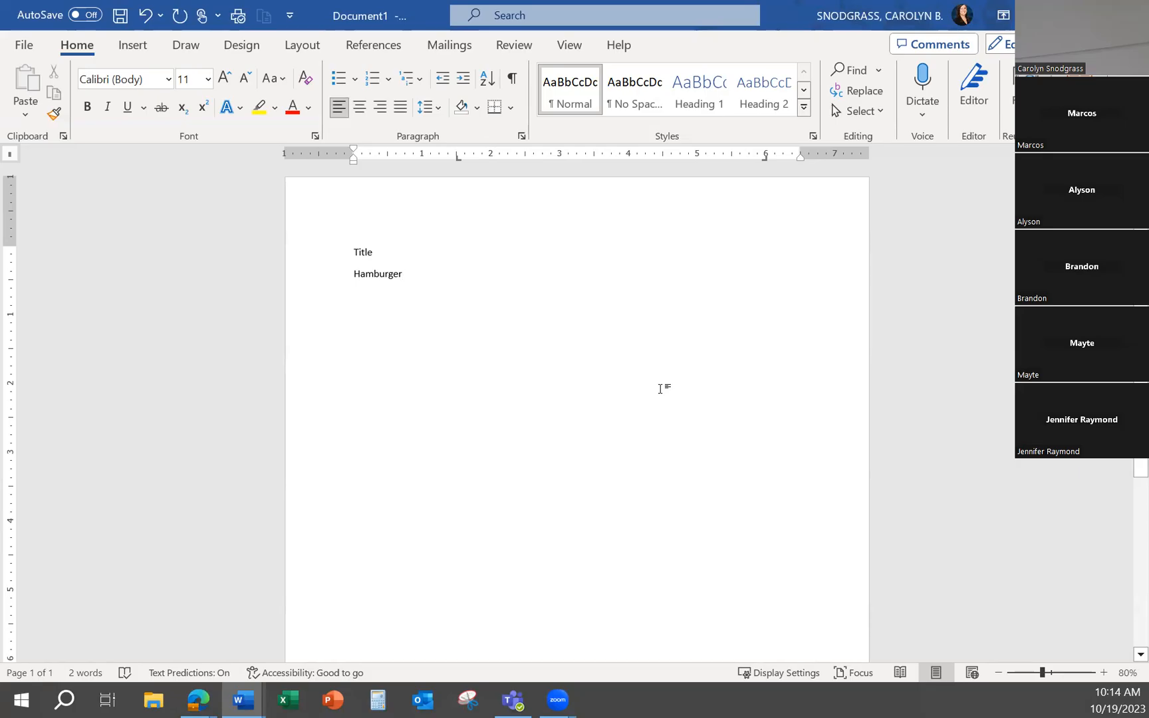
Indent "Hamburger" to the first tab stop and enter the price "$ 6.00" at the dotted right tab stop
key(ctrl)
key(ctrl)
key(Tab)
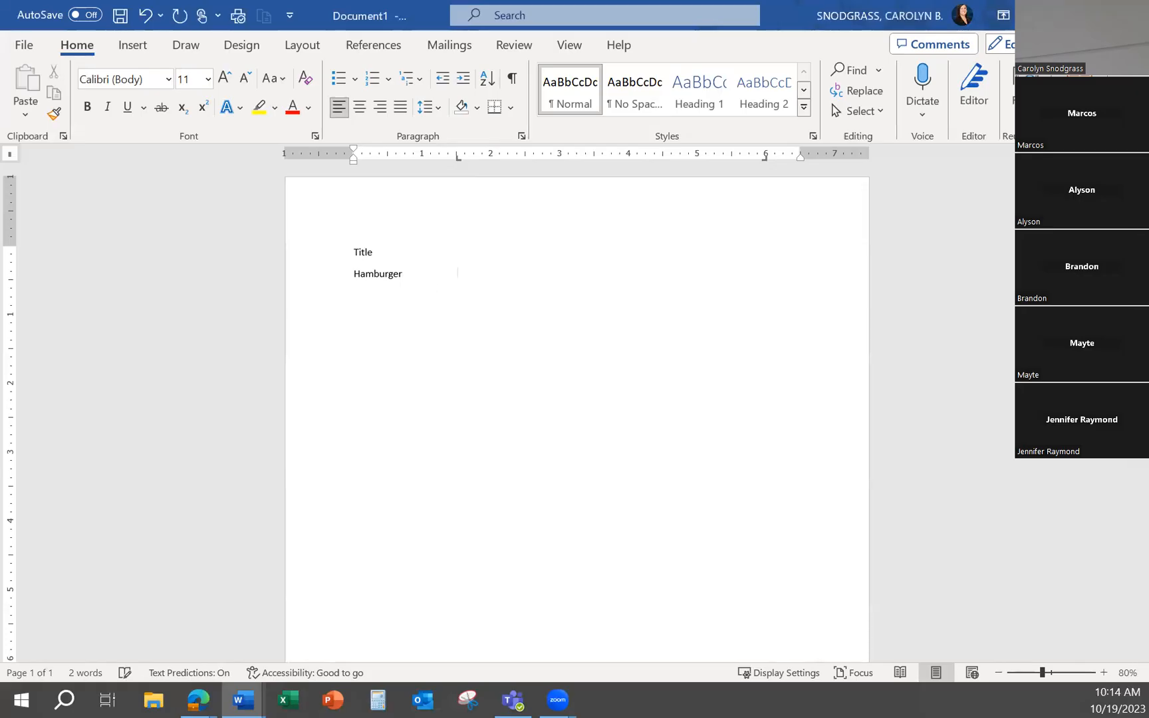
click(354, 274)
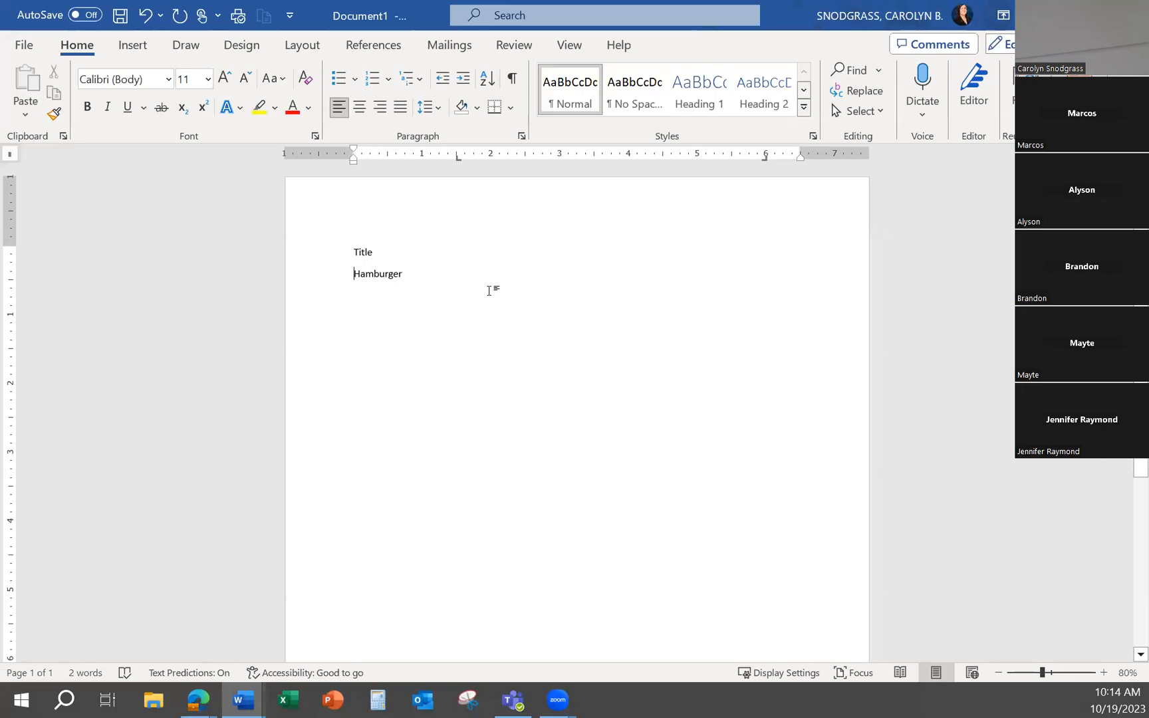
click(451, 274)
click(408, 283)
click(353, 270)
key(Tab)
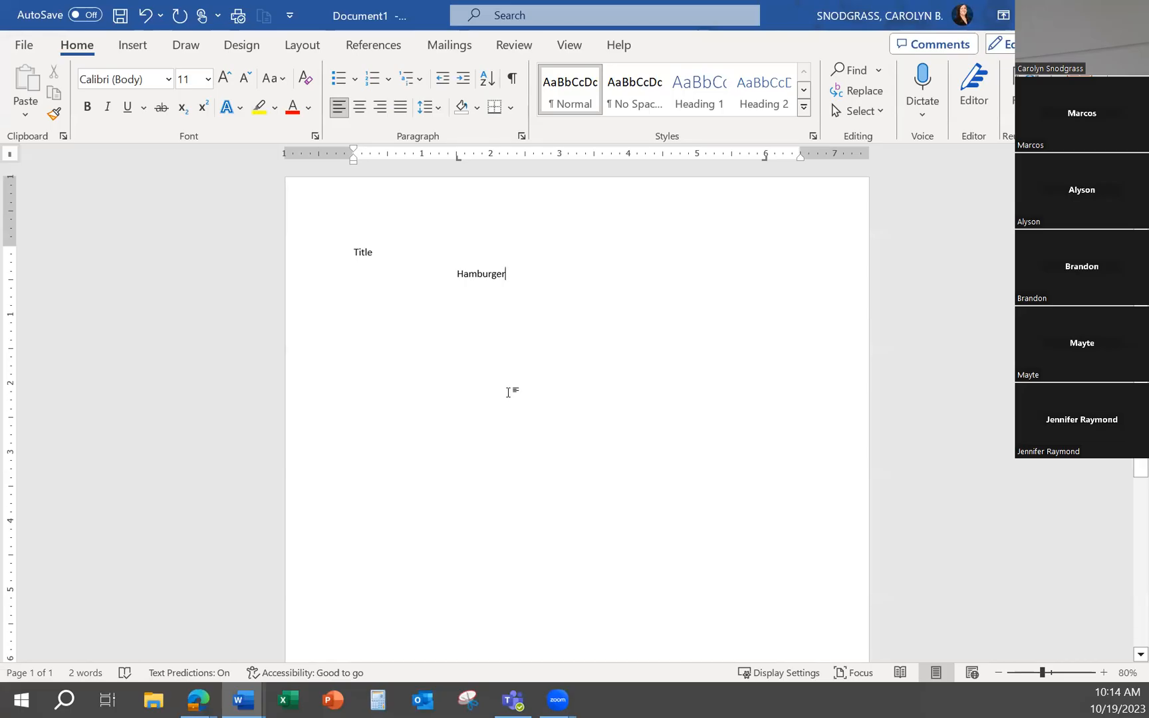
key(Tab)
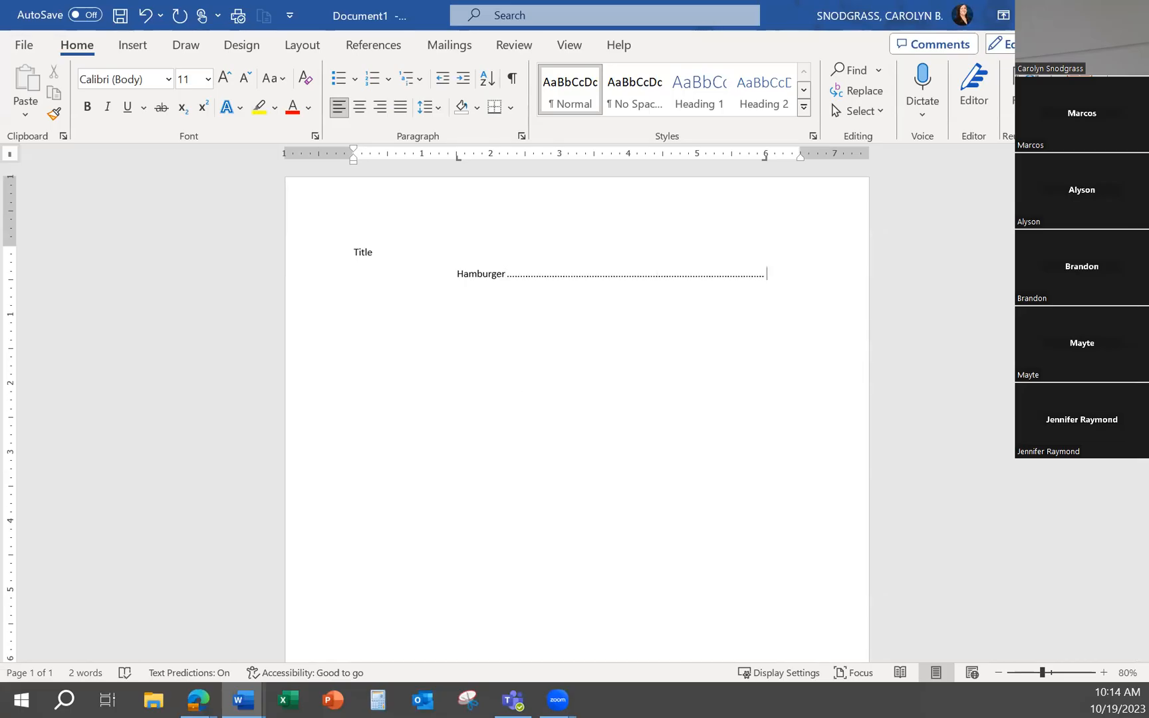
text($ 6.00)
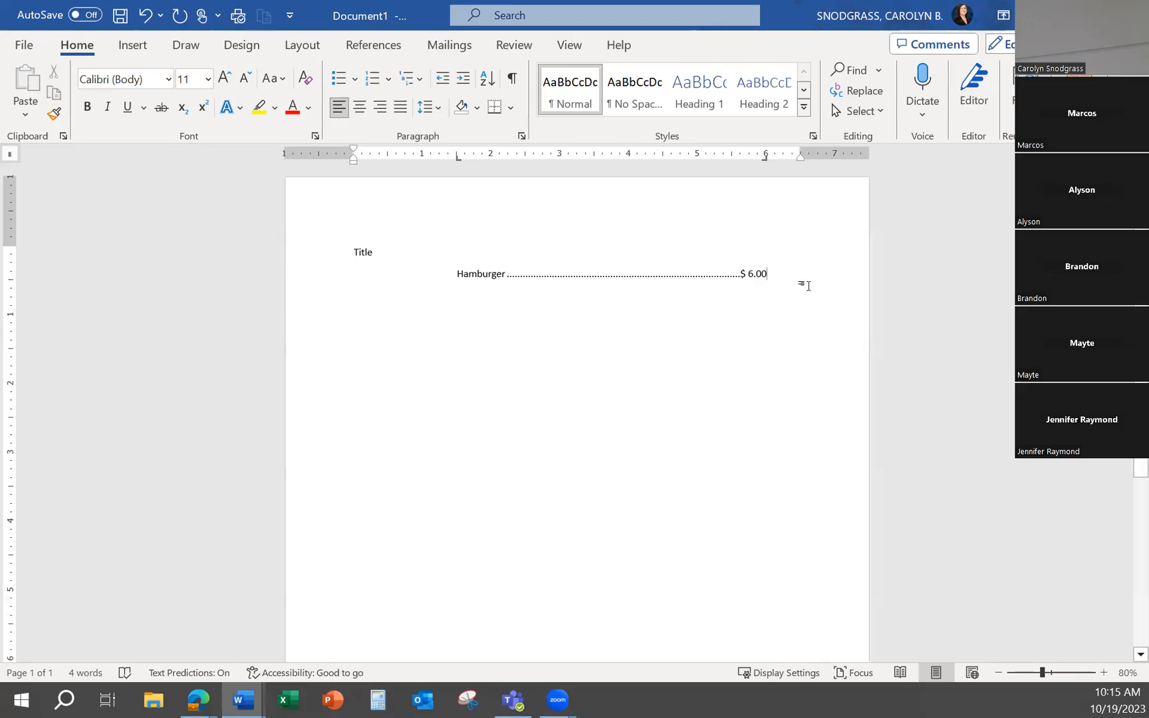
Try placing text positions on blank lines below the Hamburger entry, and undo the changes
key(Return)
click(404, 426)
click(806, 272)
key(Return)
double_click(463, 289)
double_click(460, 318)
click(766, 159)
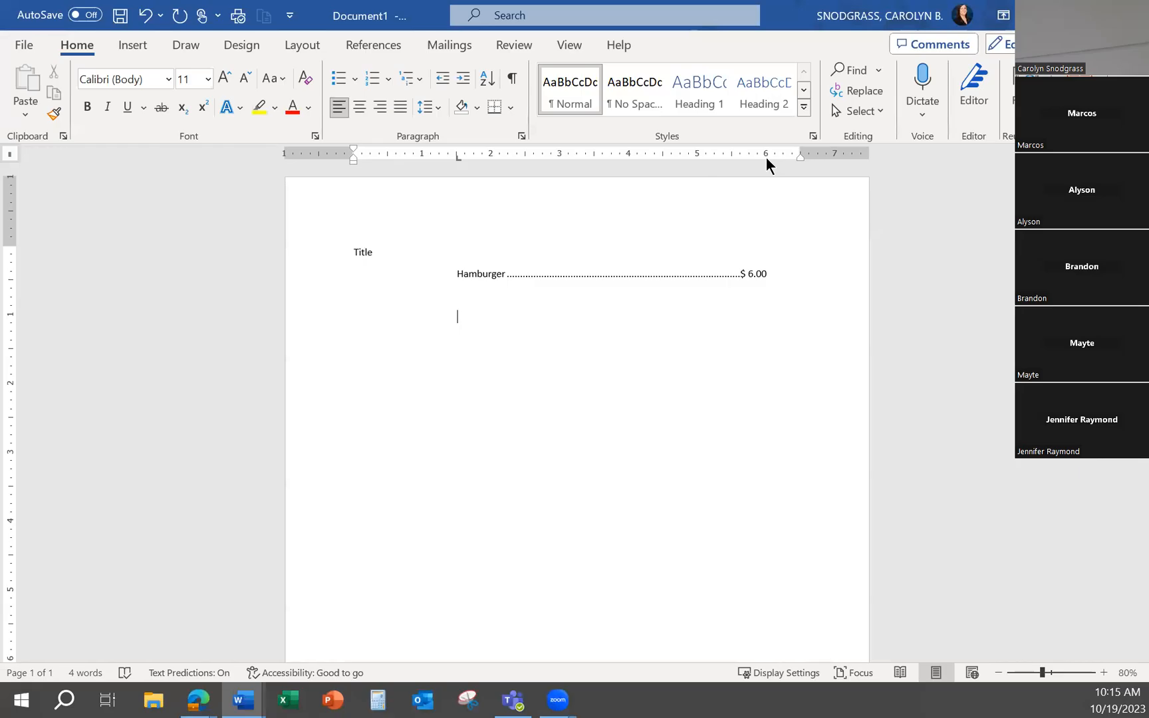
key(ctrl+z)
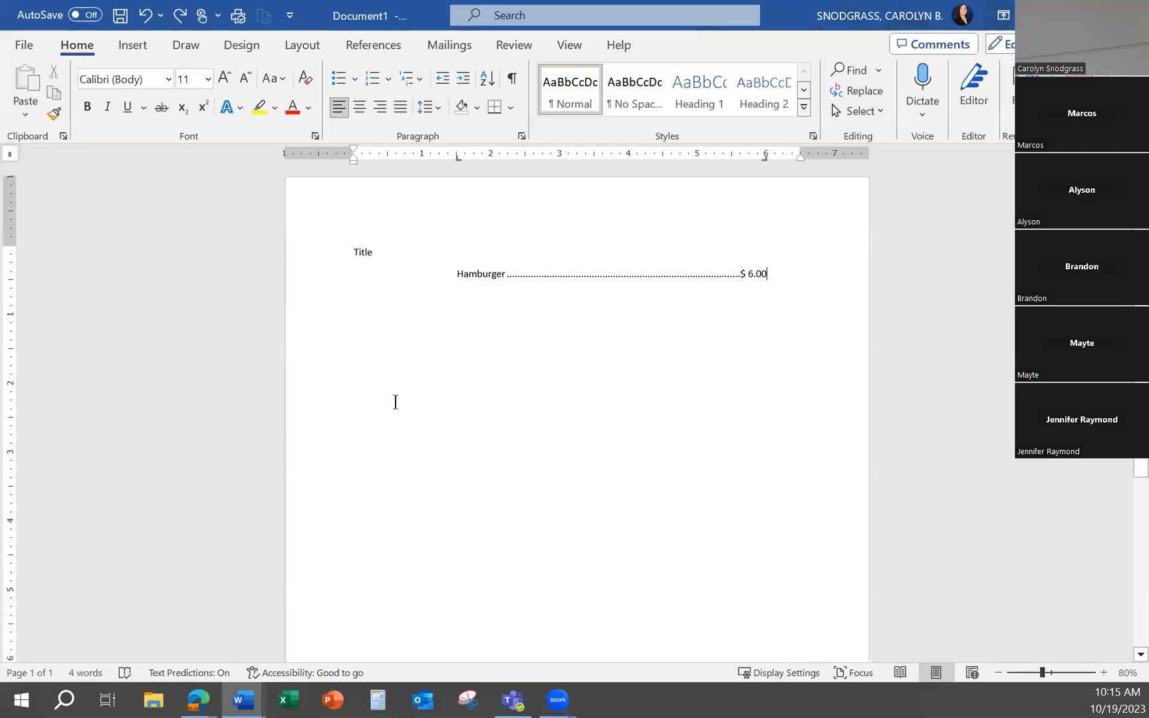
Inspect the tab stops of the blank line below the Hamburger entry and leave them as they are
click(367, 308)
drag(458, 157, 456, 158)
click(522, 136)
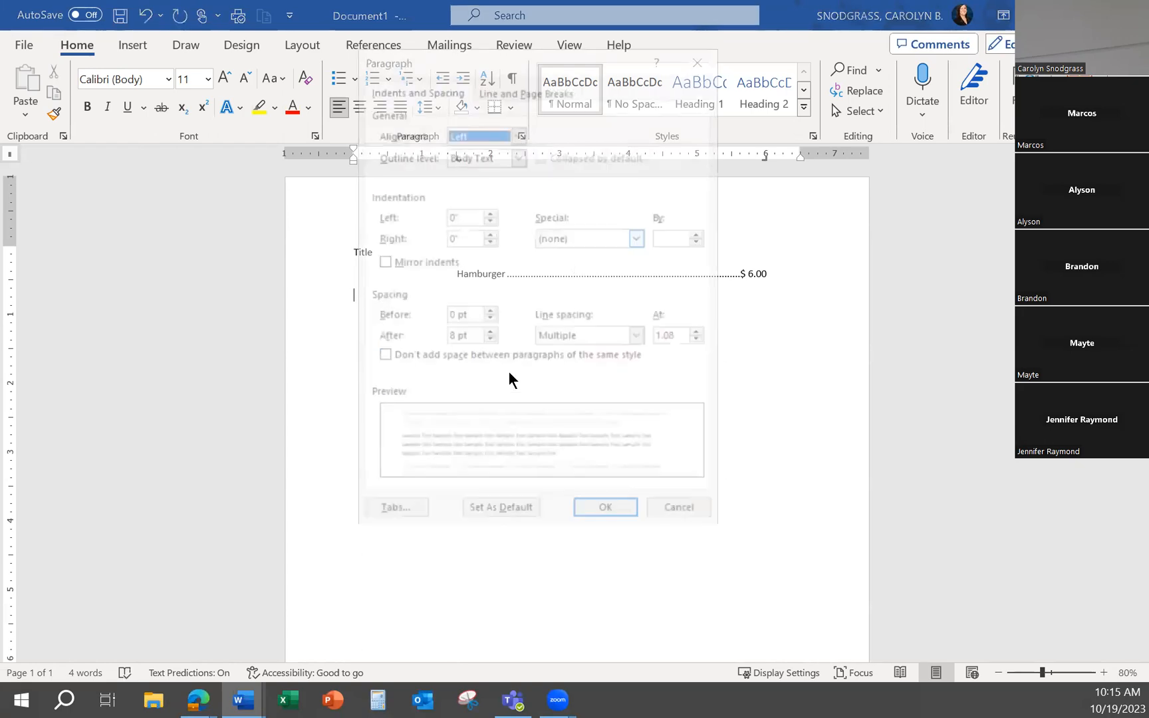
click(399, 515)
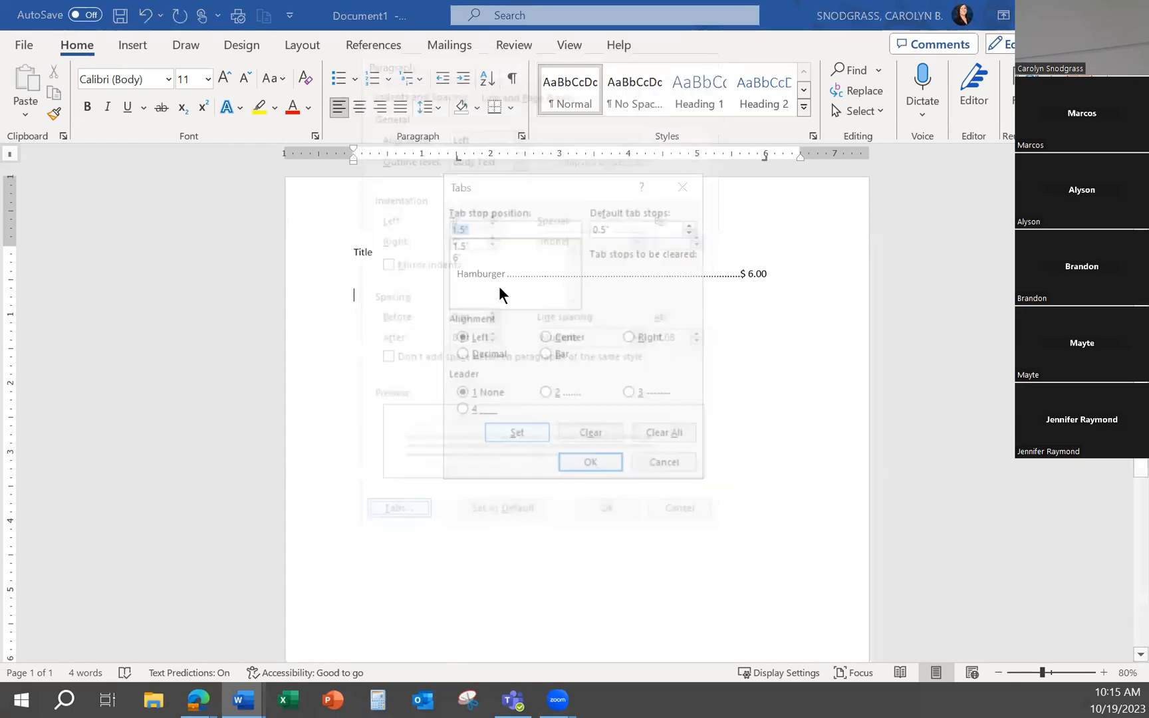
click(466, 246)
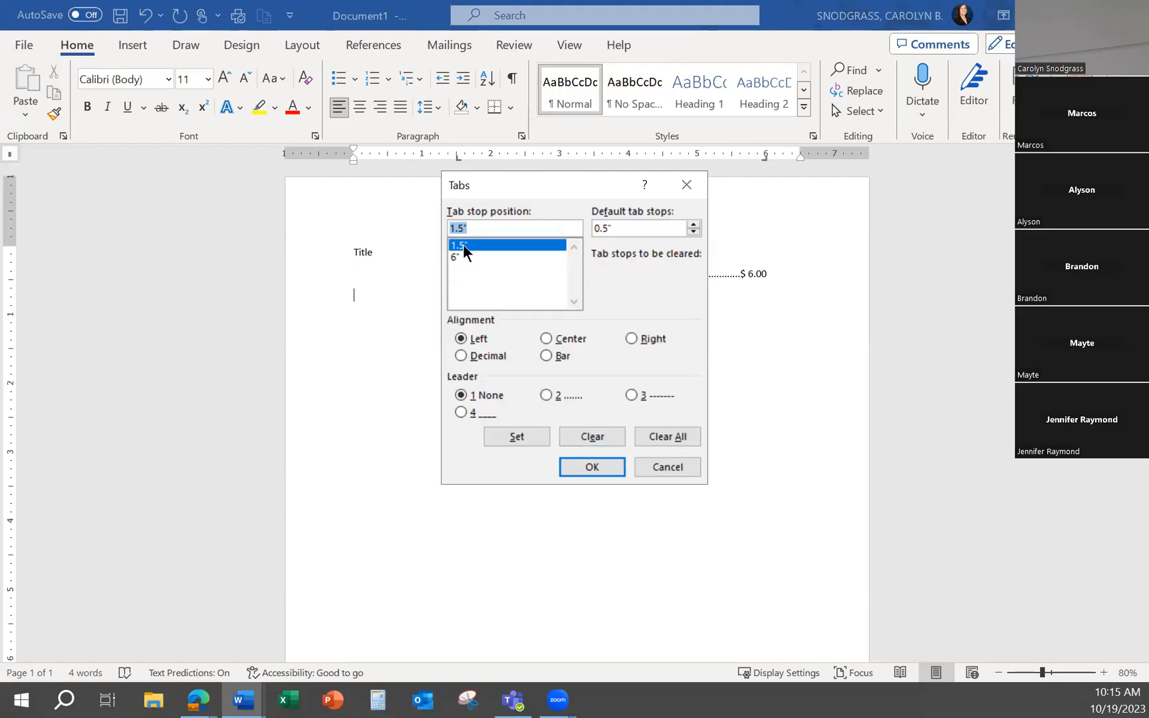
click(687, 185)
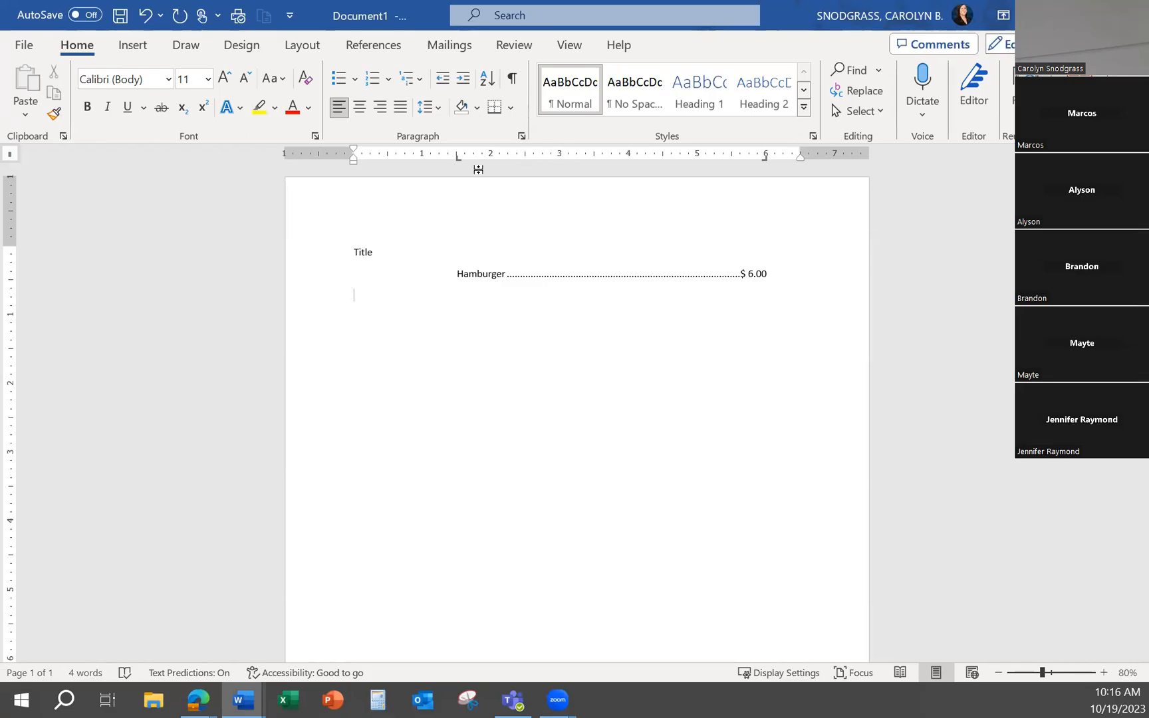
mouse_move(456, 159)
mouse_down()
mouse_move(459, 181)
mouse_move(456, 159)
mouse_up()
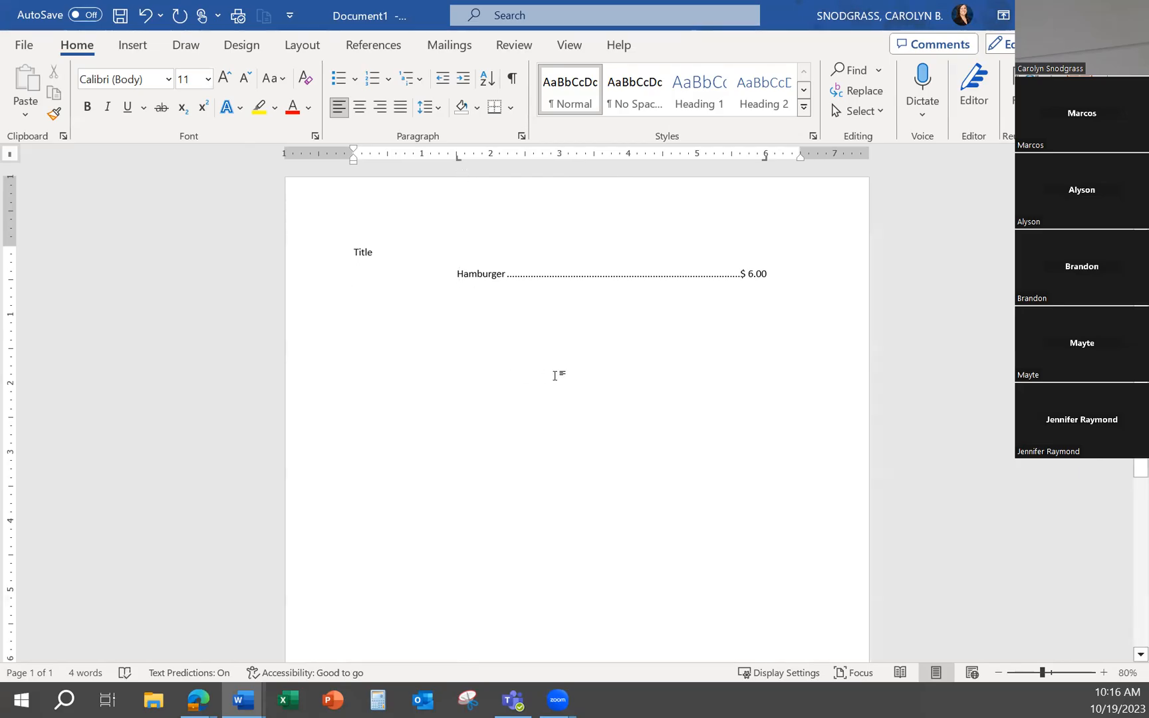
Enter "Hamburger $6.00" without tabs a few blank lines below the first entry, and start a new line
click(326, 386)
double_click(373, 391)
text(Hamburger)
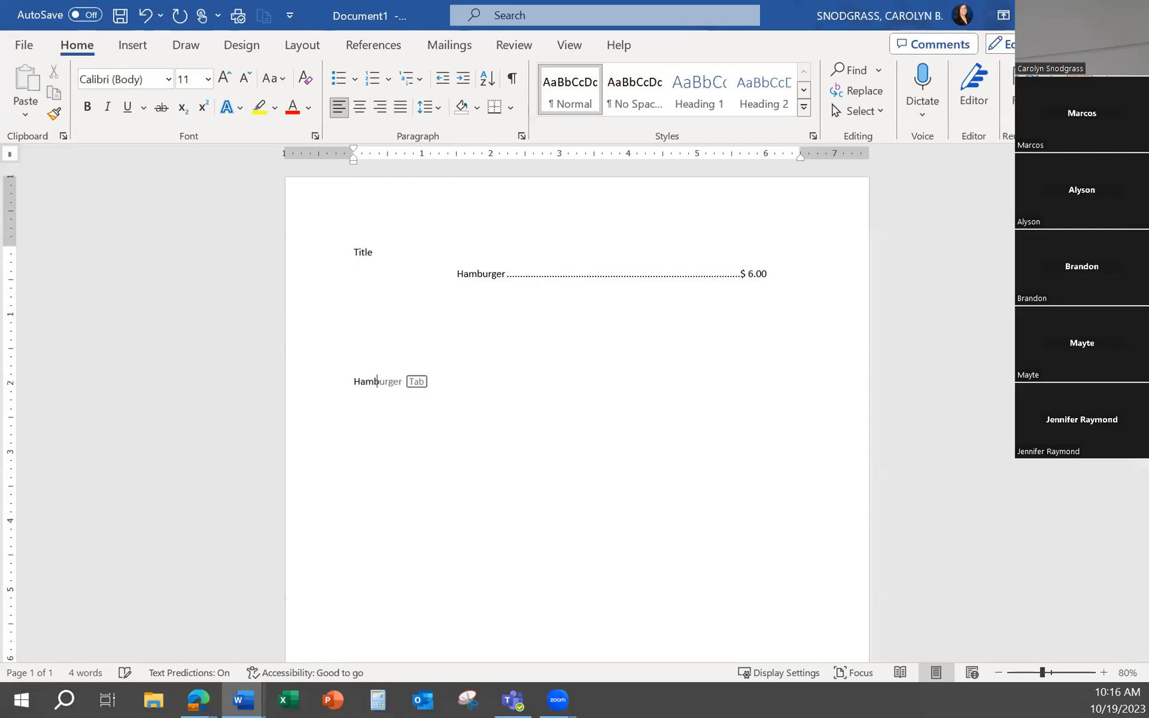
text( @)
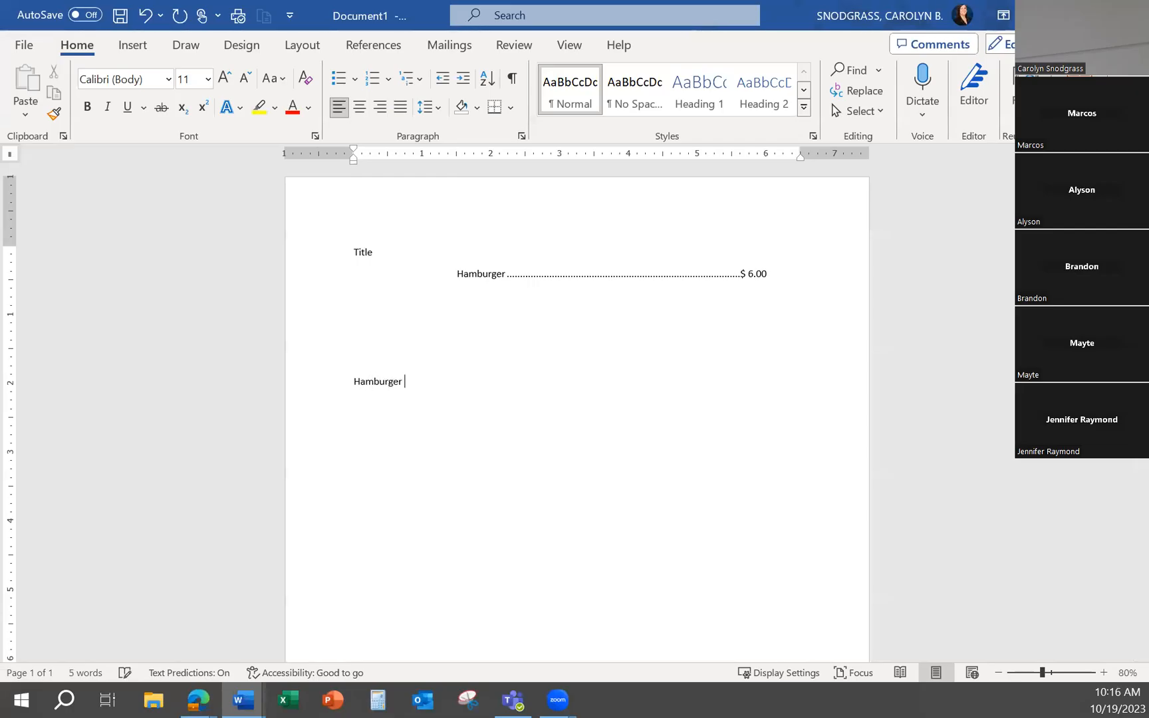
key(BackSpace)
text($6.00)
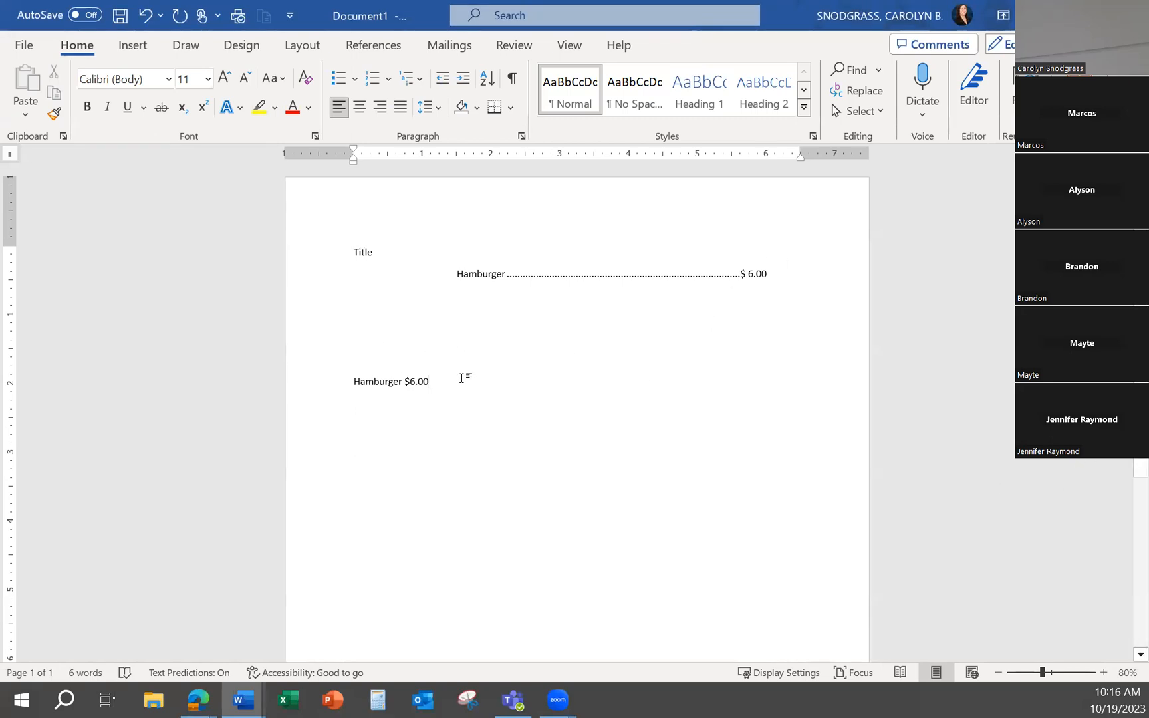
key(Return)
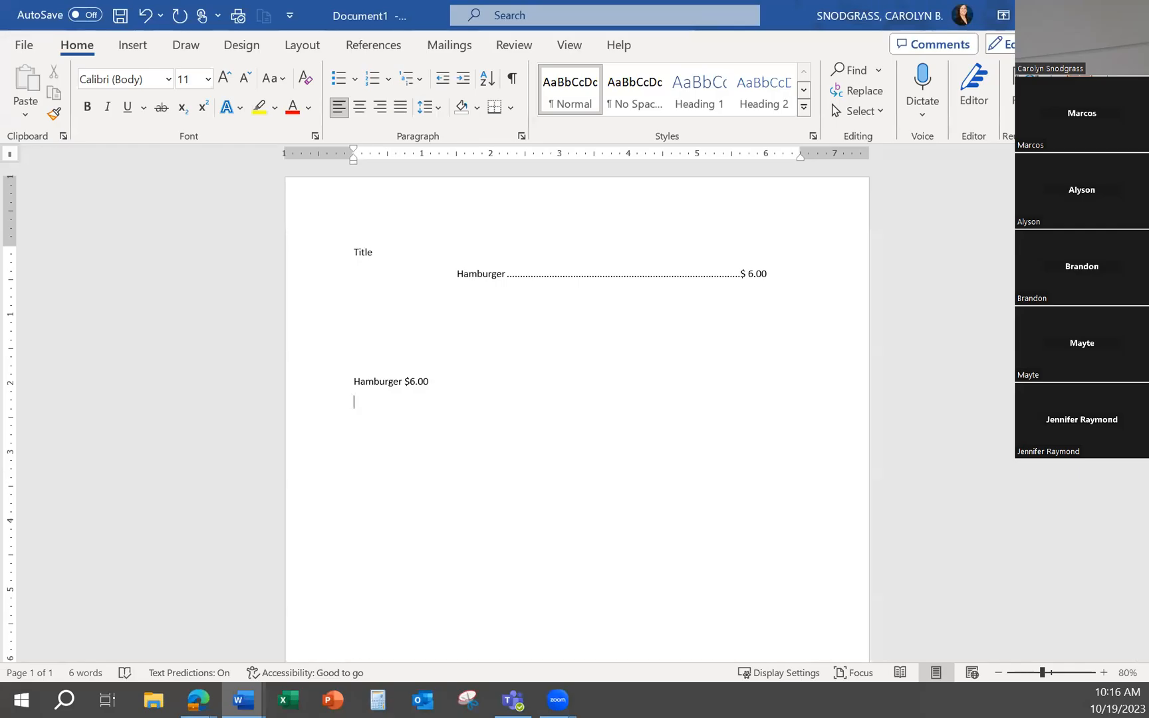
Add the untabbed menu lines "Cheeseburger $7.00" and "Fries $4.00" below the plain Hamburger line
text(Ches)
text(sebur)
text(ger )
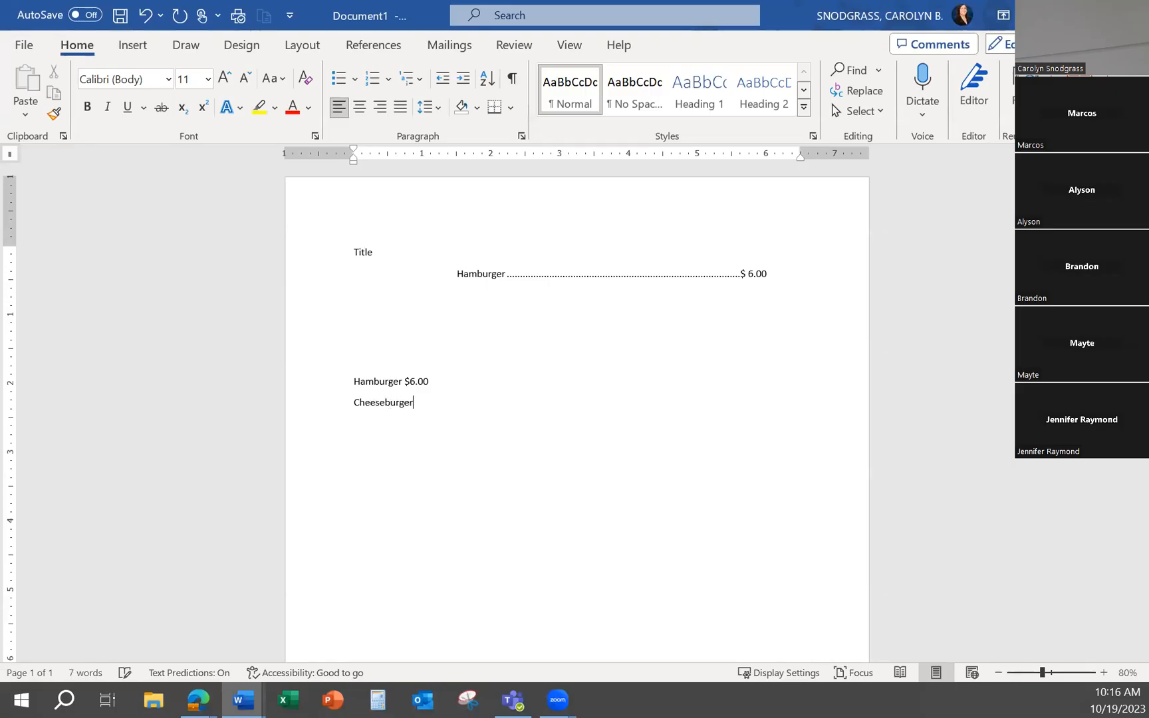
text($7.00)
key(Return)
text(Fries)
key(BackSpace)
text($4.00)
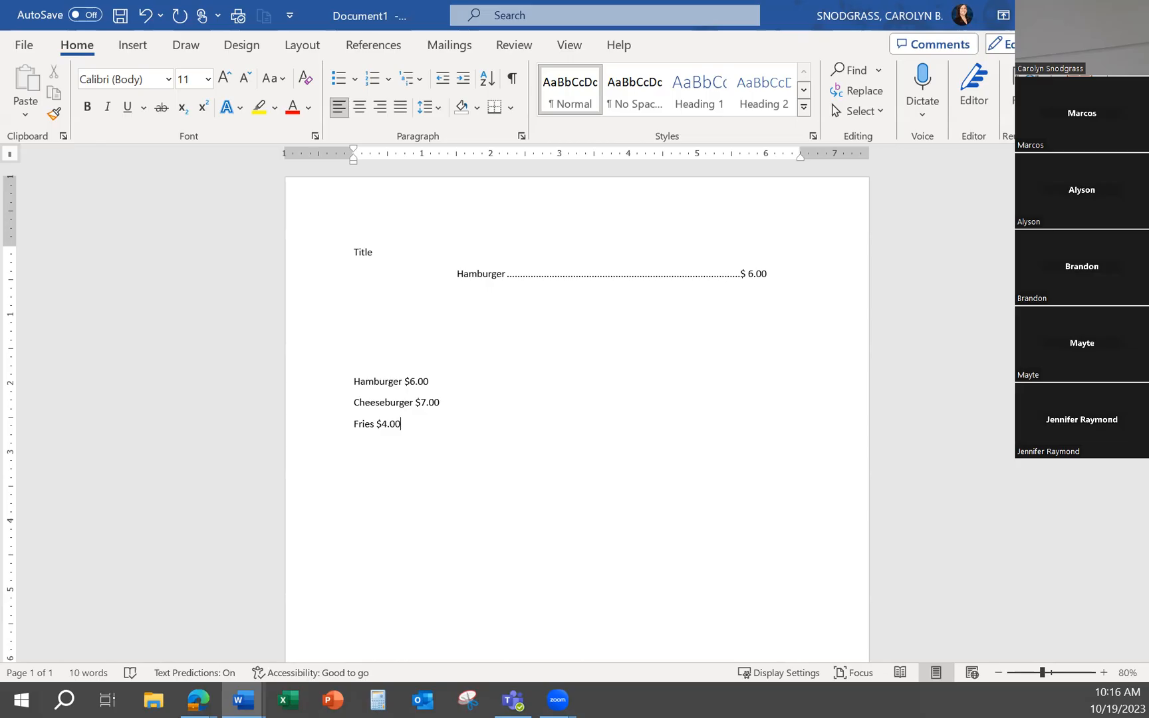
Try indenting the plain Hamburger line with three default tabs, and undo the indentation
click(355, 382)
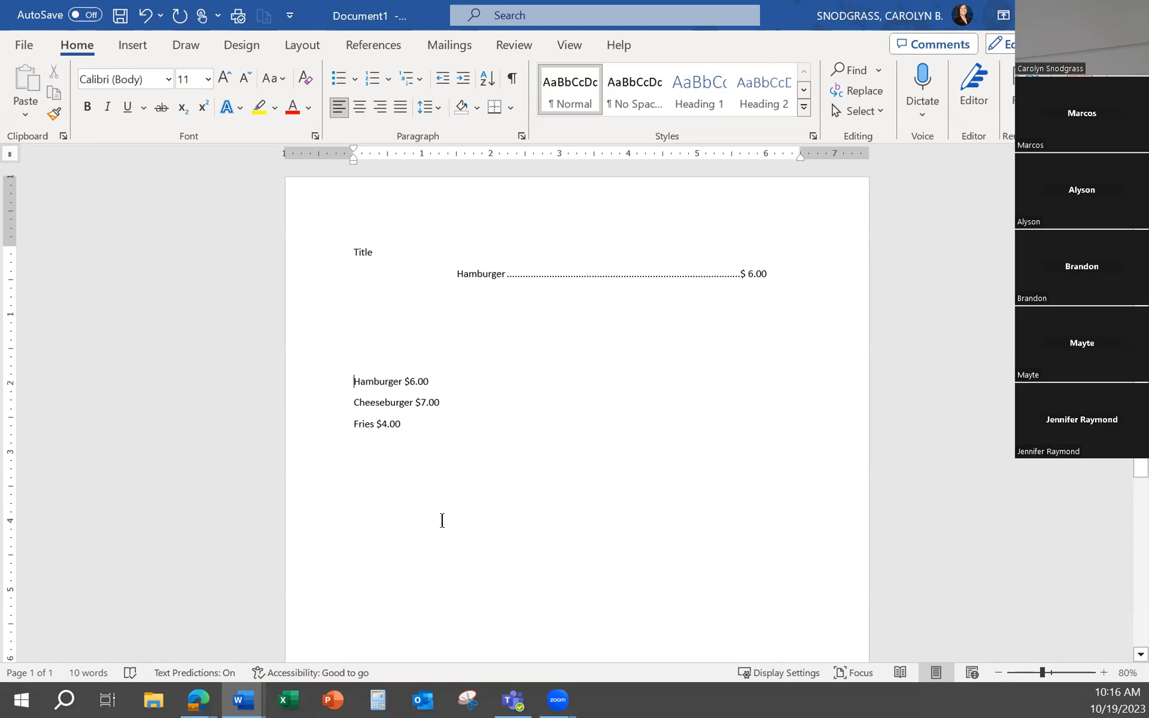
key(Tab)
key(Tab)
key(Tab)
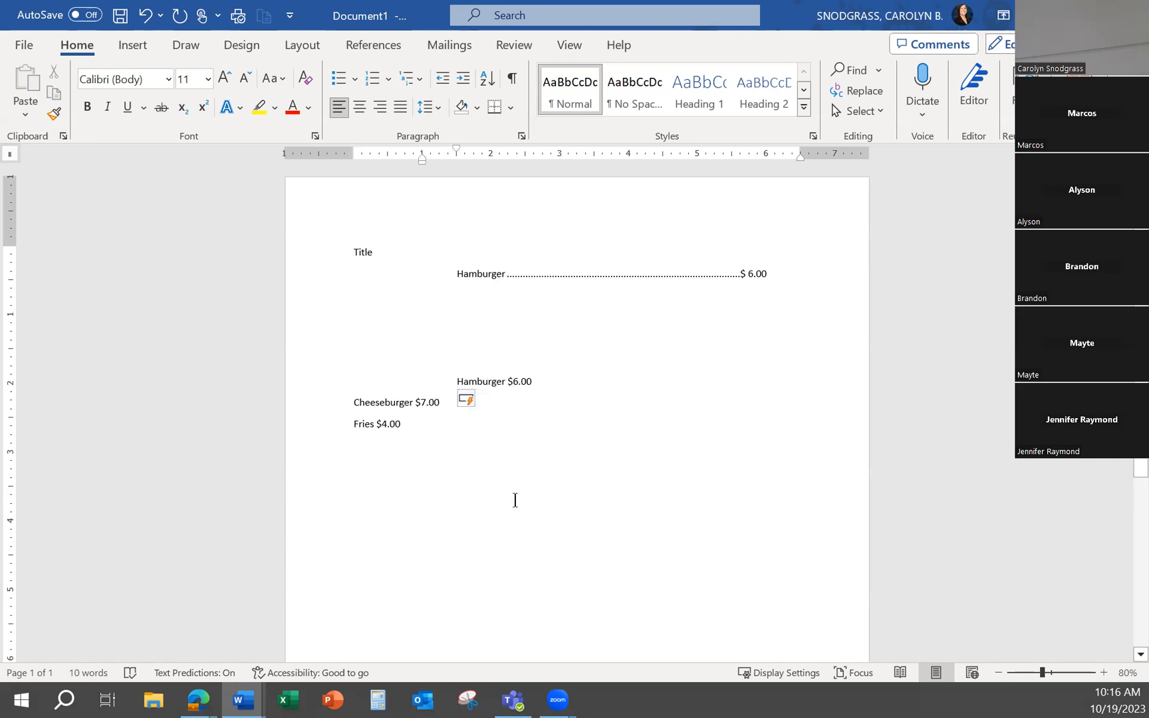
key(ctrl+z)
key(ctrl+z)
key(ctrl+z)
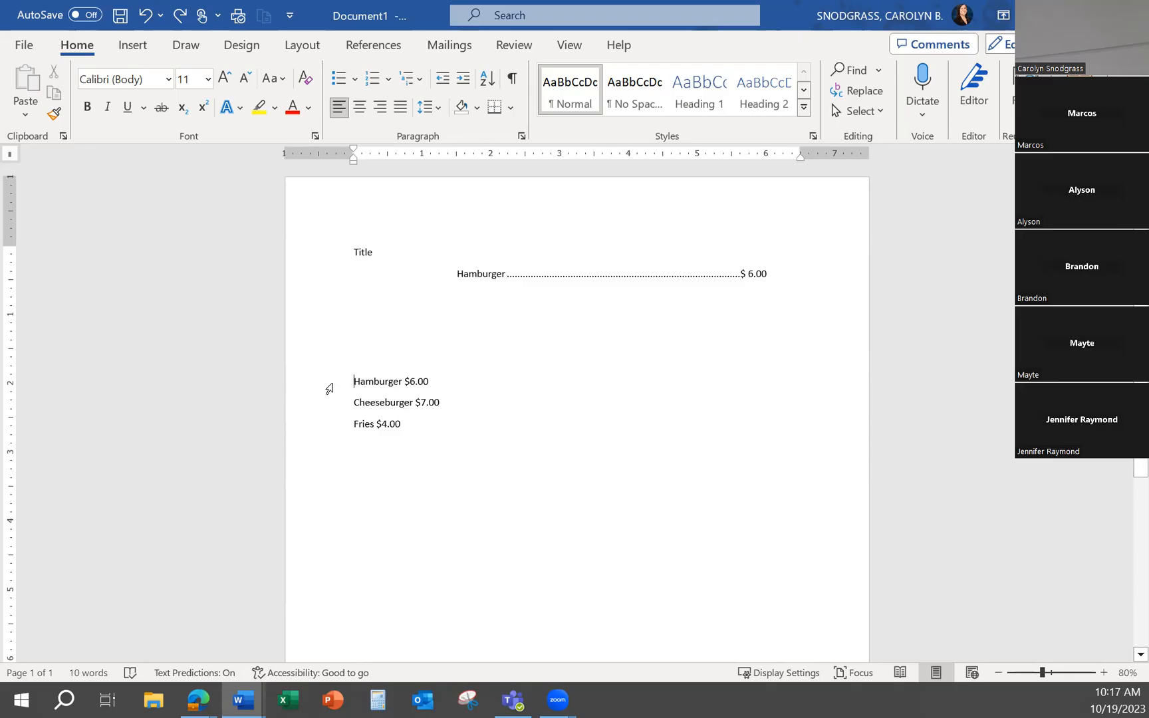
Set a left tab stop at 1.5" for the untabbed Hamburger, Cheeseburger and Fries lines together
drag(364, 392, 401, 461)
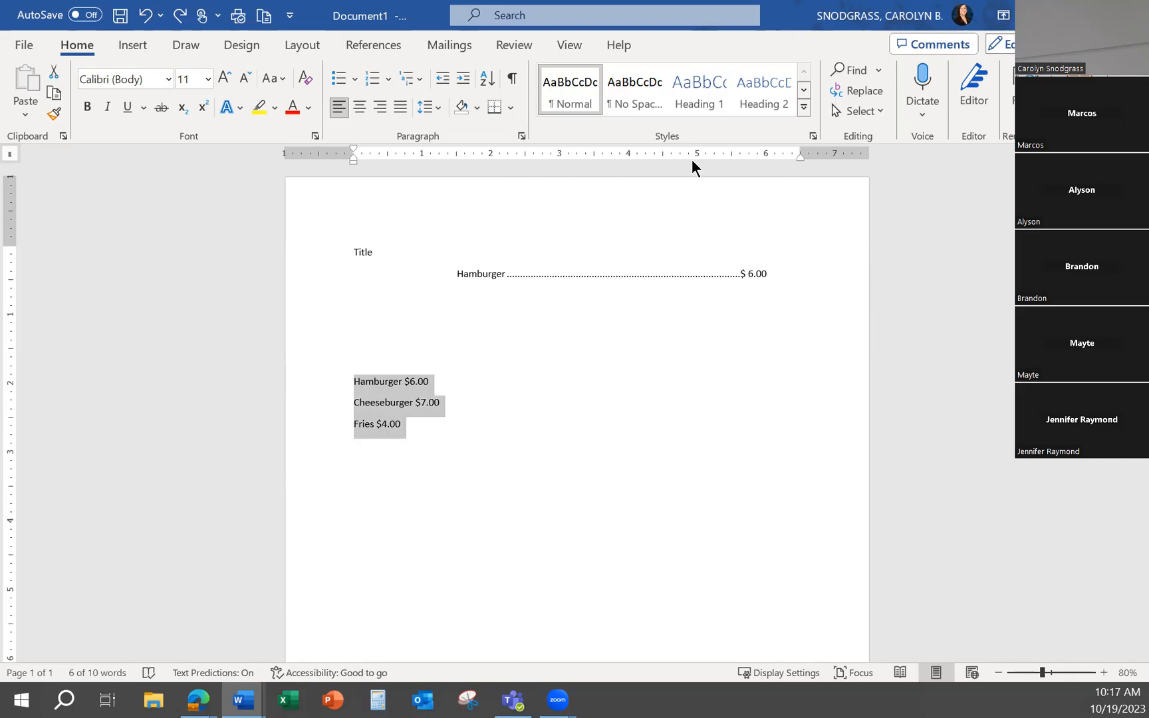
click(522, 136)
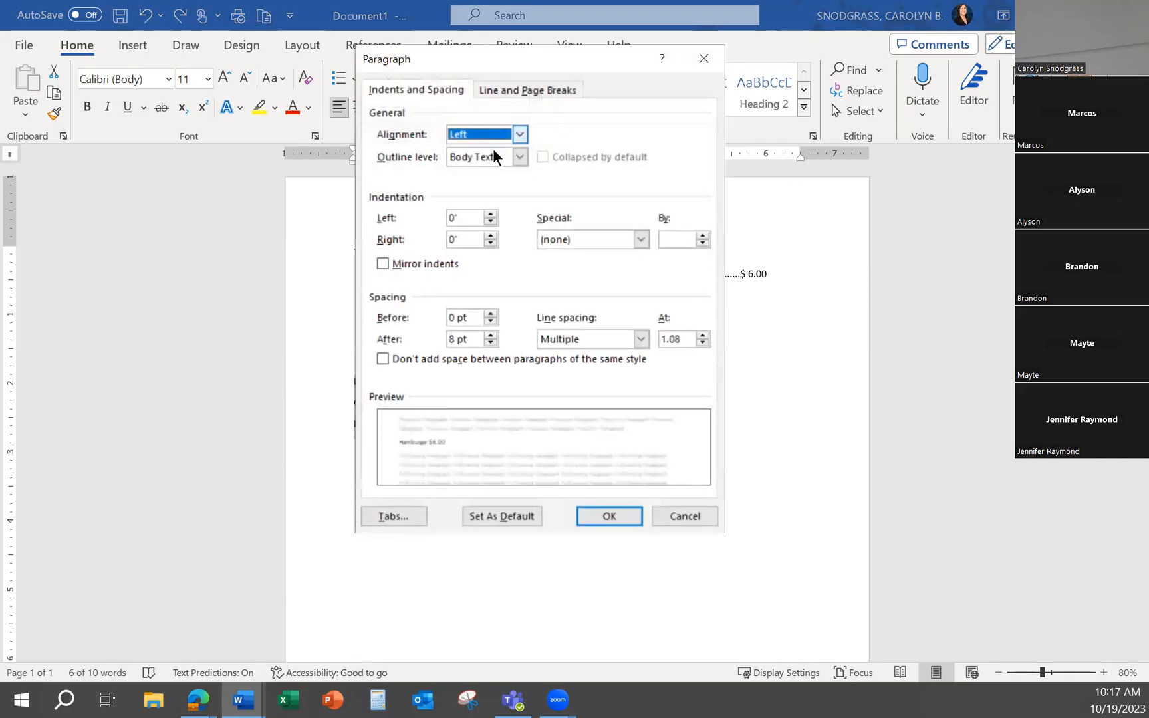
click(394, 516)
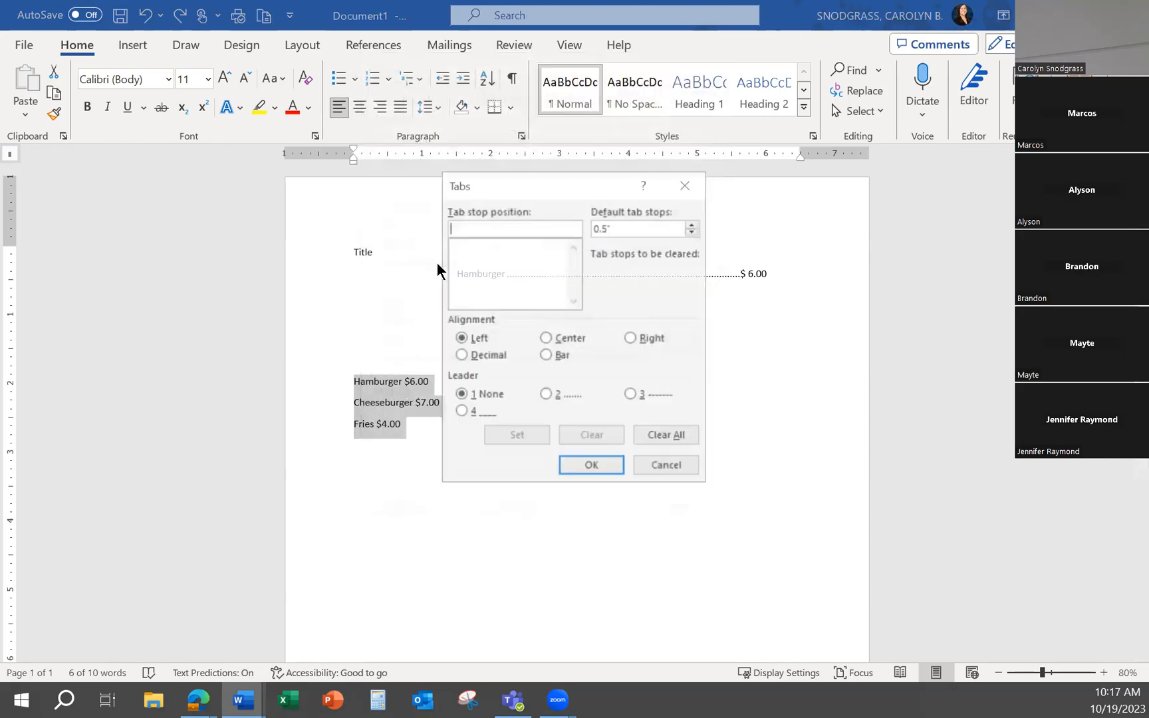
text(1.)
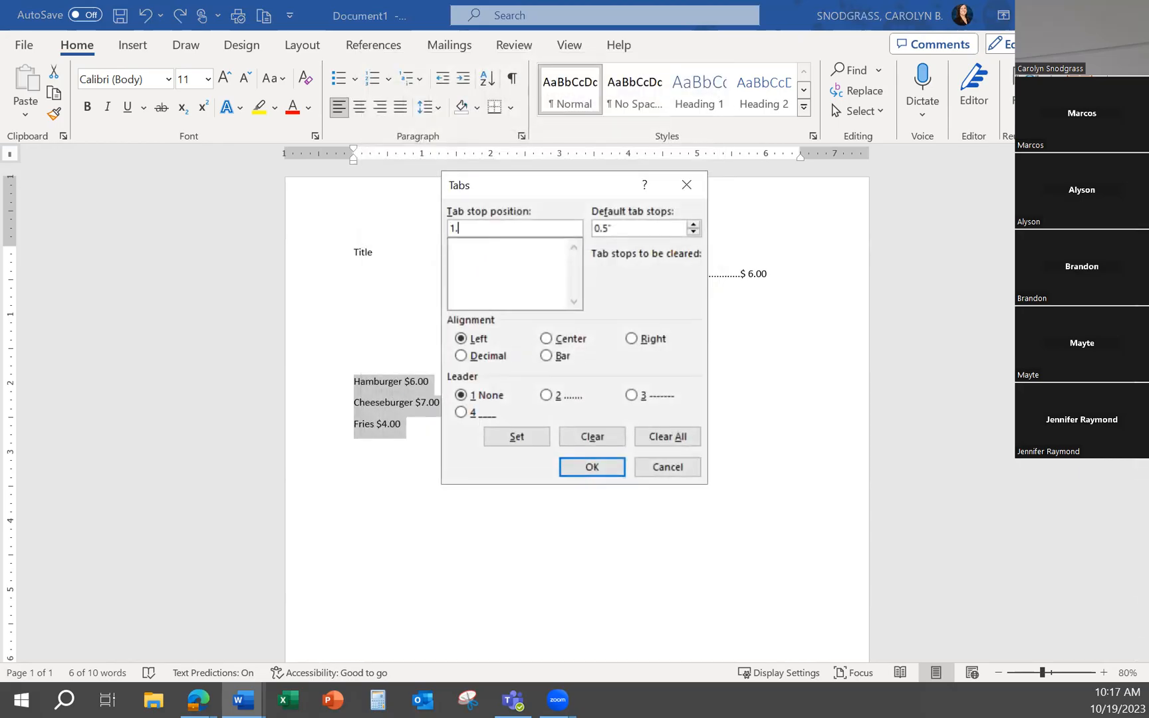
text(5)
click(591, 467)
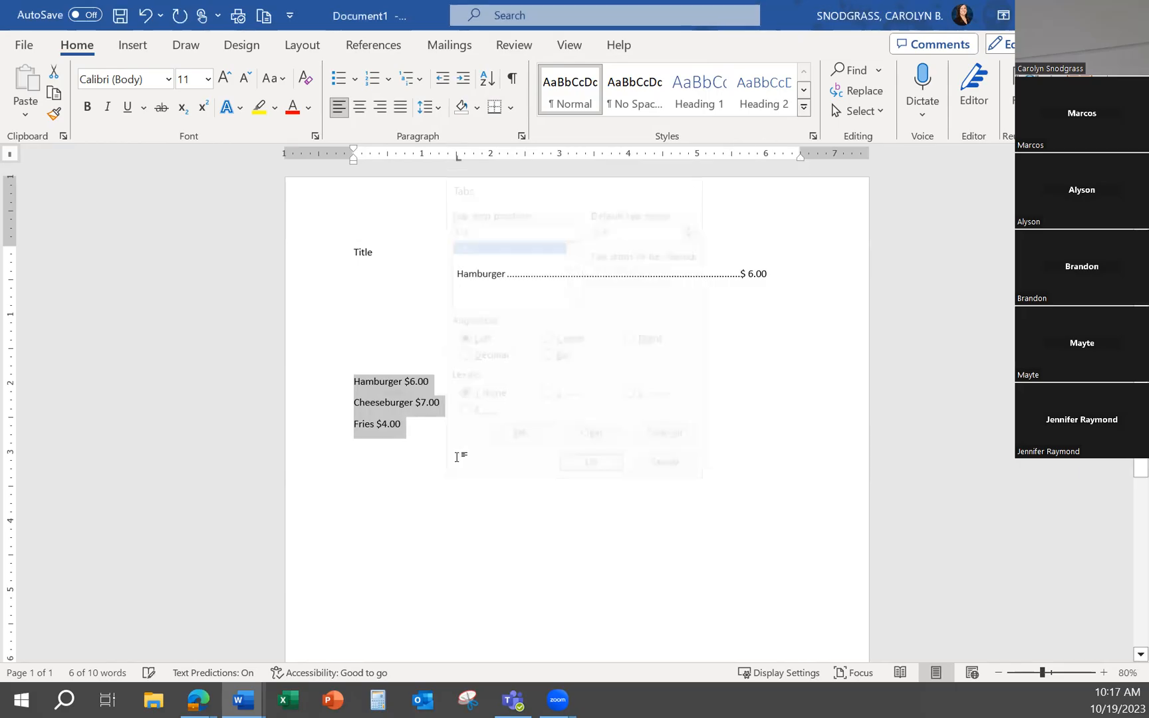
Add a right-aligned tab stop at 6" with dotted leader 2 to the three selected menu lines
click(521, 135)
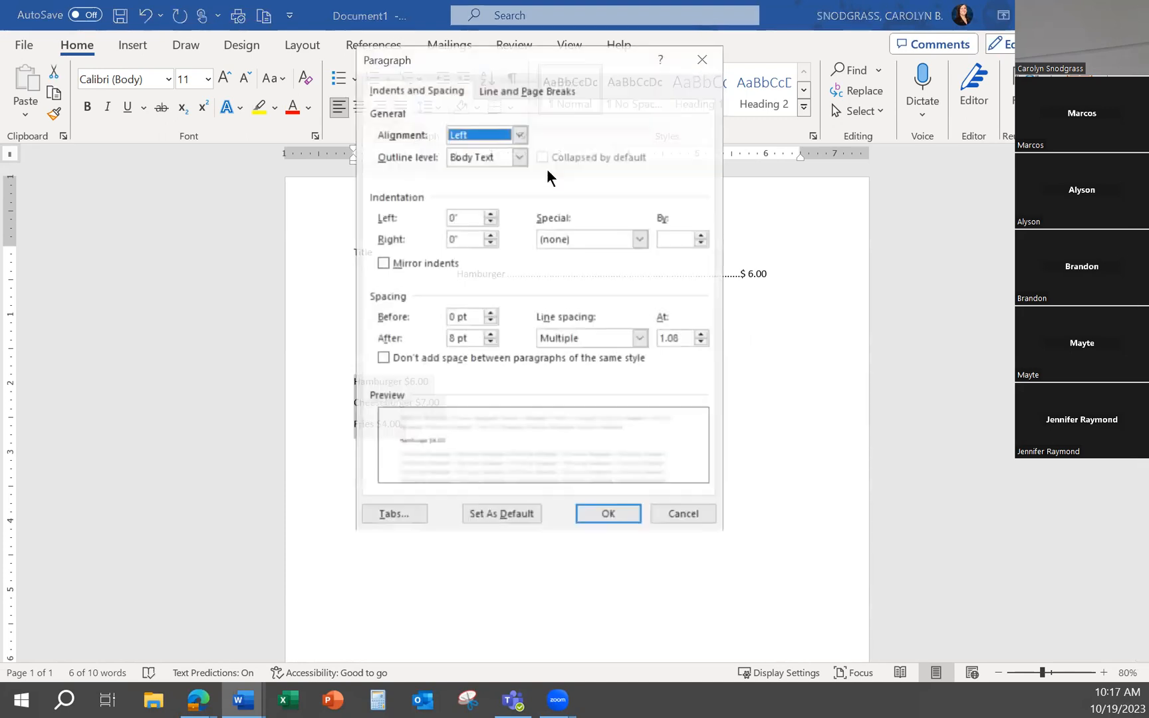
click(399, 513)
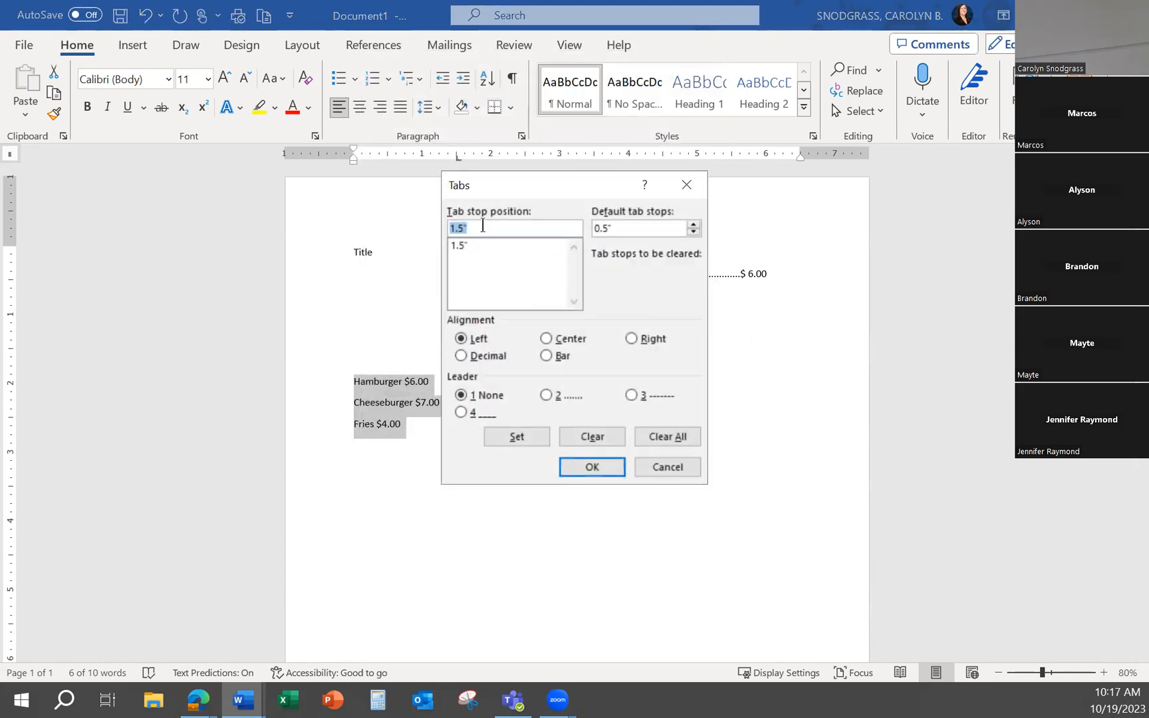
text(6)
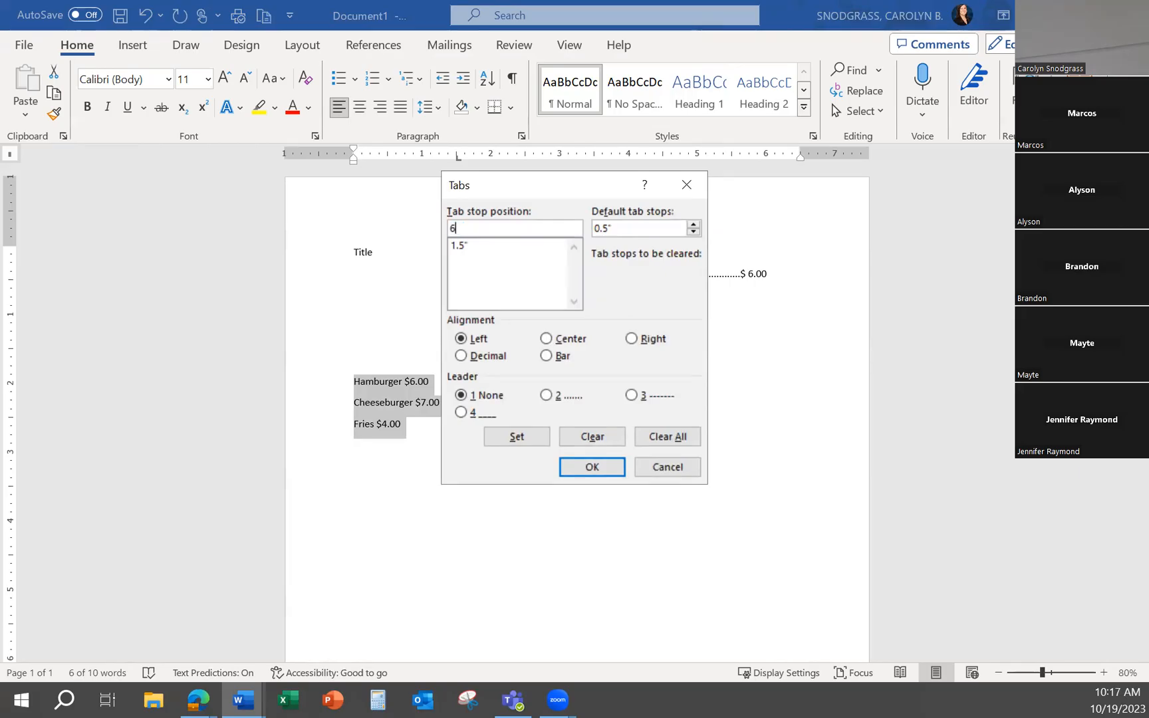
click(632, 339)
click(548, 397)
click(516, 438)
click(584, 470)
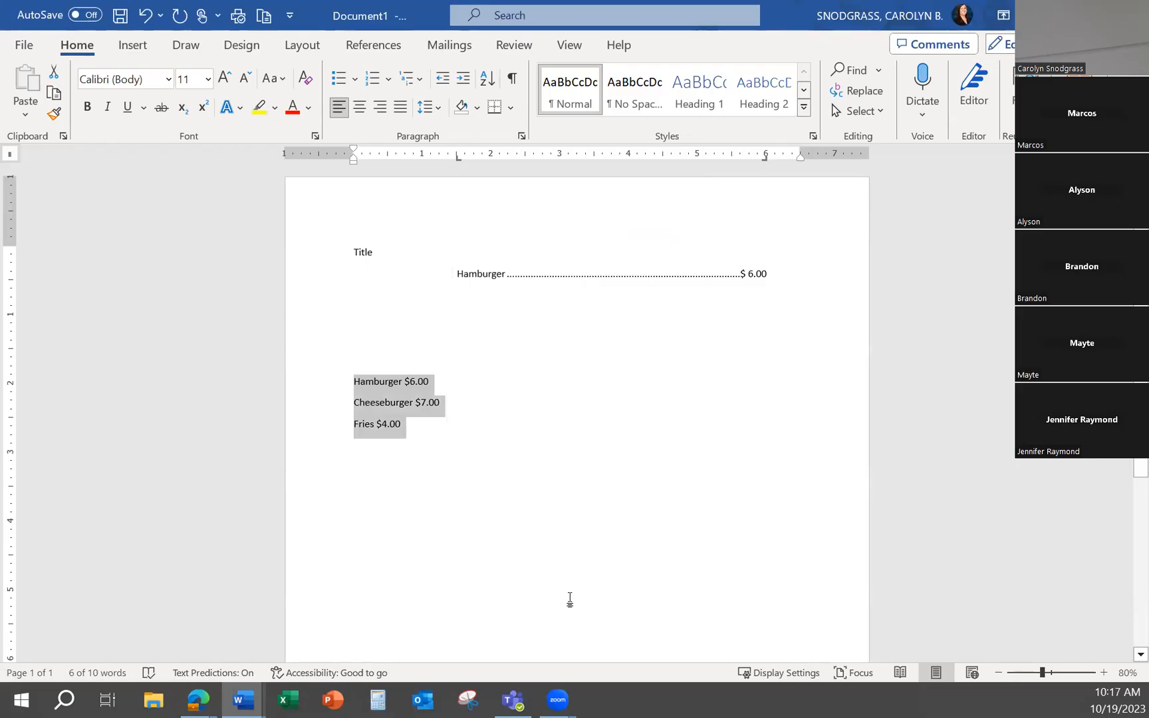
Insert a tab before Hamburger, Cheeseburger and Fries in the lower list to move each item to the 1.5" stop
click(356, 381)
key(Tab)
click(356, 402)
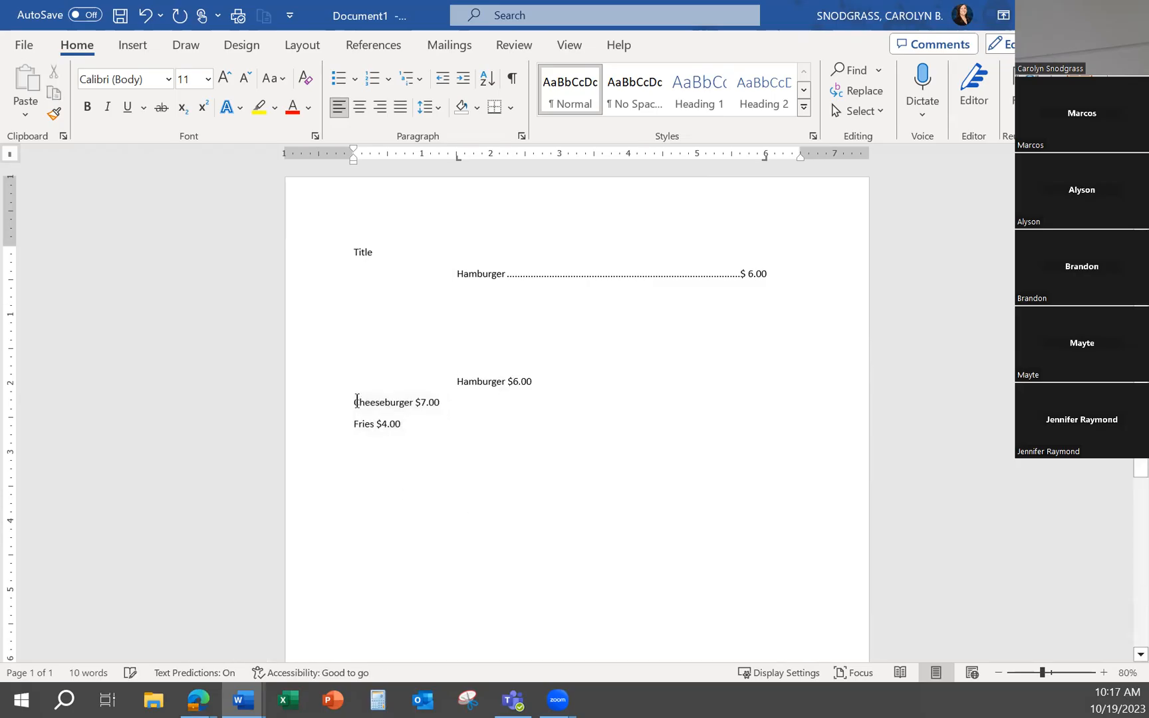
key(Tab)
click(355, 423)
key(Tab)
Insert a space after the dollar sign in each of the three lower menu prices
click(504, 383)
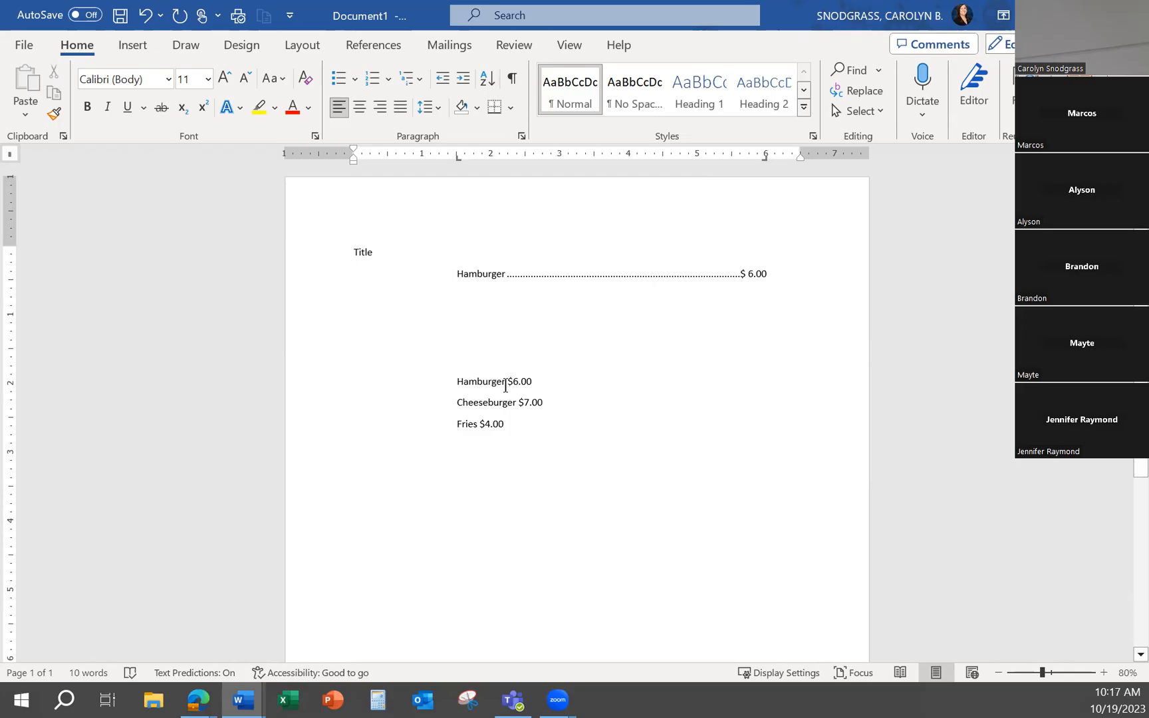
click(509, 382)
click(513, 383)
click(523, 402)
click(487, 424)
Insert a tab before the Hamburger, Cheeseburger and Fries prices so each follows a dotted leader to the 6" stop
click(507, 382)
key(Tab)
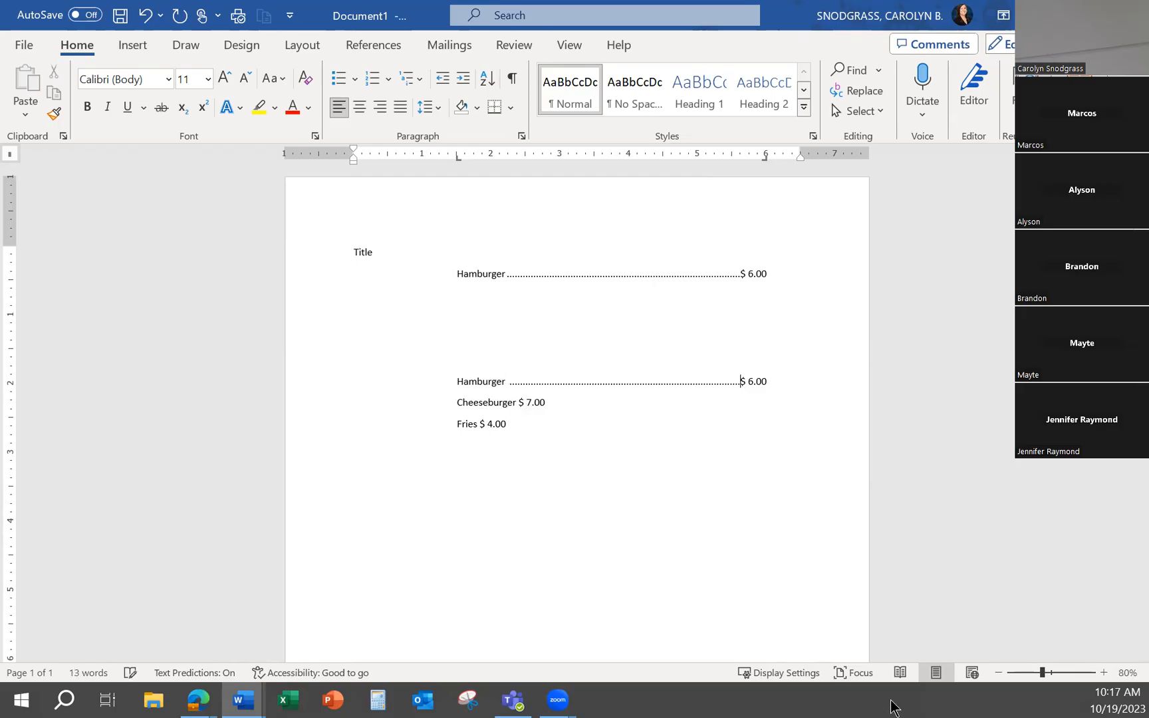
click(518, 403)
key(Tab)
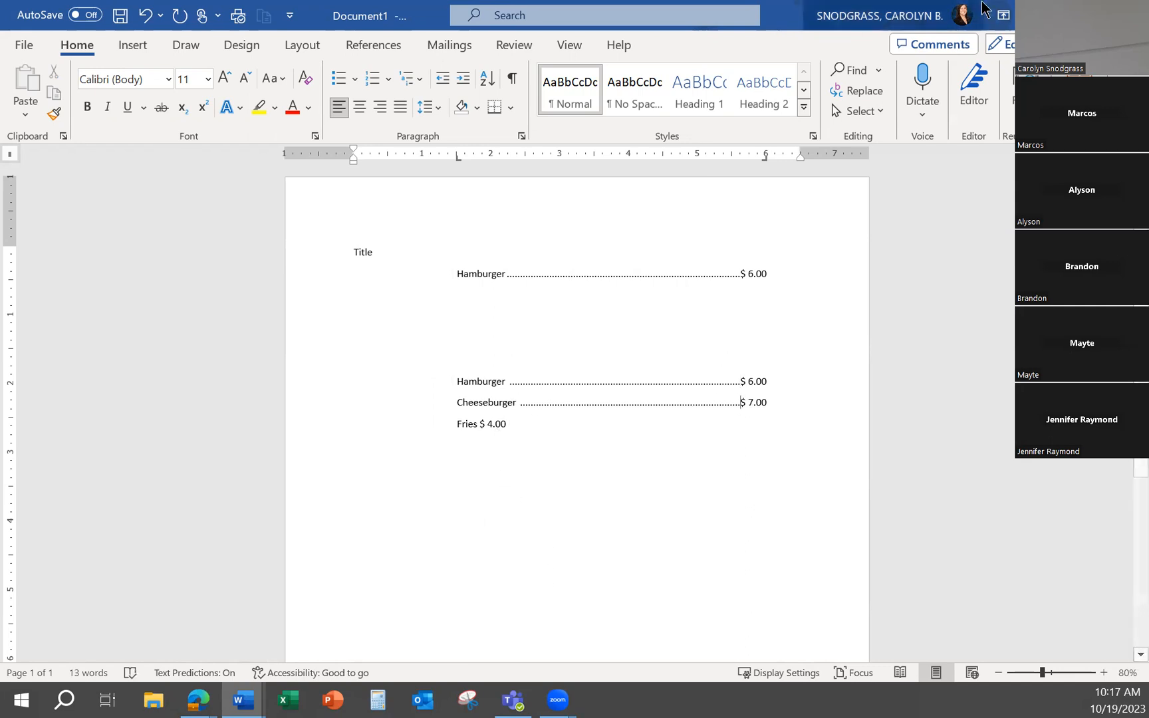
click(479, 424)
key(Tab)
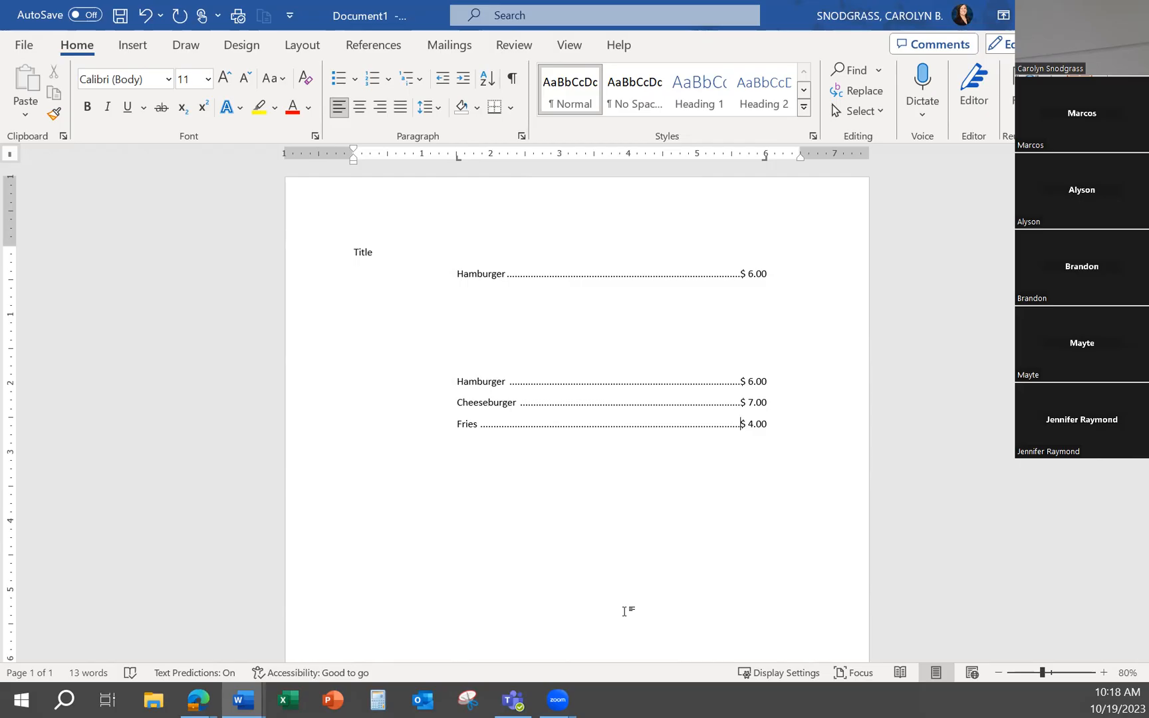
Check the sample restaurant menu and price list on the browser's assignment page, and return to the Word document
click(1045, 15)
key(alt+Tab)
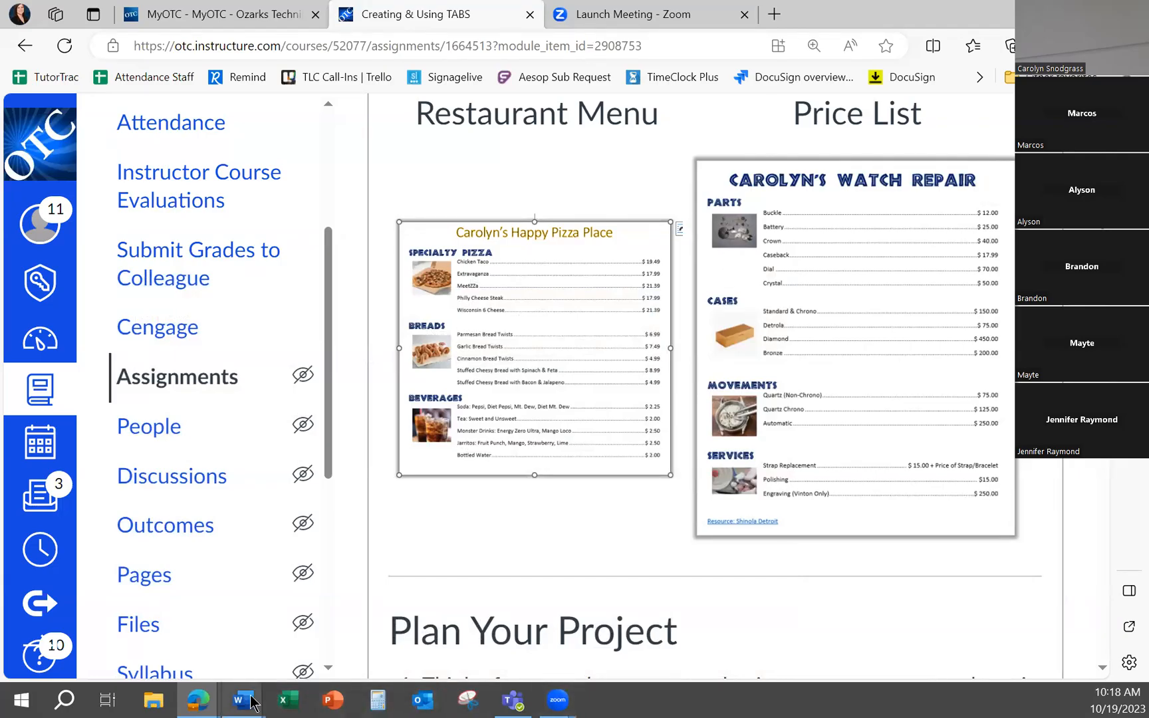
mouse_move(243, 699)
click(520, 619)
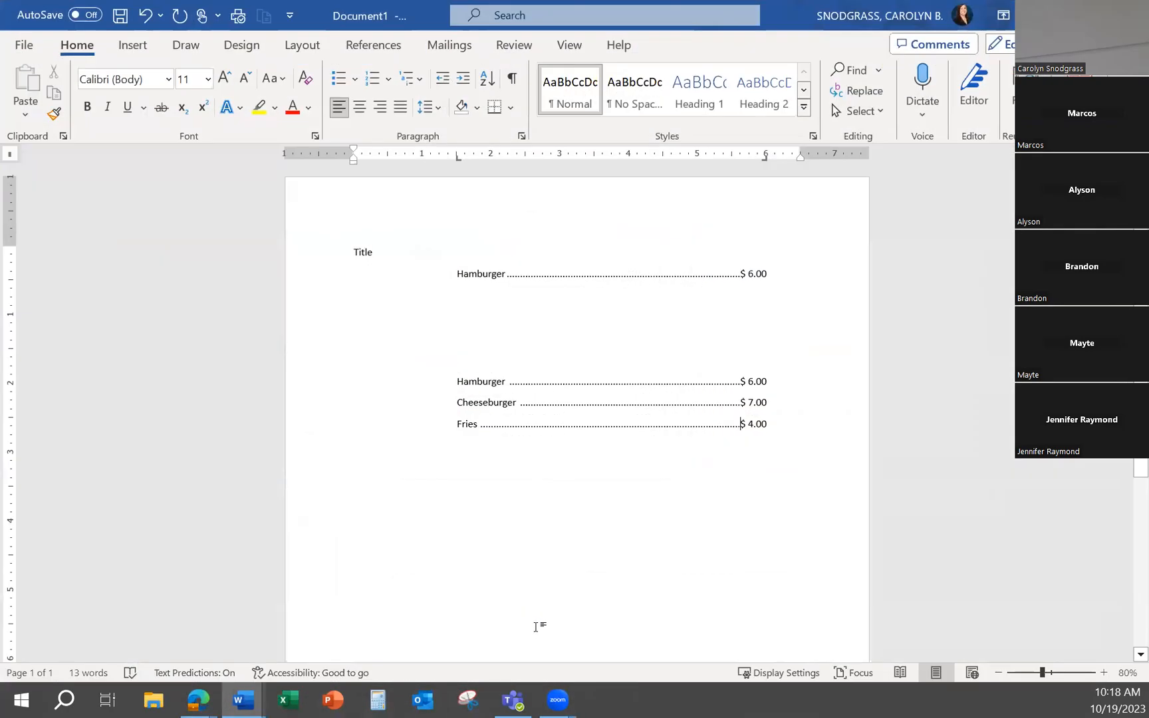
Apply the Heading 1 style and dark blue-gray paragraph shading to the "Title" line
double_click(363, 252)
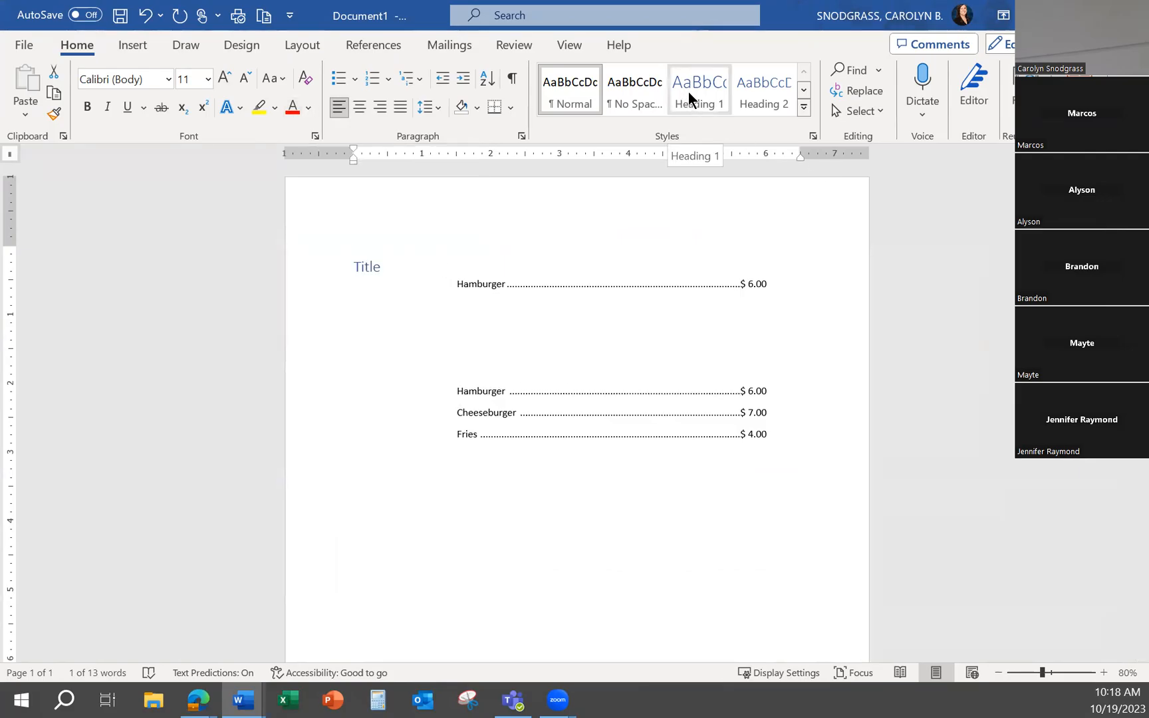
click(696, 93)
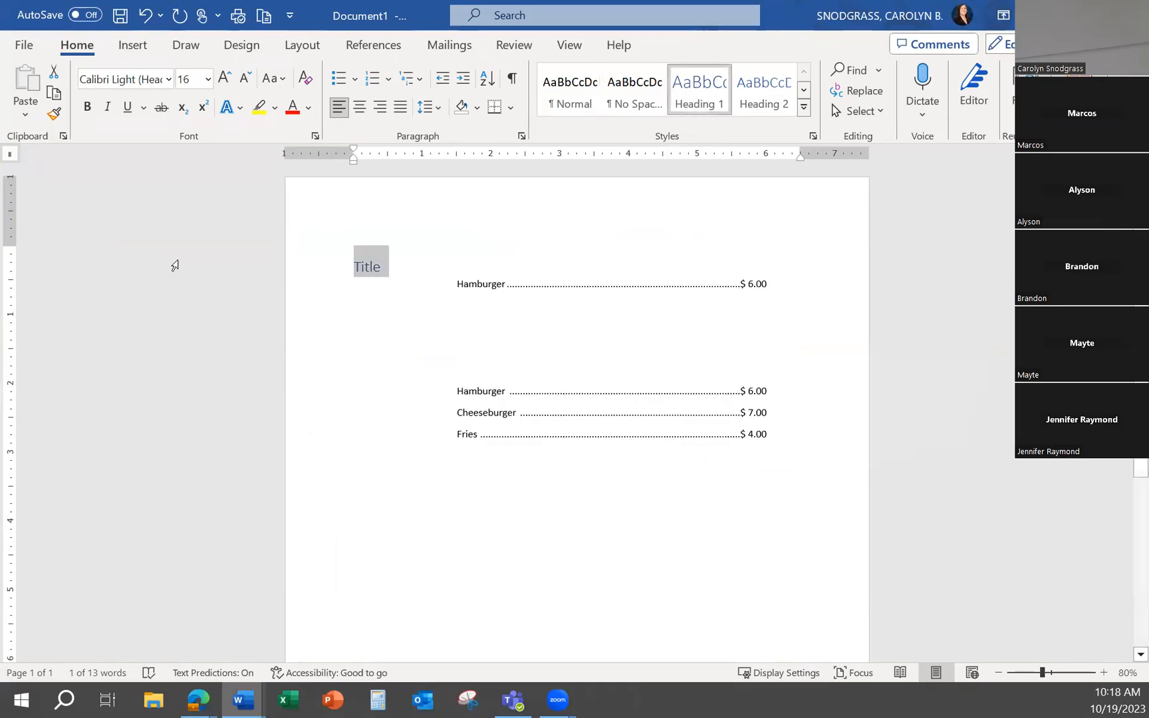
click(477, 109)
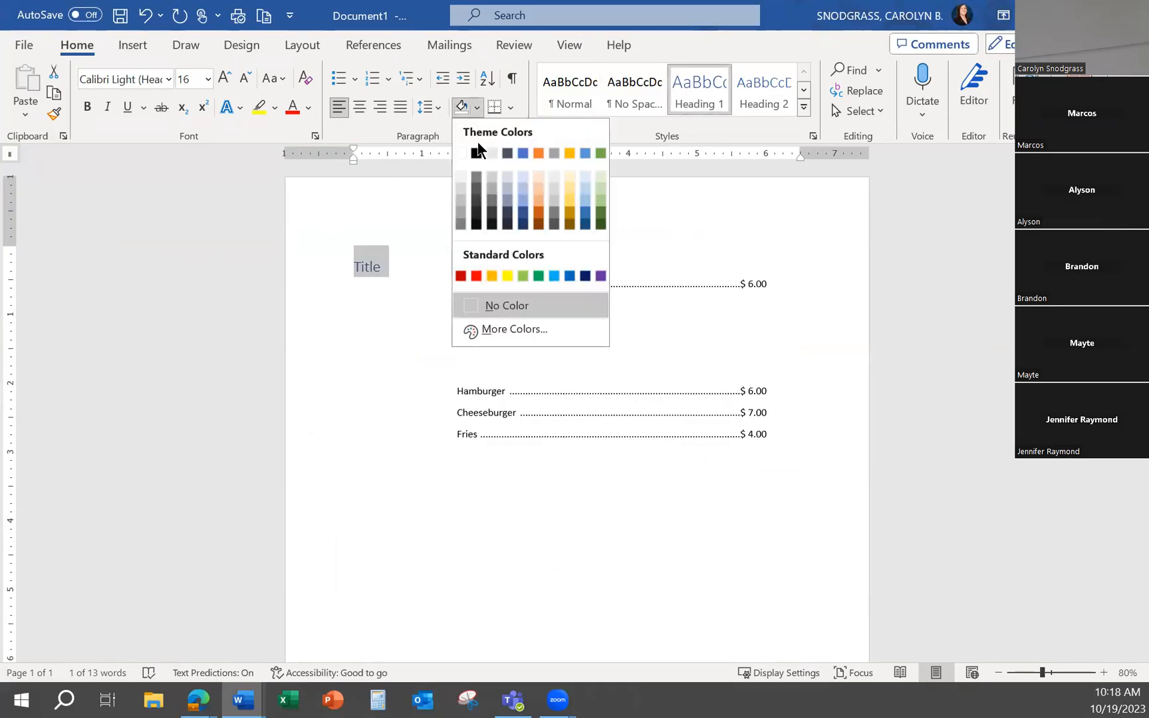
click(507, 153)
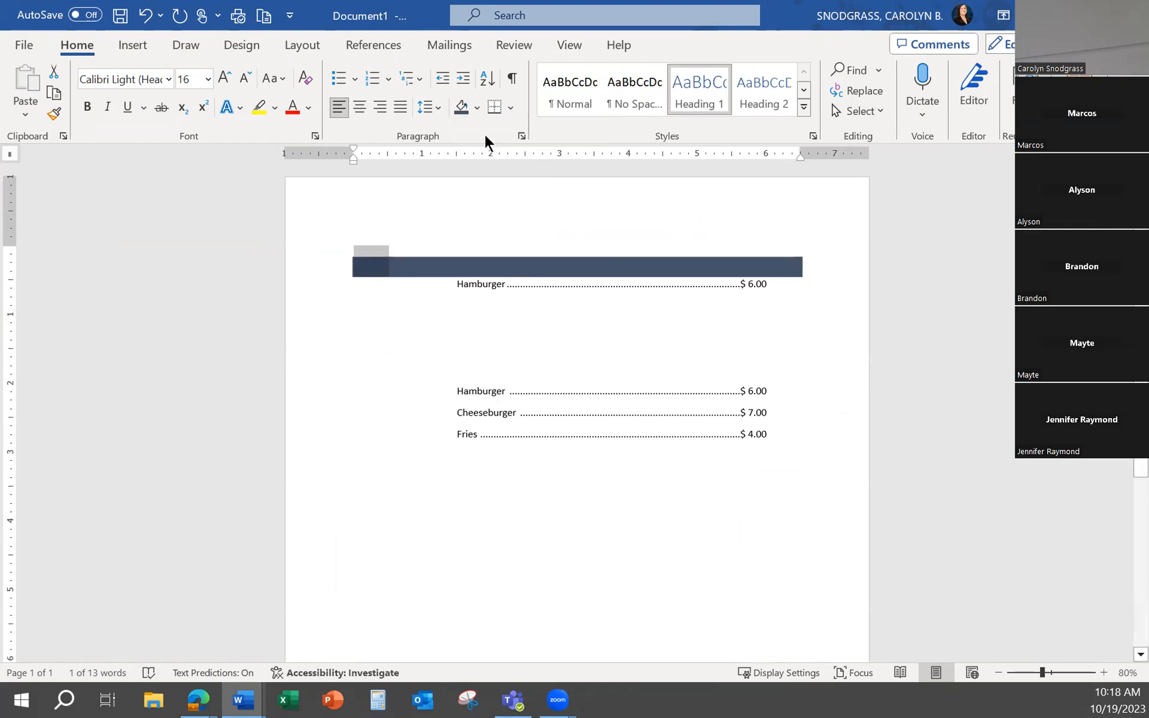
Change the font color of the "Title" text to white
click(309, 109)
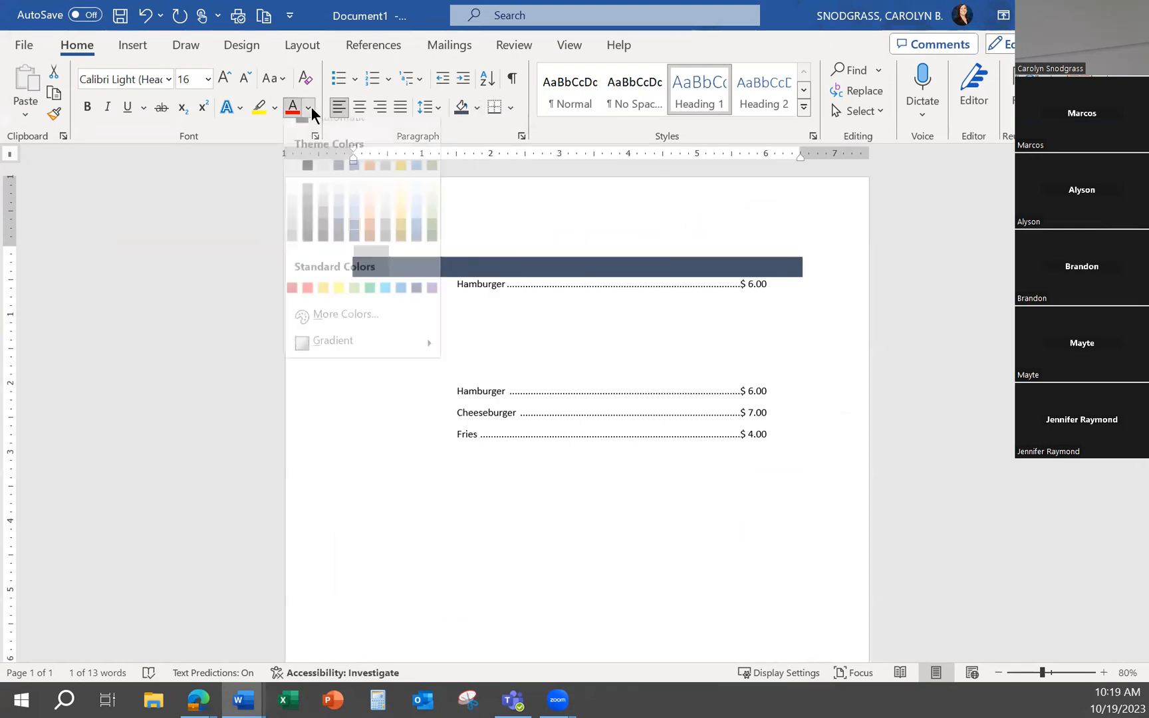
click(292, 165)
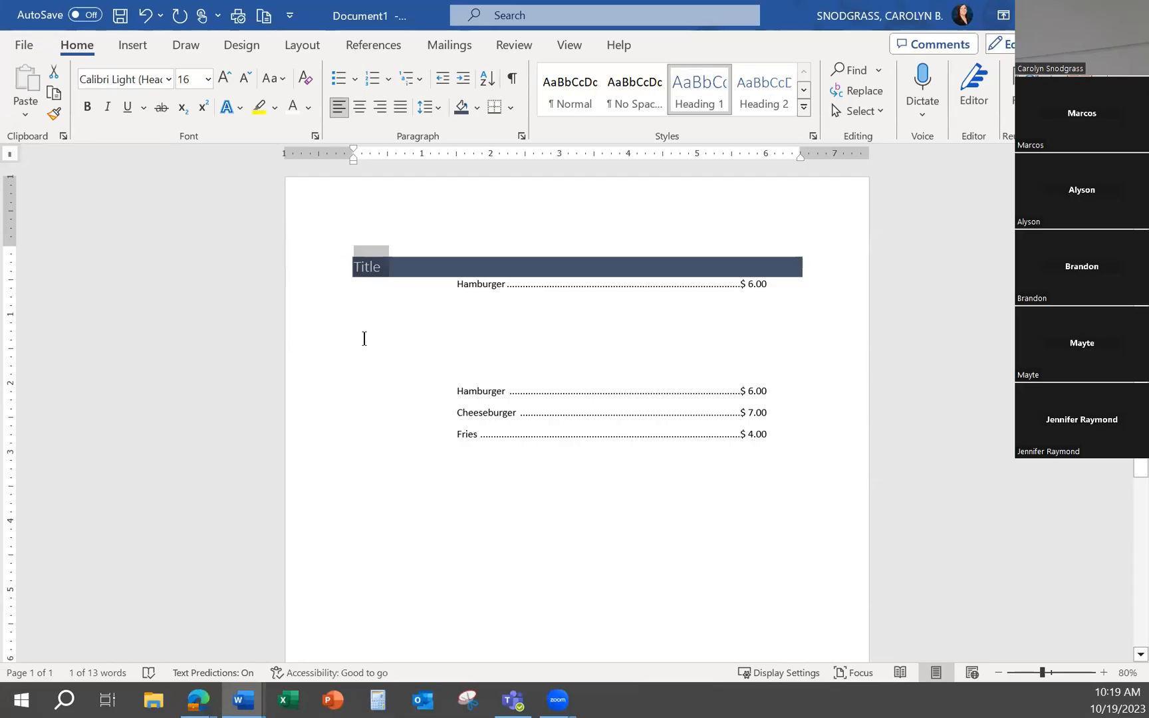
click(998, 672)
click(997, 672)
click(997, 672)
click(997, 672)
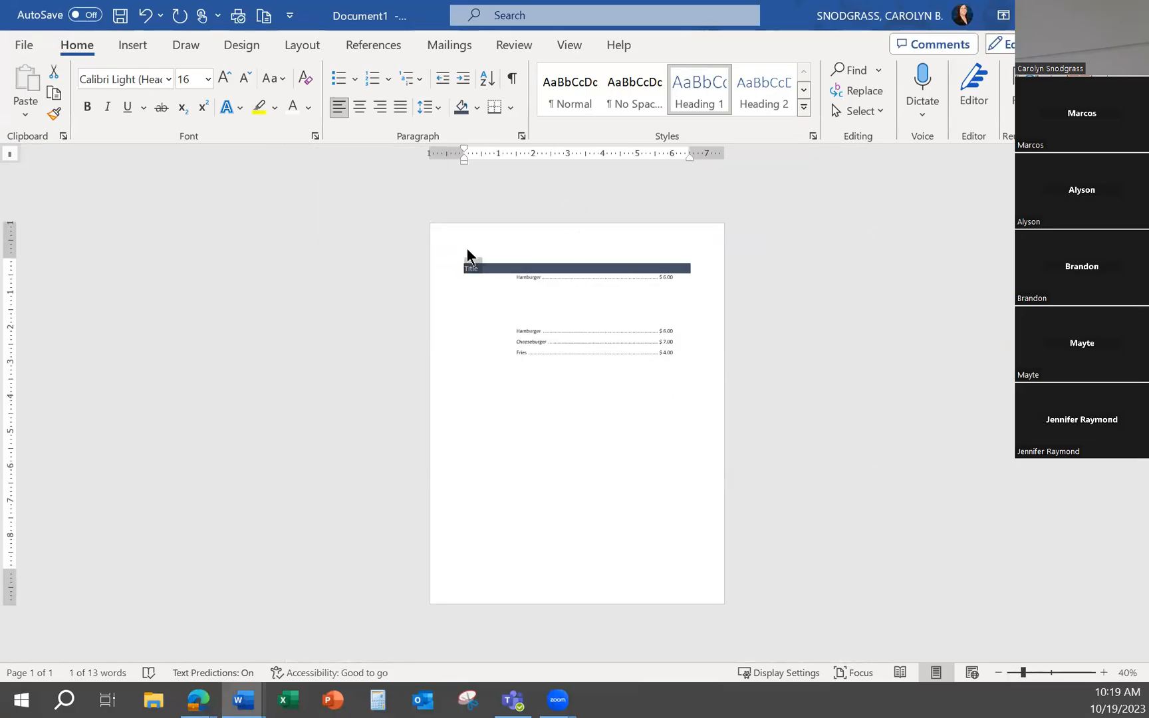
click(468, 257)
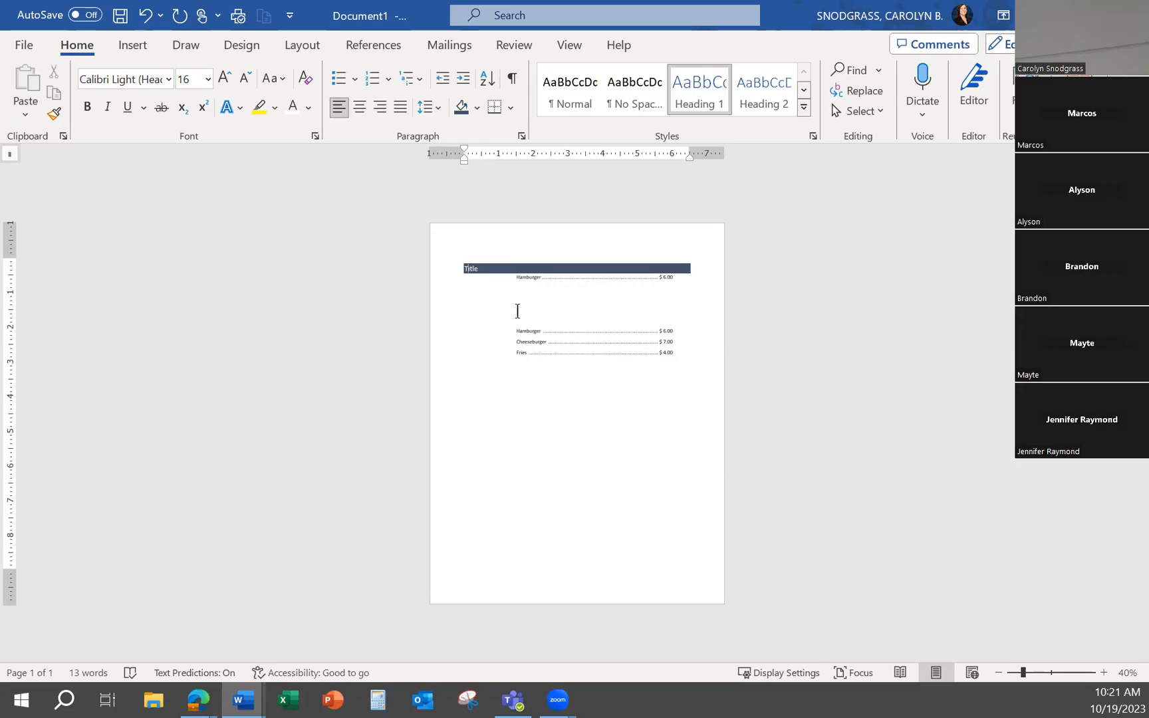
Try pushing the first Hamburger entry down the page with five blank lines, and undo the recent changes
click(460, 277)
key(Return)
key(Return)
key(Return)
key(Return)
key(Return)
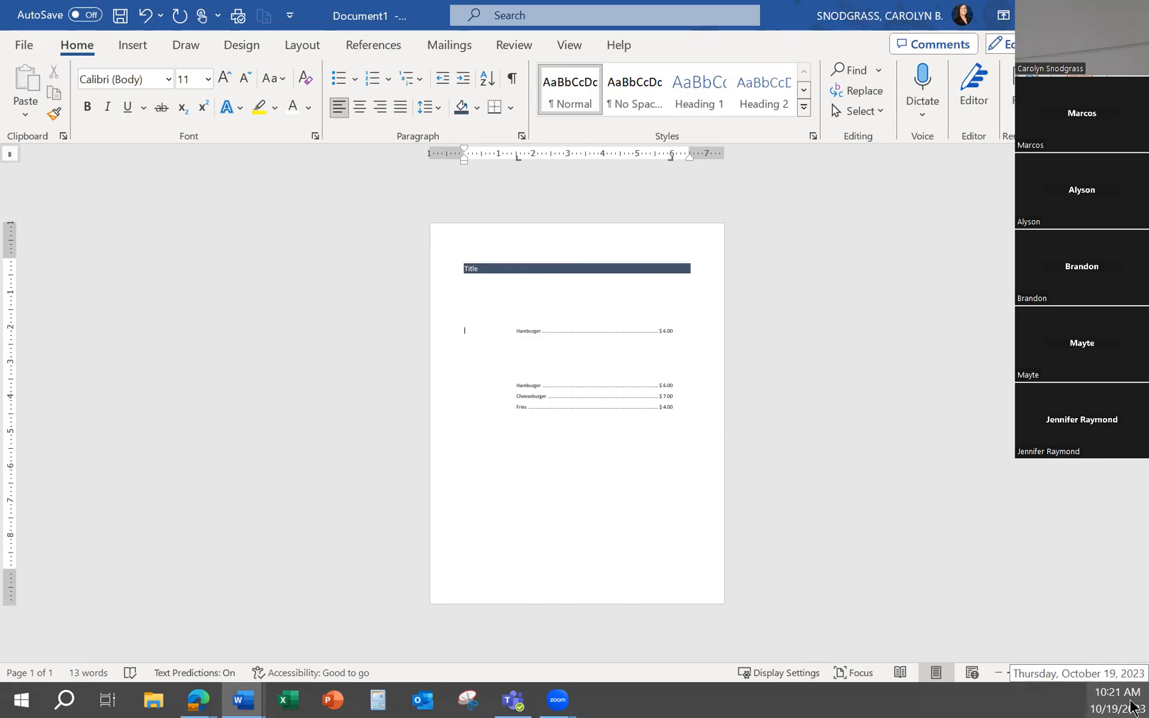
key(ctrl+z)
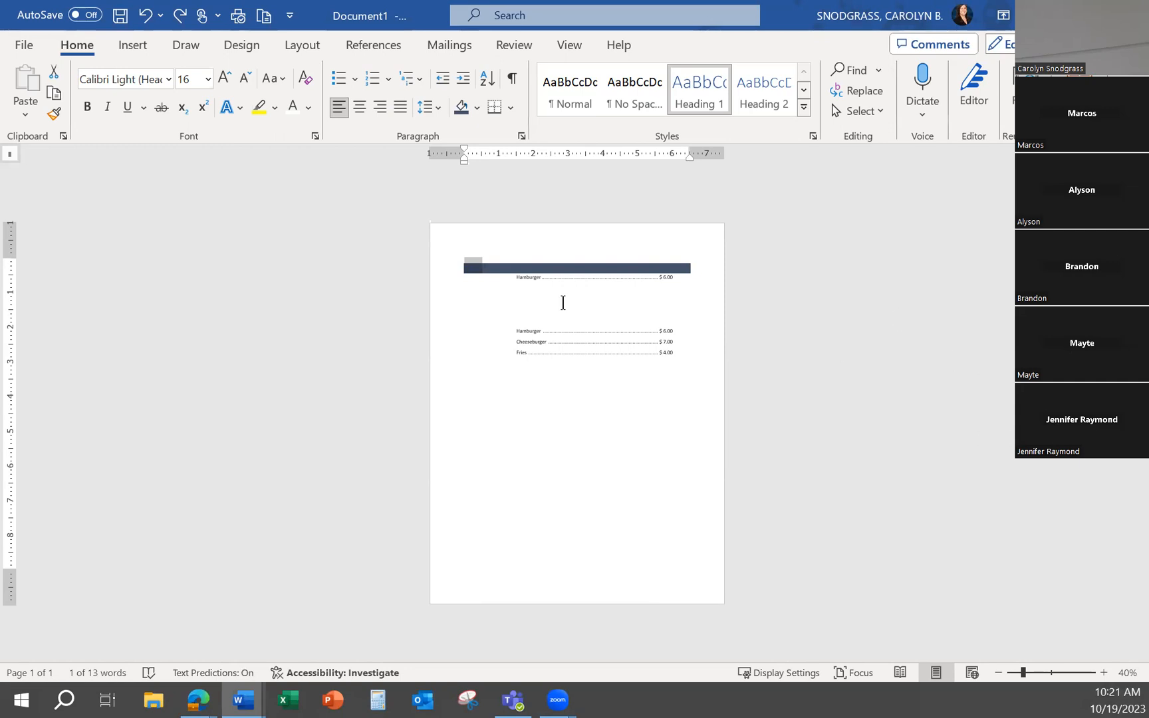
Examine the vertical alignment choices in the Page Setup layout settings, and cancel the dialog
click(296, 46)
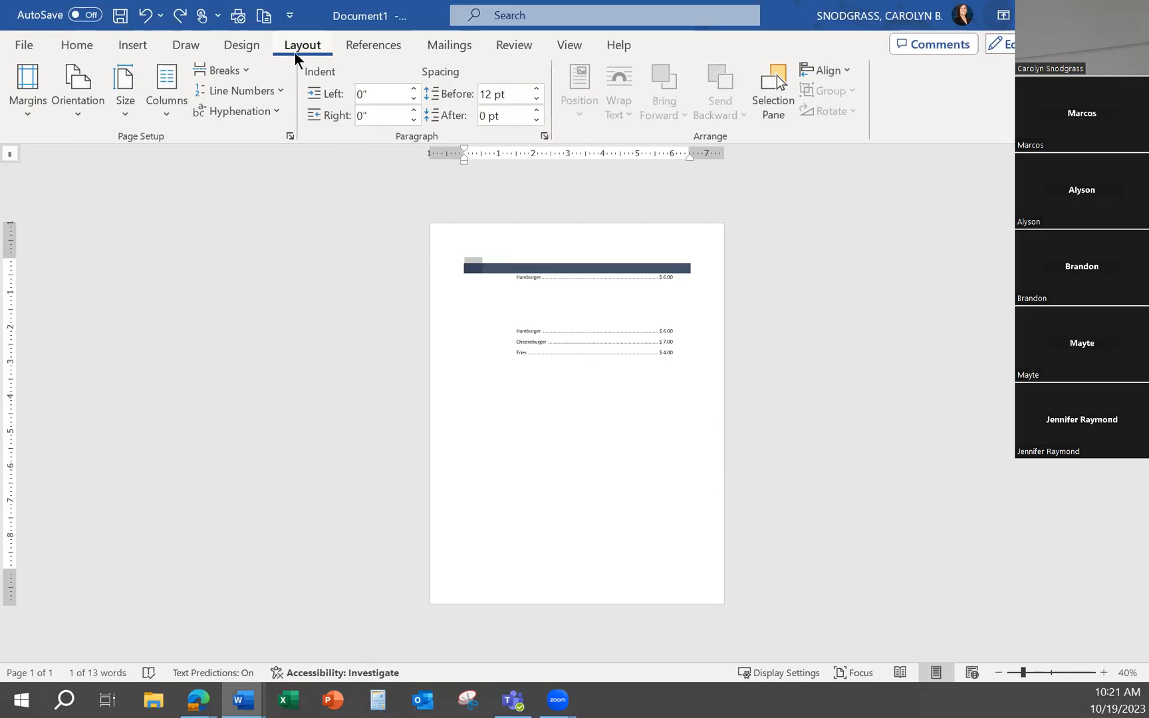
click(290, 137)
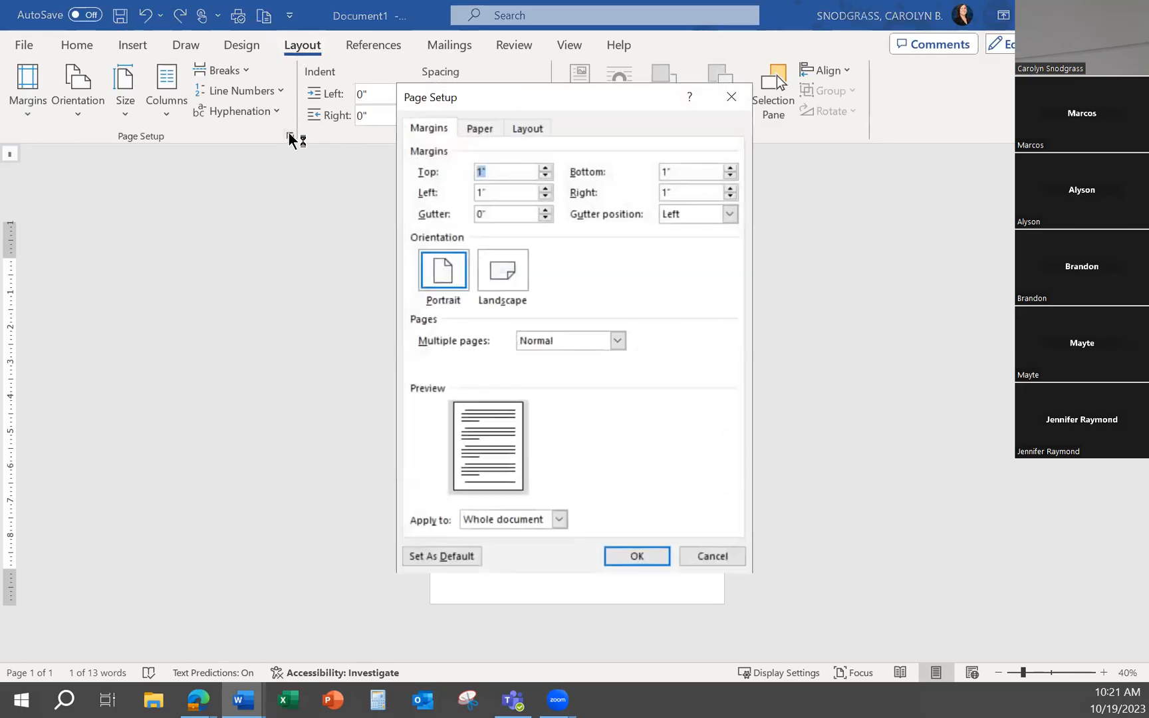
click(529, 130)
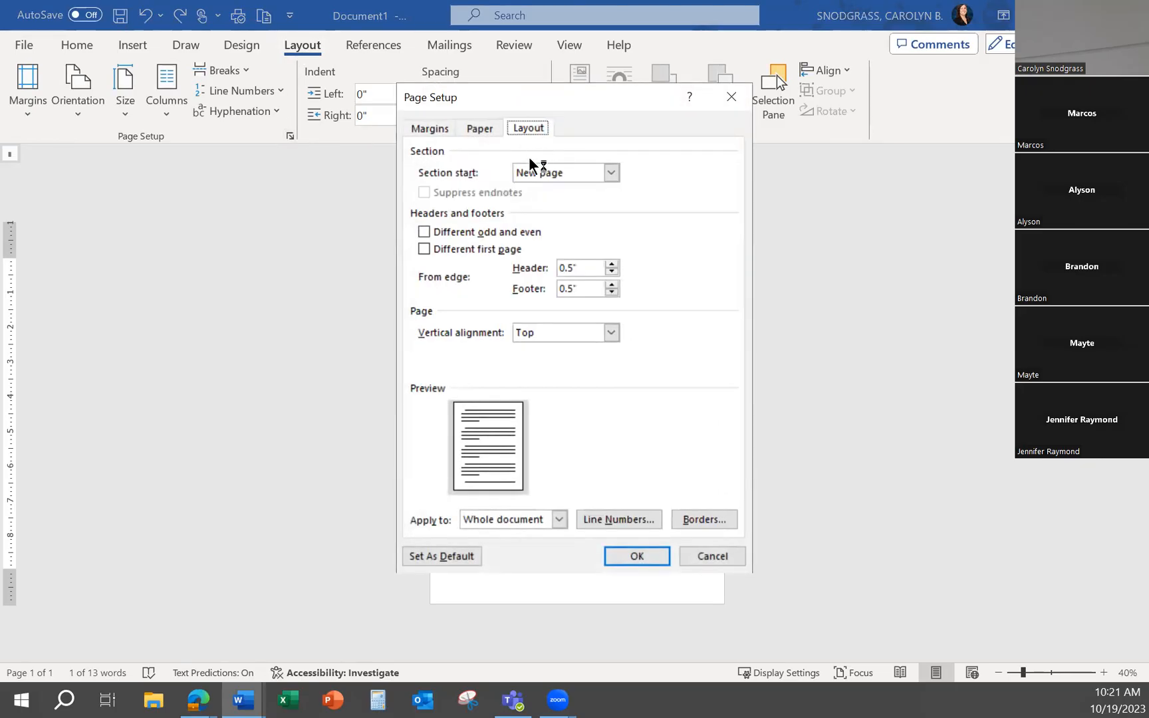
click(609, 334)
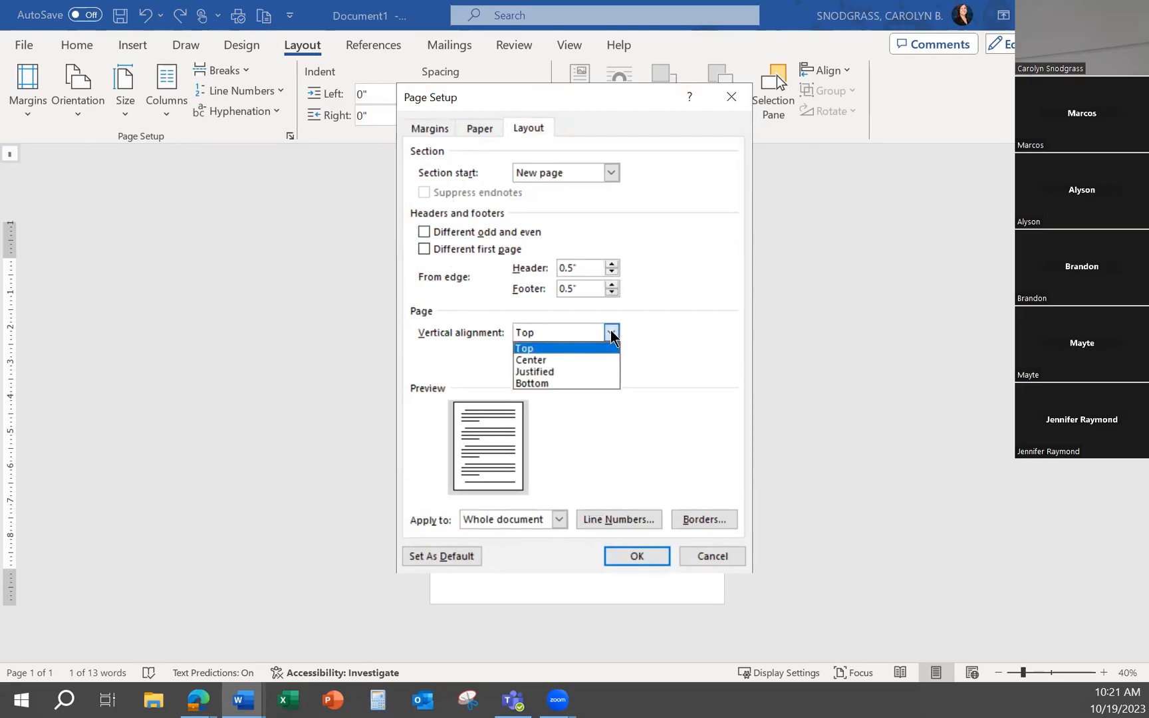
click(695, 557)
click(695, 557)
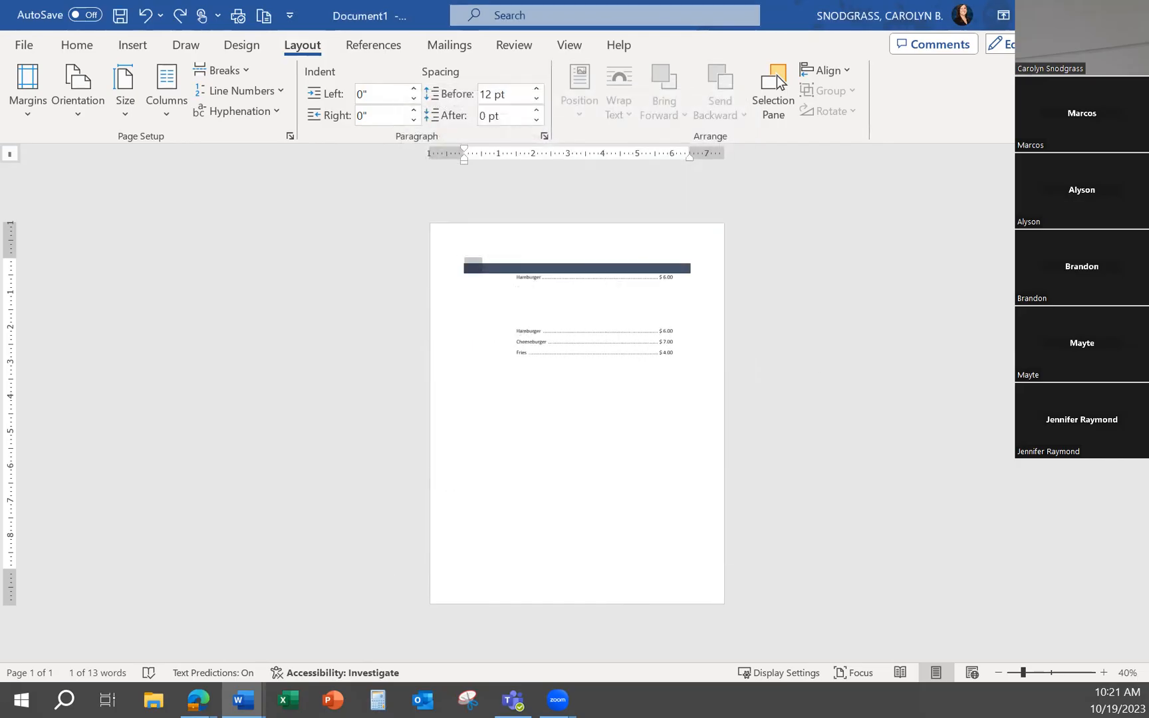
Try to close the document, dismiss the save prompt, and minimize Word to return to the browser
click(1132, 14)
click(759, 213)
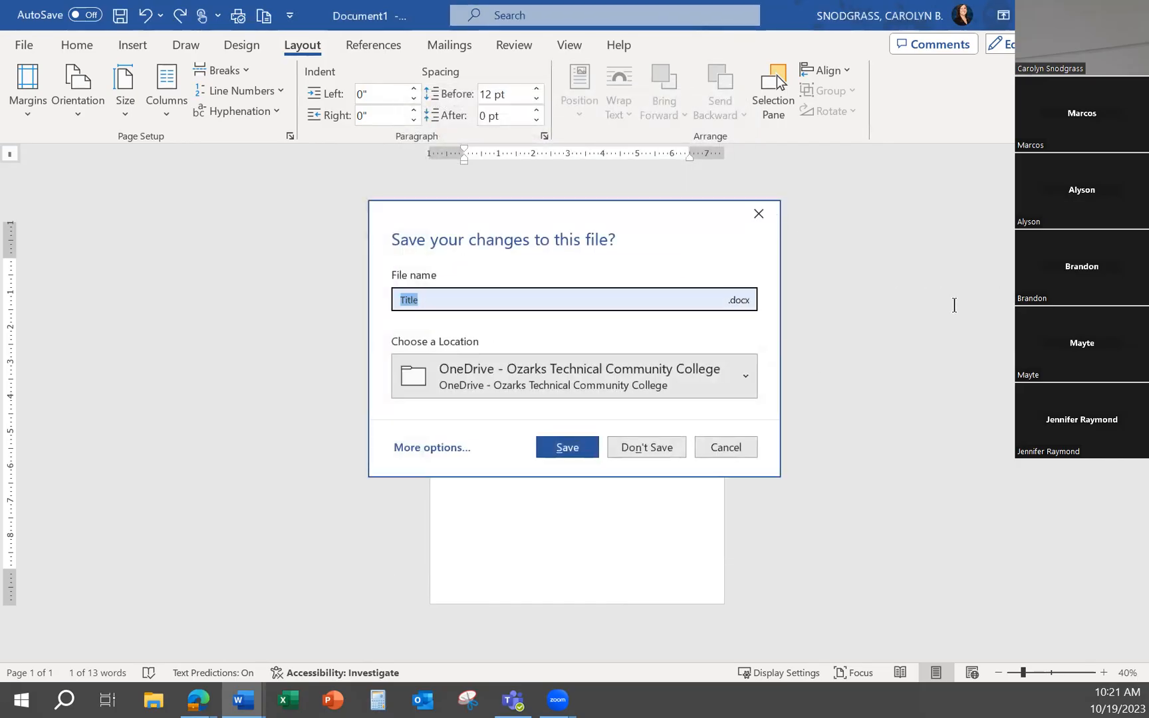
click(1046, 14)
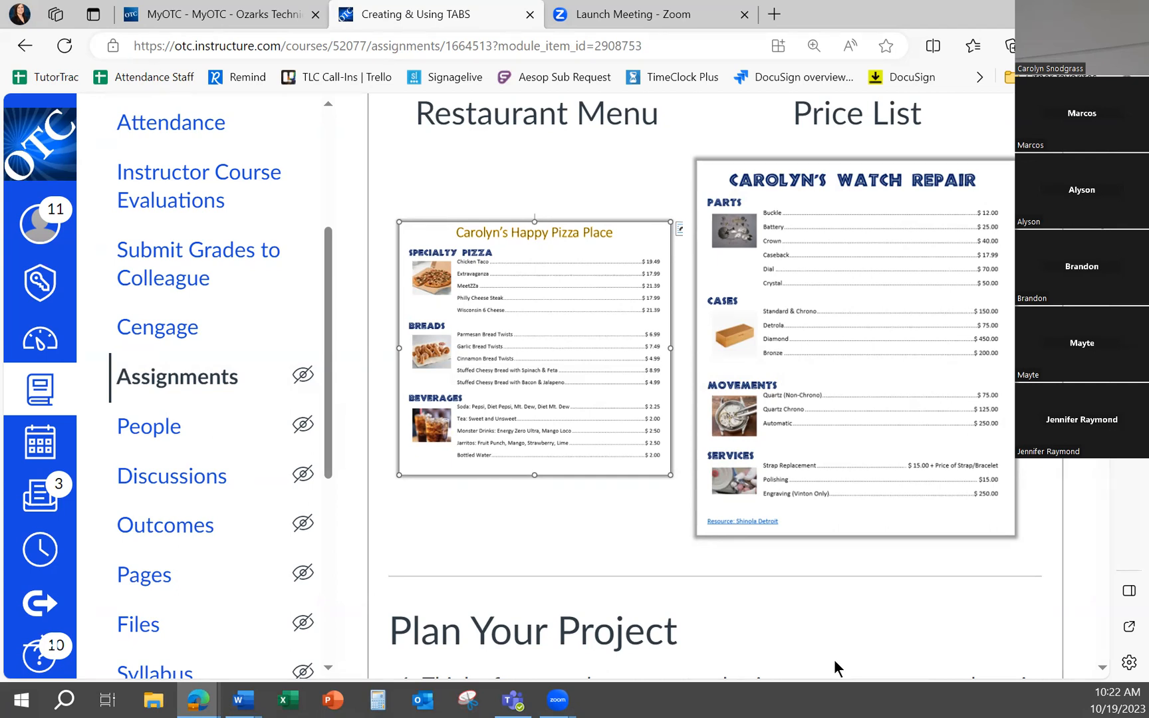
Switch back to the Document1 window in Word and place the cursor at the start of the second Hamburger entry
right_click(233, 693)
click(212, 702)
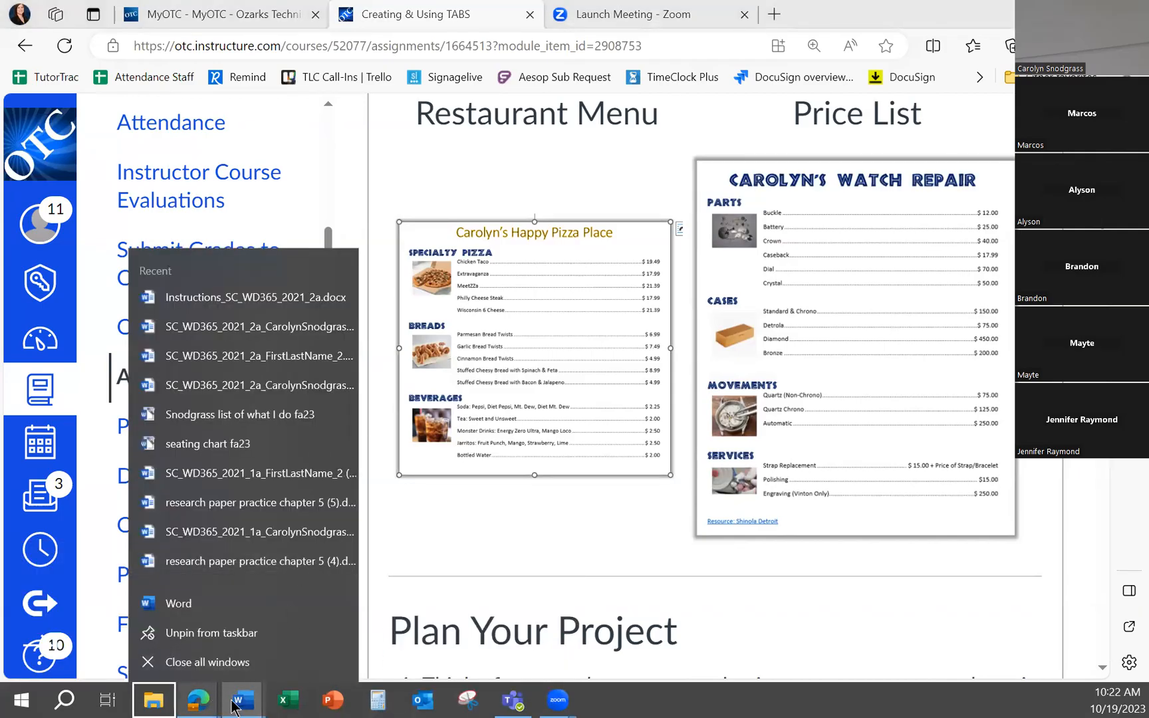
mouse_move(243, 698)
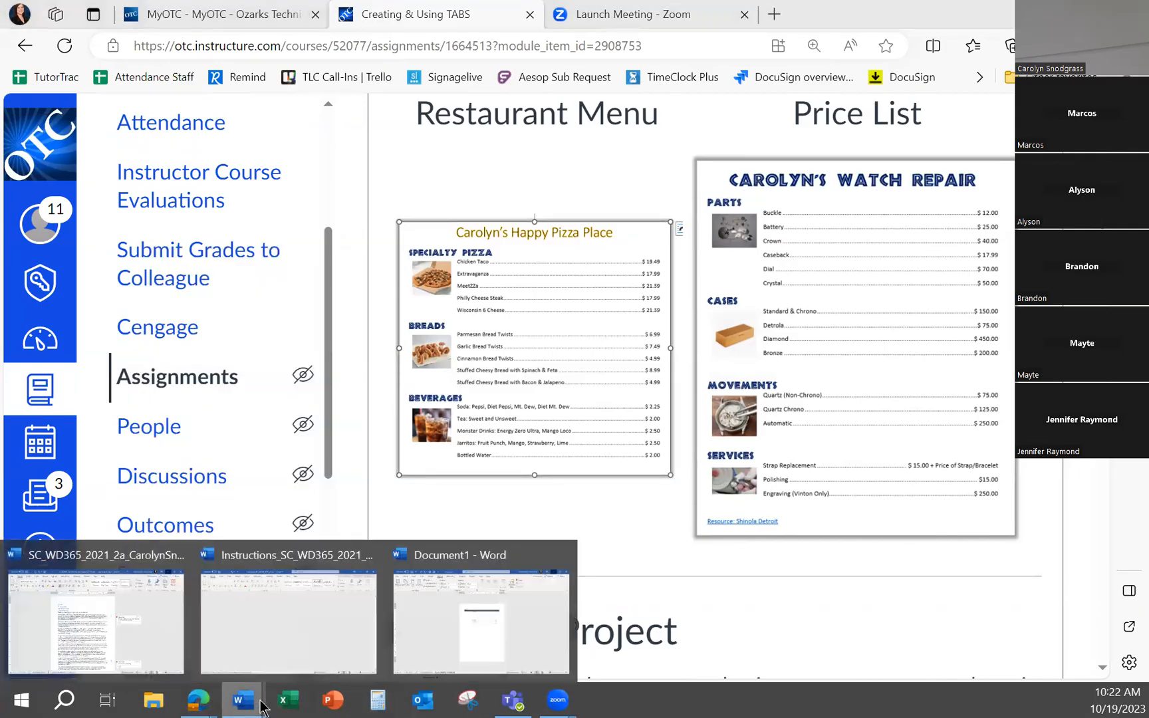
click(441, 646)
click(541, 393)
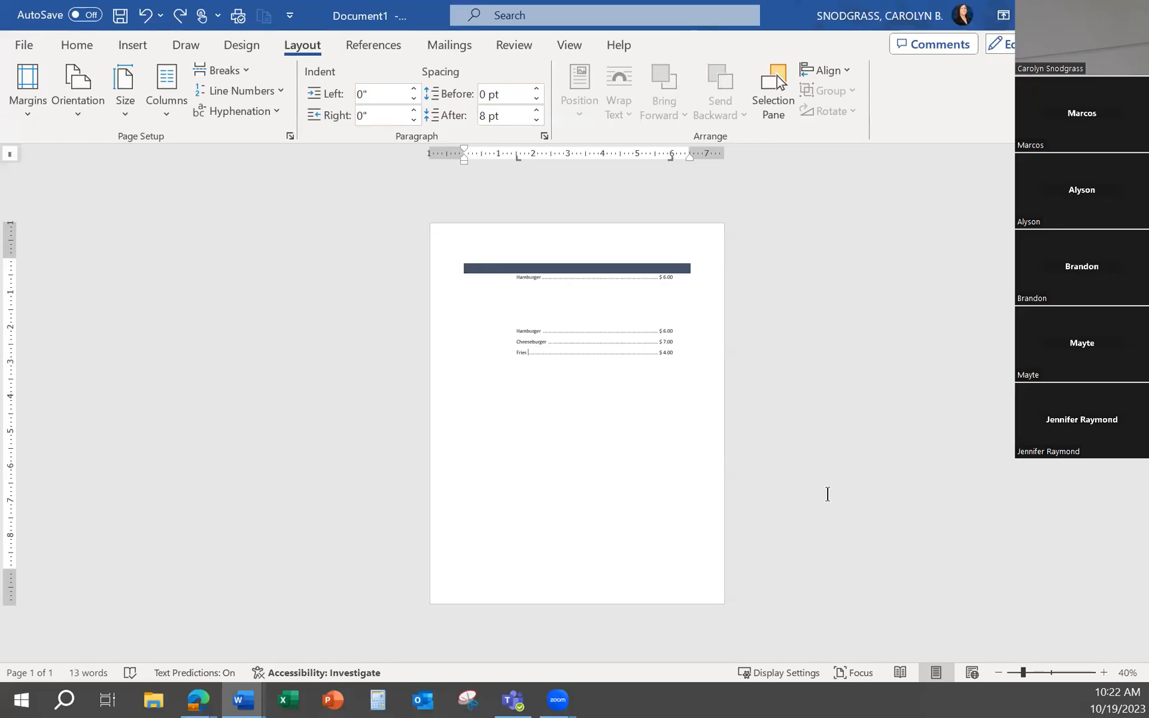
scroll(426, 429, up, 3)
scroll(425, 429, up, 3)
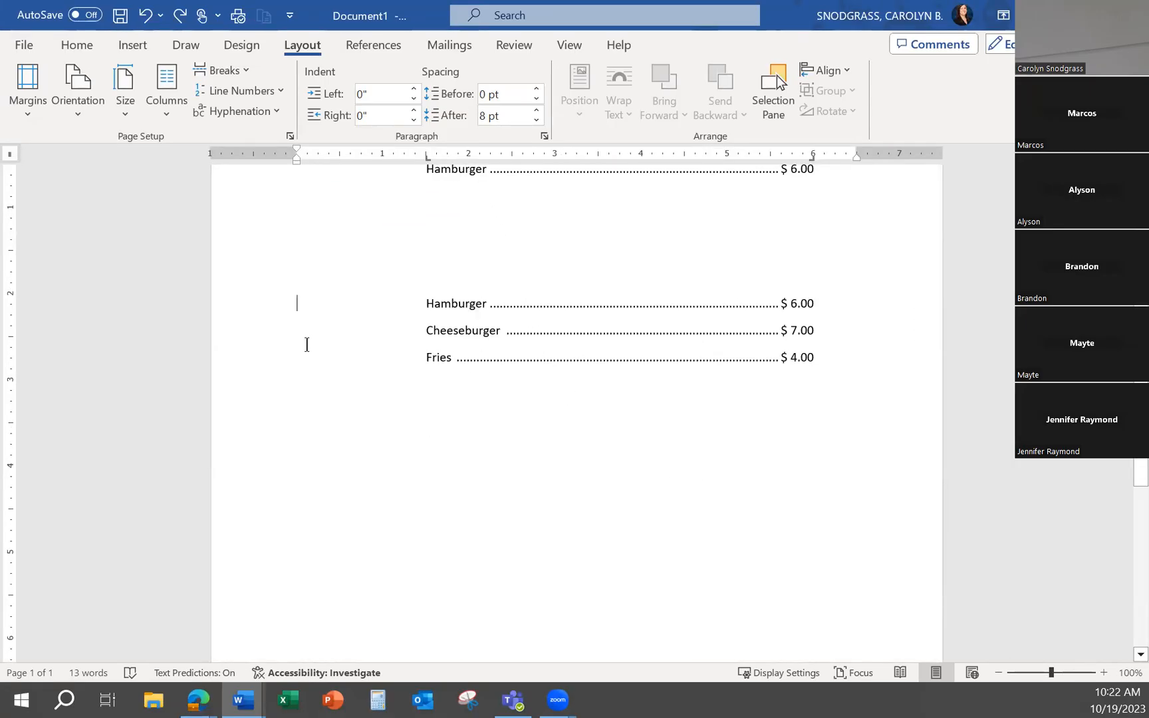
Insert the baguettes stock image before the second Hamburger entry and set its height to 1 inch
click(122, 39)
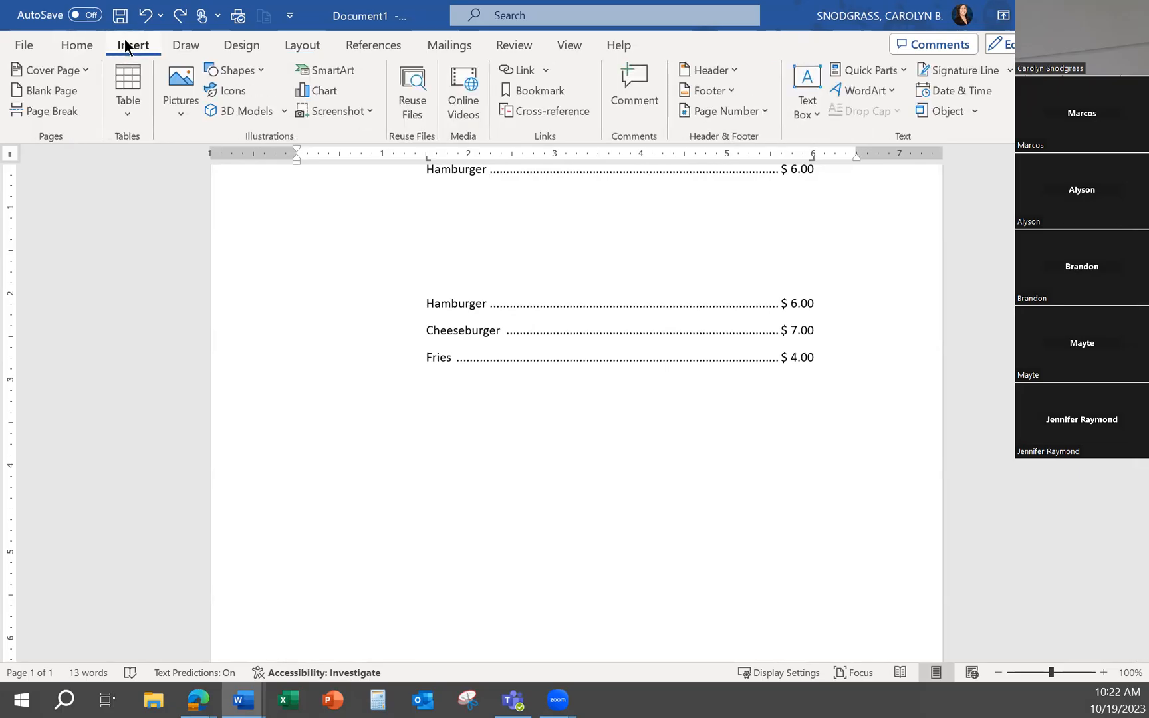
click(176, 103)
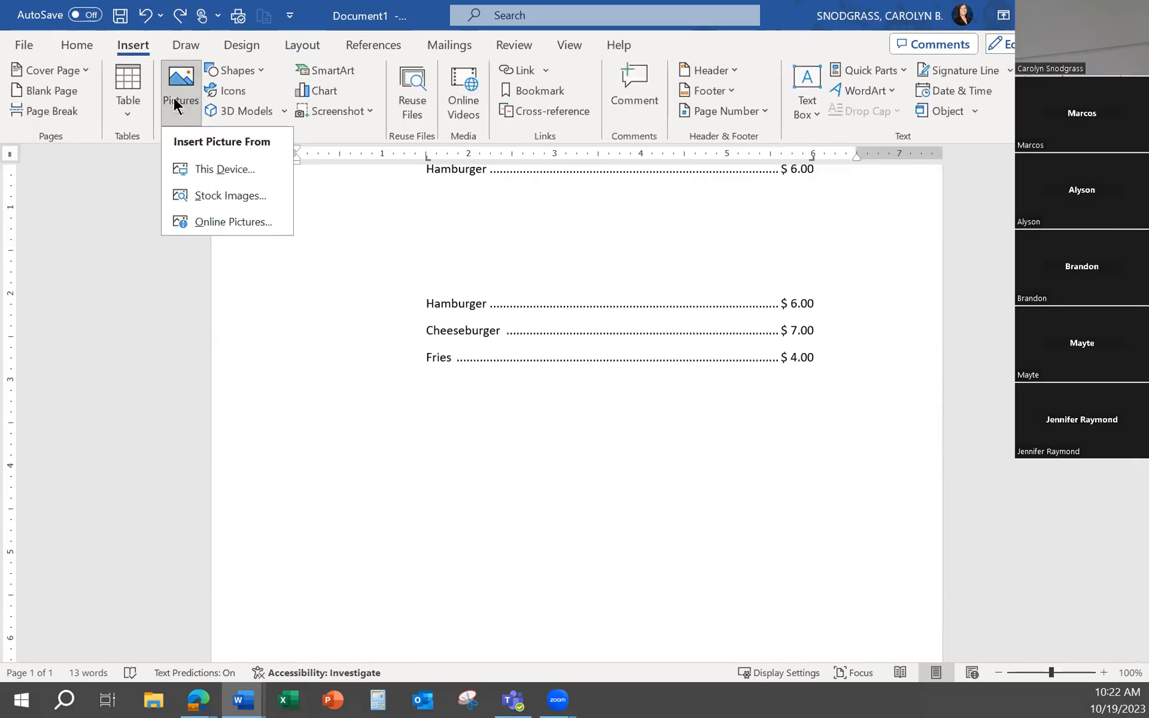
click(203, 195)
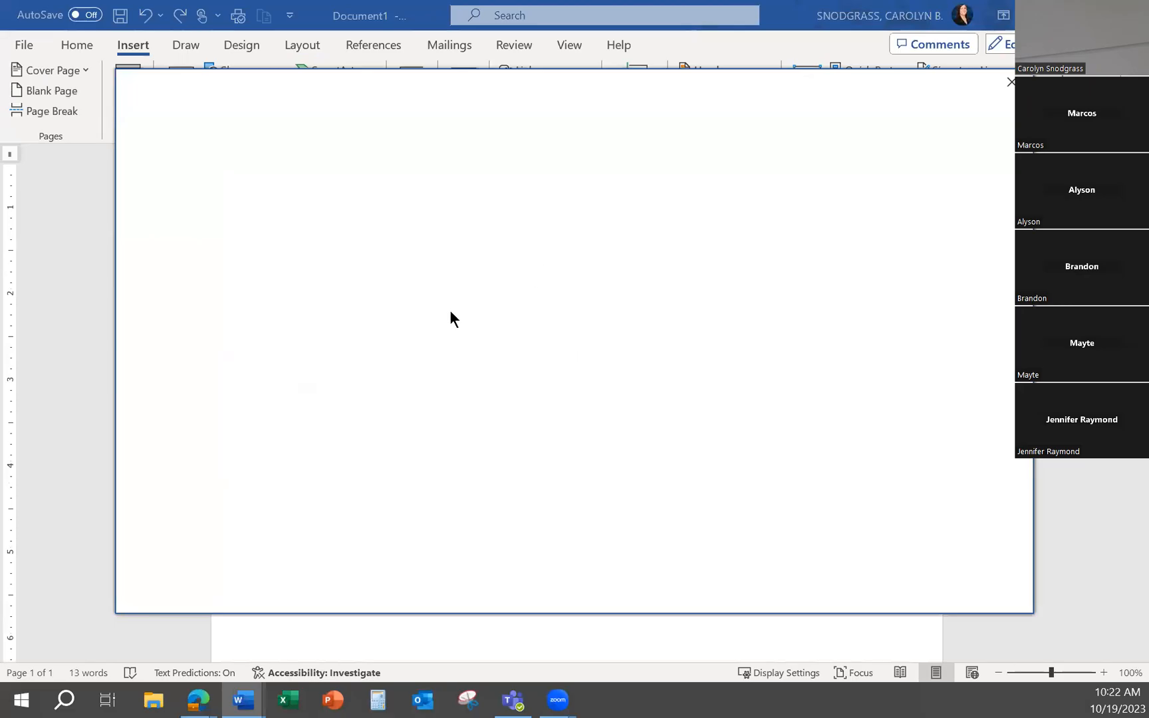
click(299, 336)
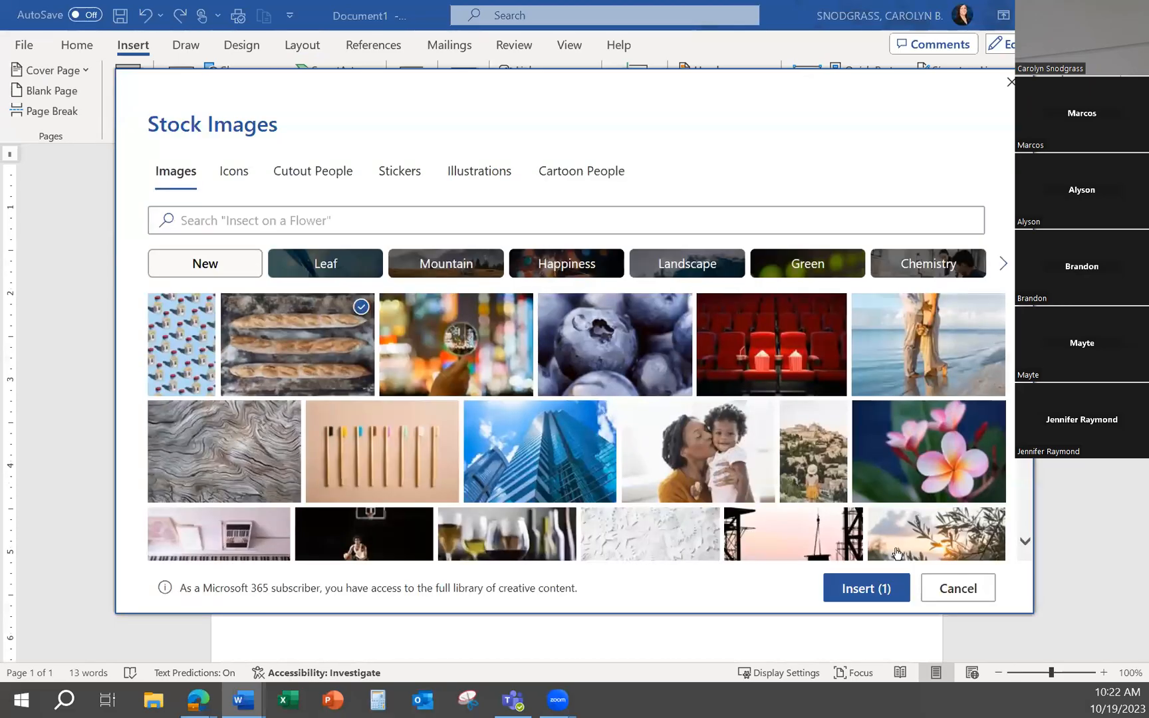
click(881, 587)
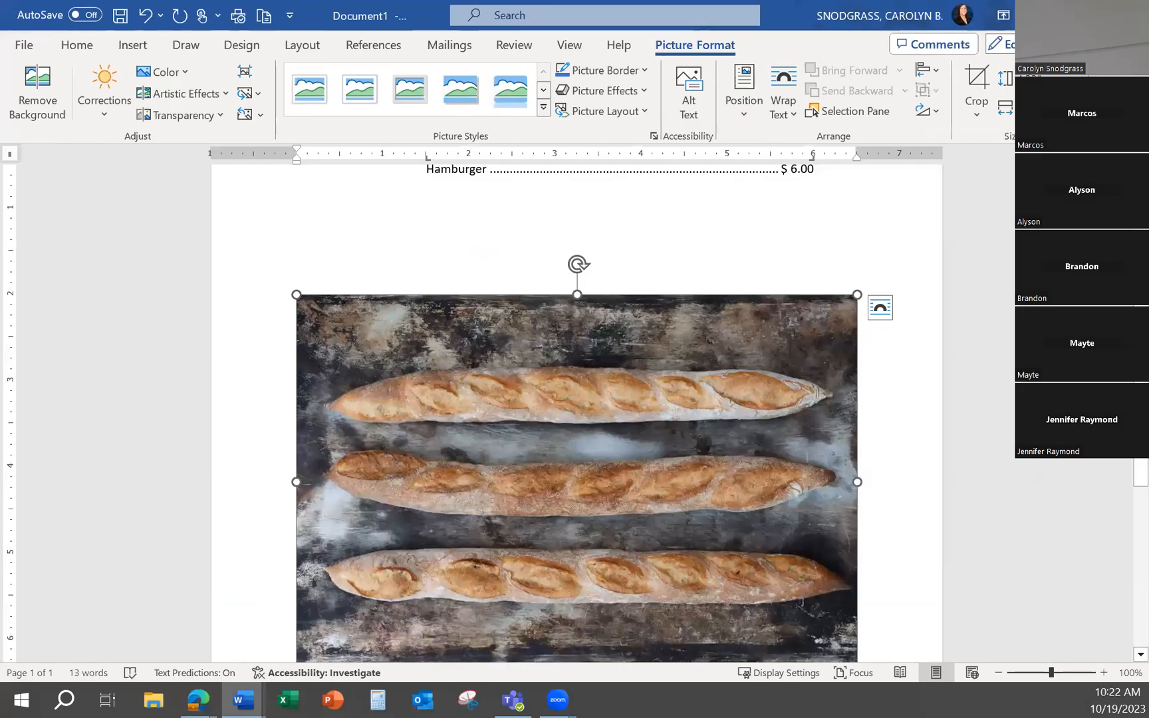
text(1)
key(Return)
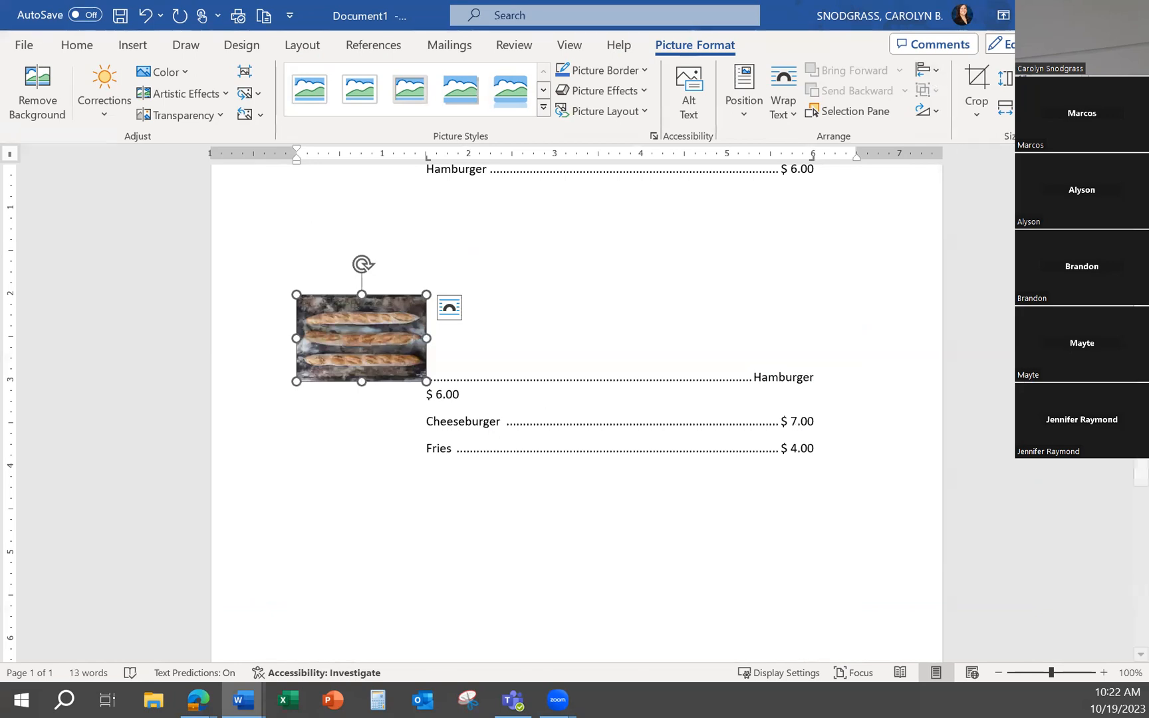
Insert the blueberries stock image at the Cheeseburger entry and set its height to 1 inch
click(353, 427)
click(131, 46)
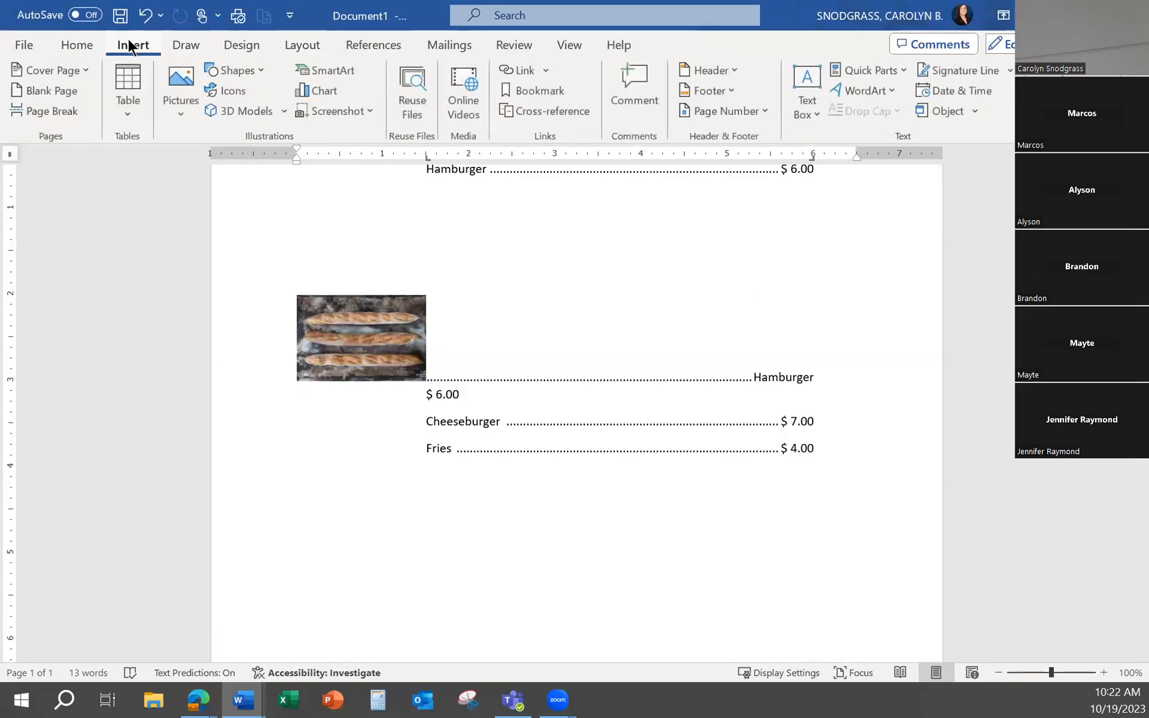
click(194, 81)
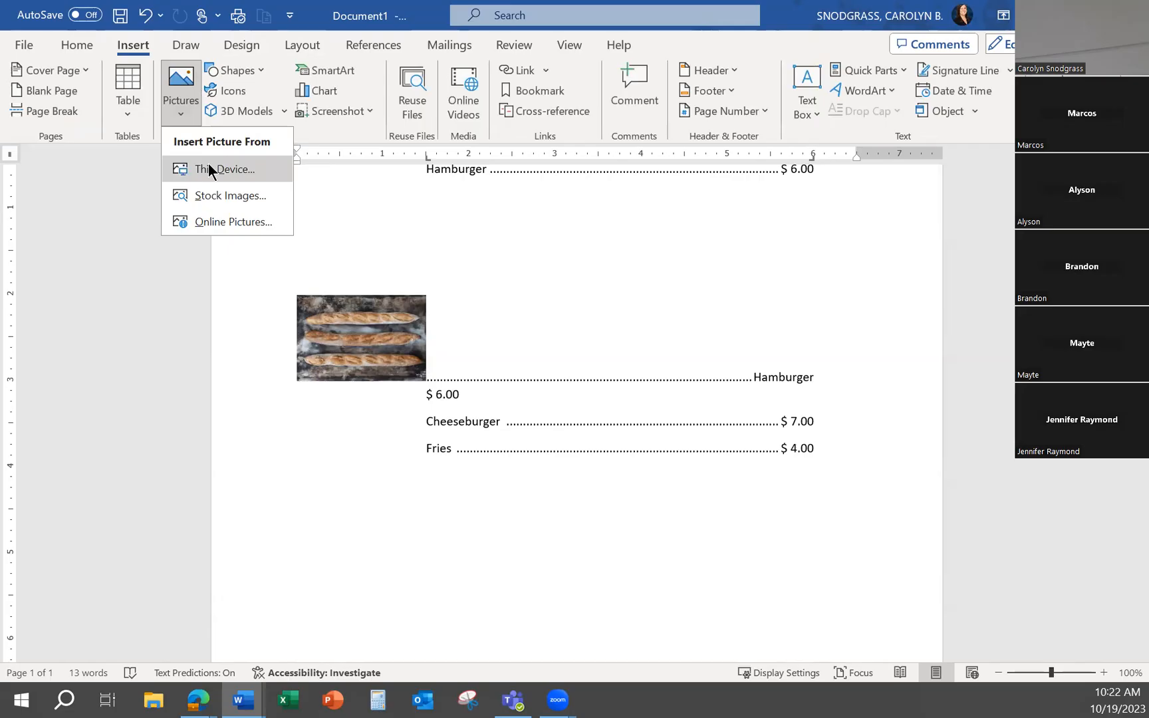
click(213, 194)
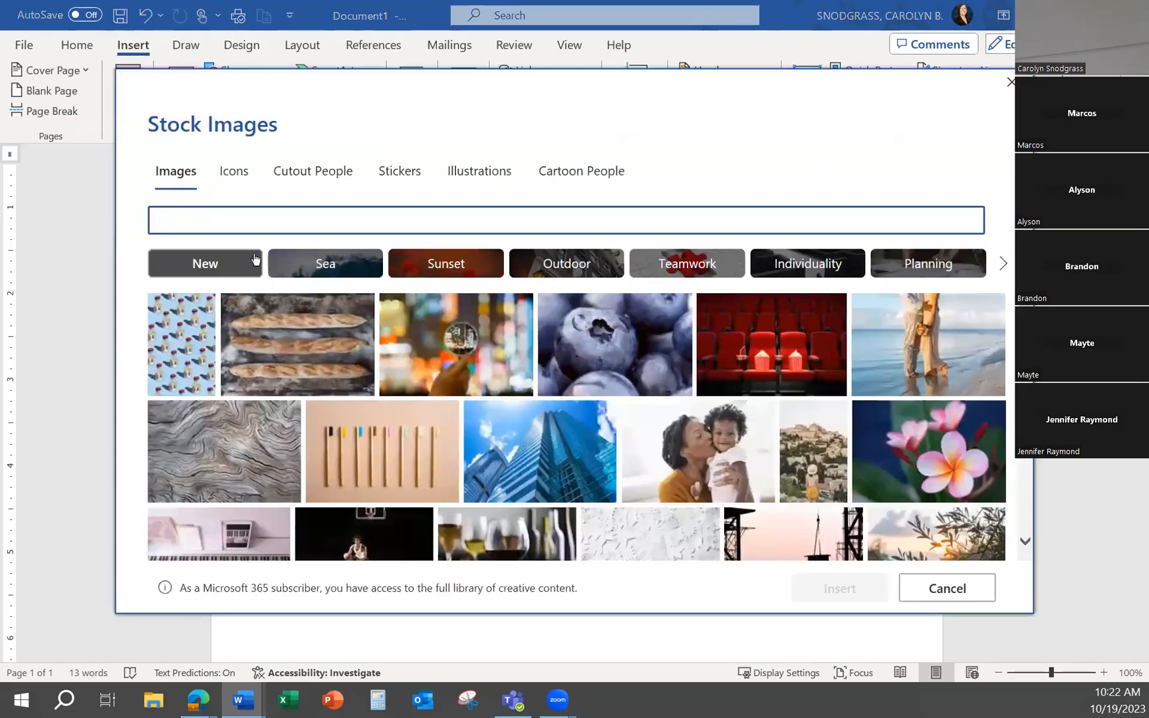
click(628, 360)
click(844, 588)
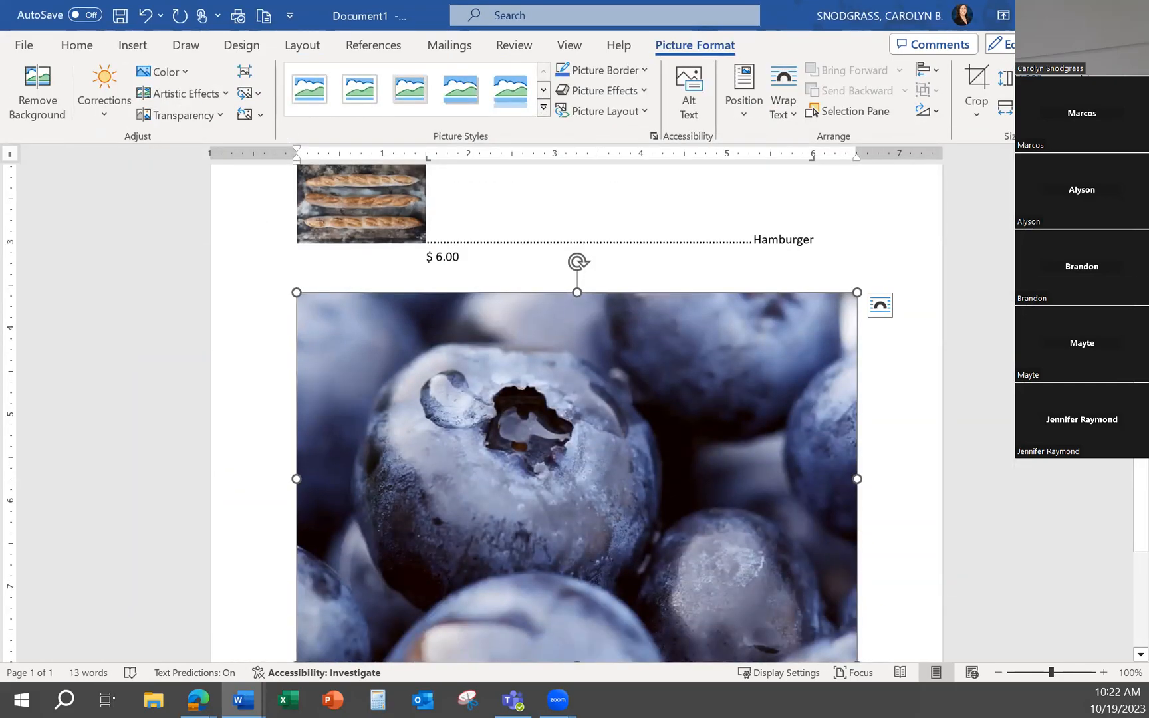
text(1)
key(Return)
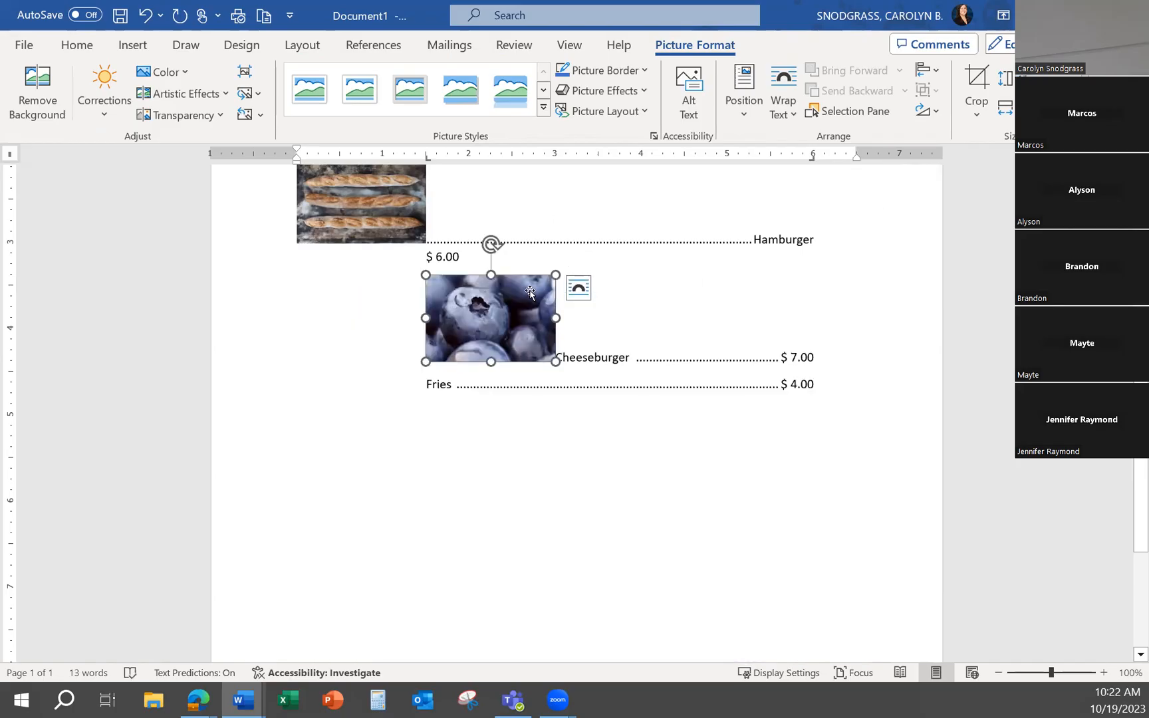
Set the blueberries picture's text wrapping to In Front of Text and move it down and to the left over the Fries line
drag(512, 328, 551, 348)
scroll(574, 403, up, 2)
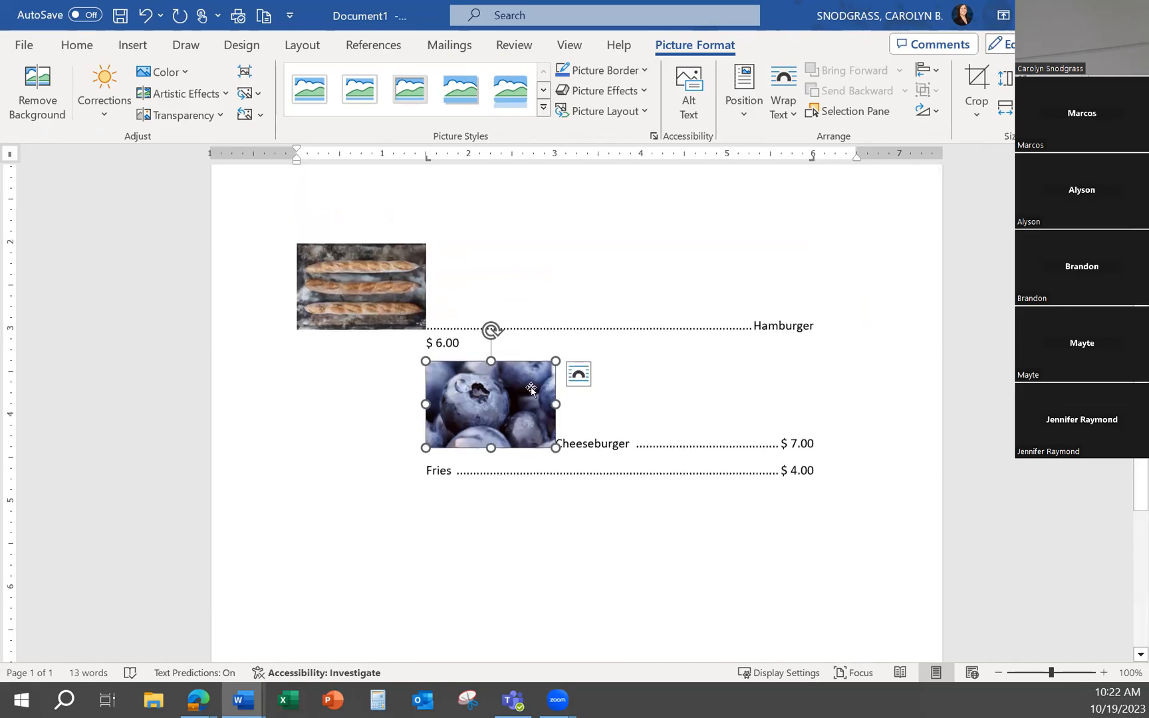
click(579, 374)
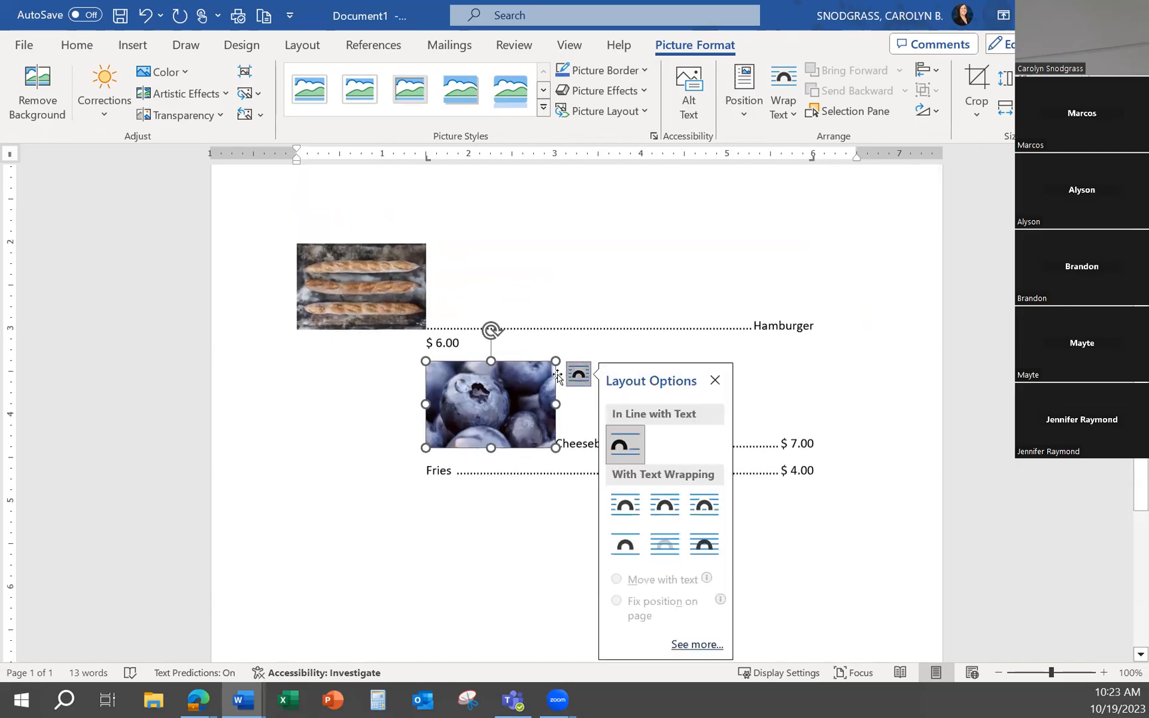
click(695, 555)
drag(491, 411, 421, 442)
Set the baguettes picture's text wrapping to In Front of Text
click(379, 287)
click(399, 293)
click(448, 258)
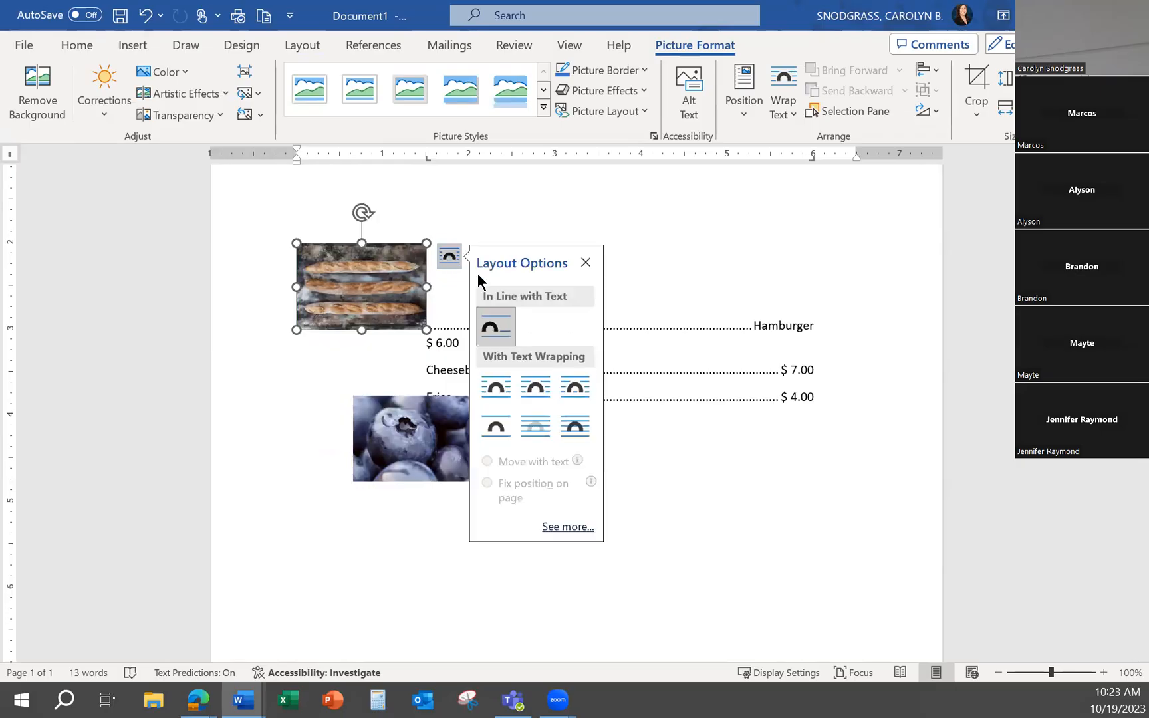
click(575, 427)
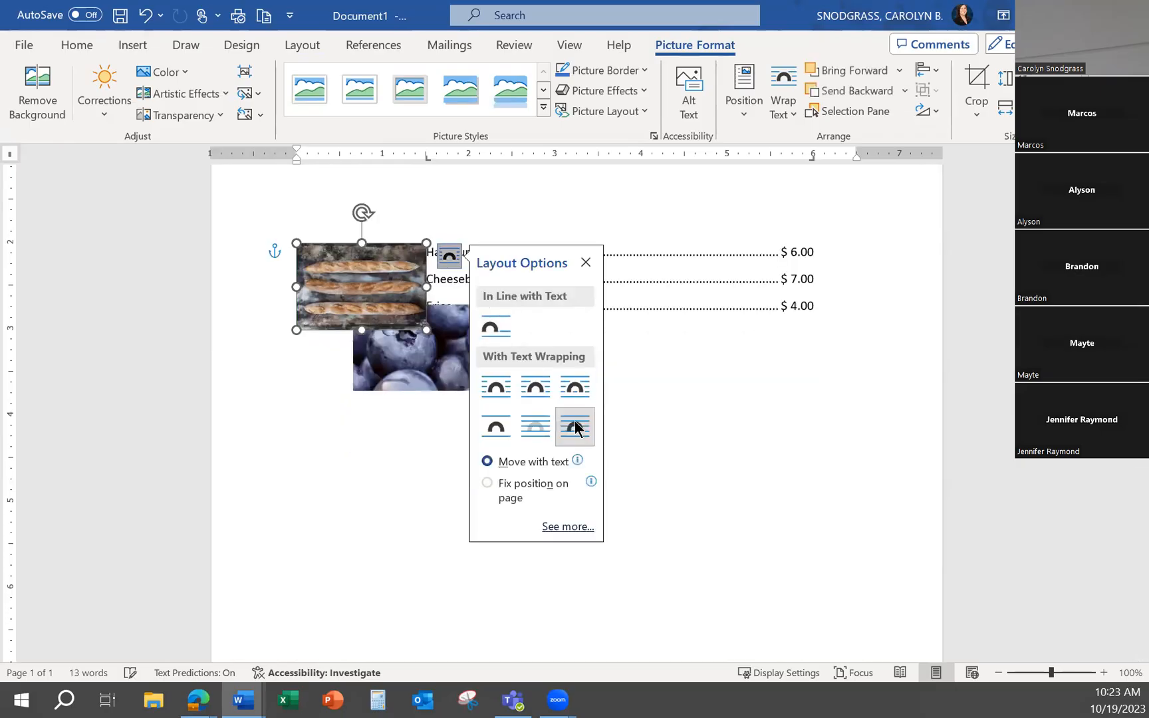
click(385, 572)
Move the baguettes picture up below the first Hamburger entry and the blueberries picture below the Cheeseburger line
drag(438, 408, 412, 441)
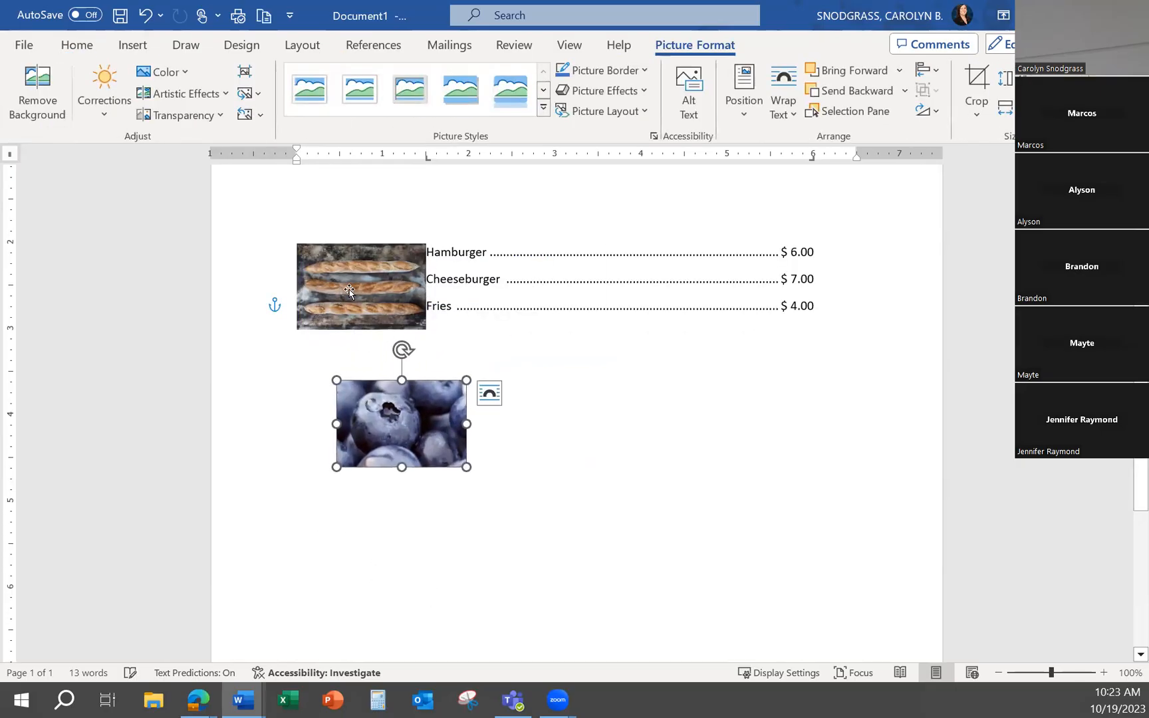
drag(387, 296, 359, 297)
scroll(436, 344, up, 4)
drag(322, 432, 334, 335)
drag(427, 600, 445, 511)
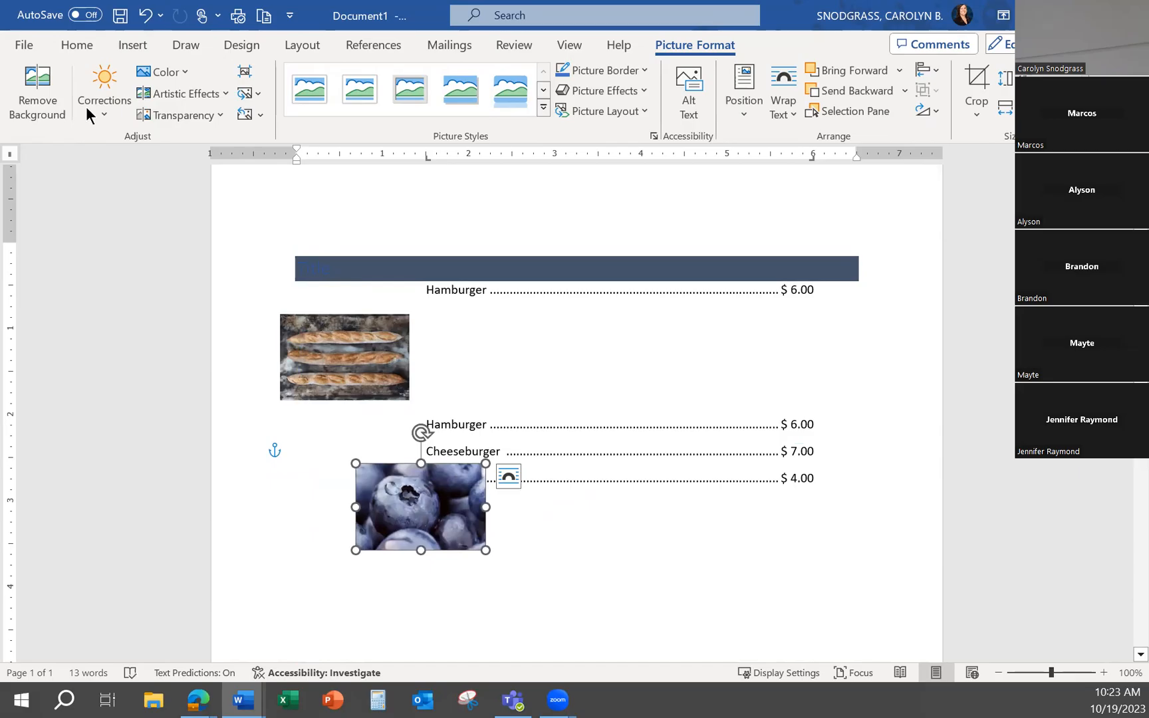
Insert the stock image of a man with a sleeping cat and set its height to 1 inch
click(125, 50)
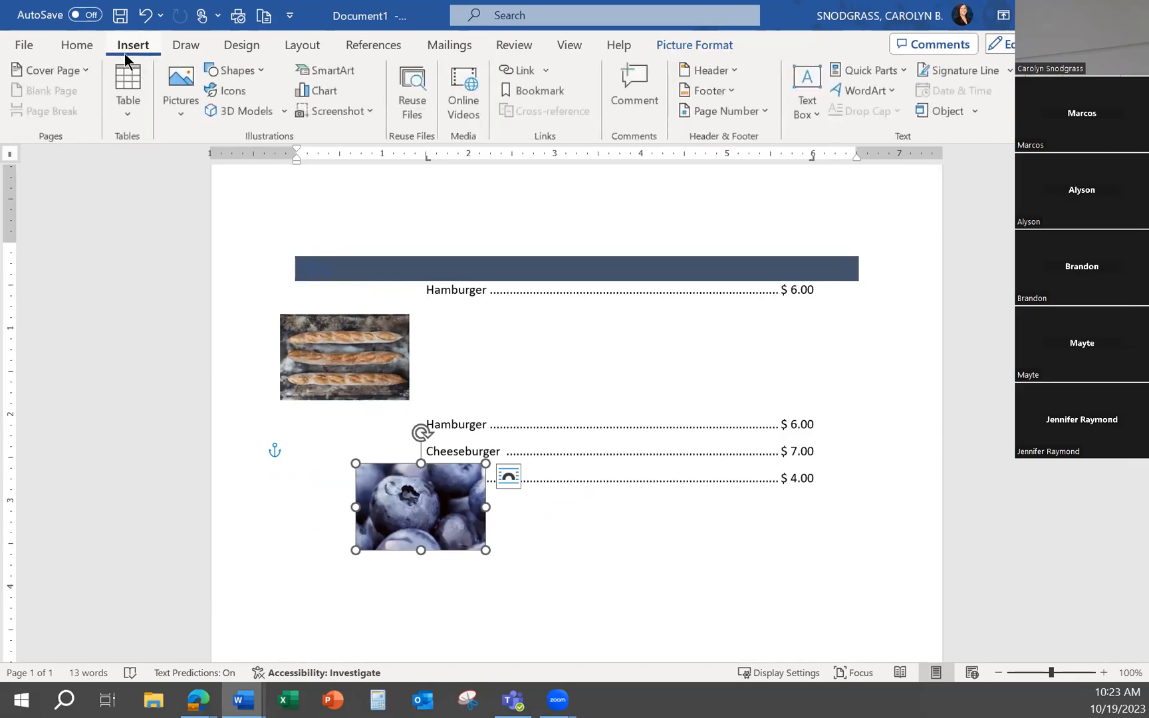
click(189, 89)
click(221, 197)
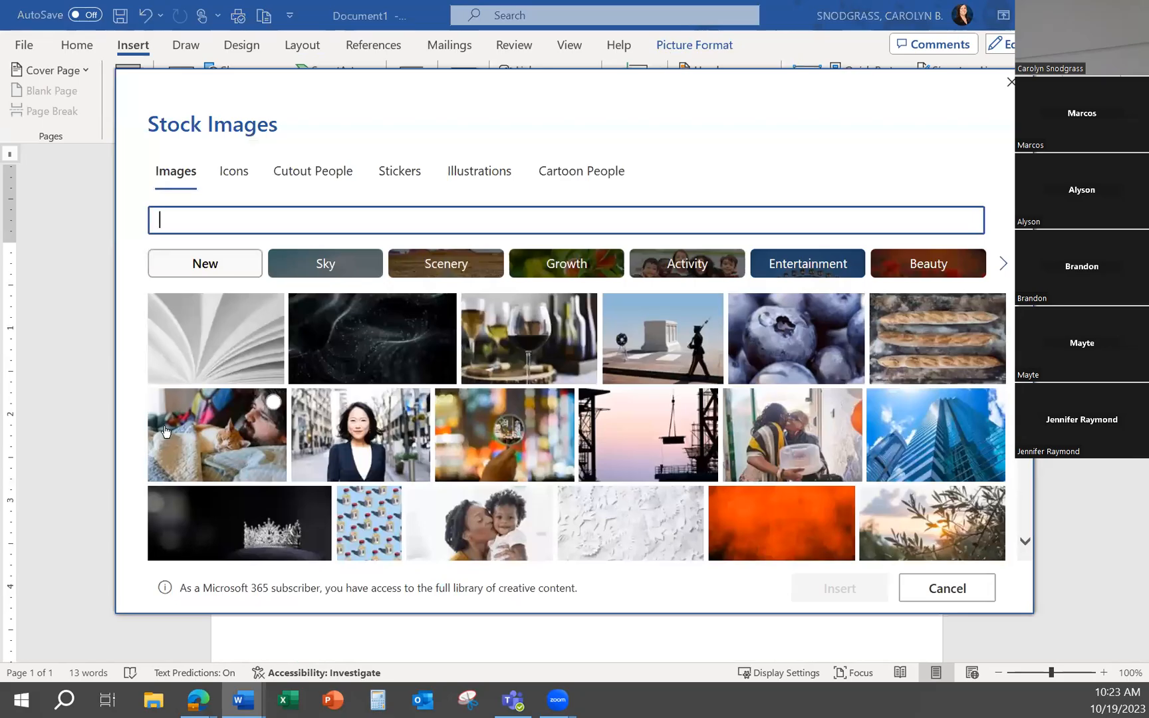
click(219, 432)
click(844, 585)
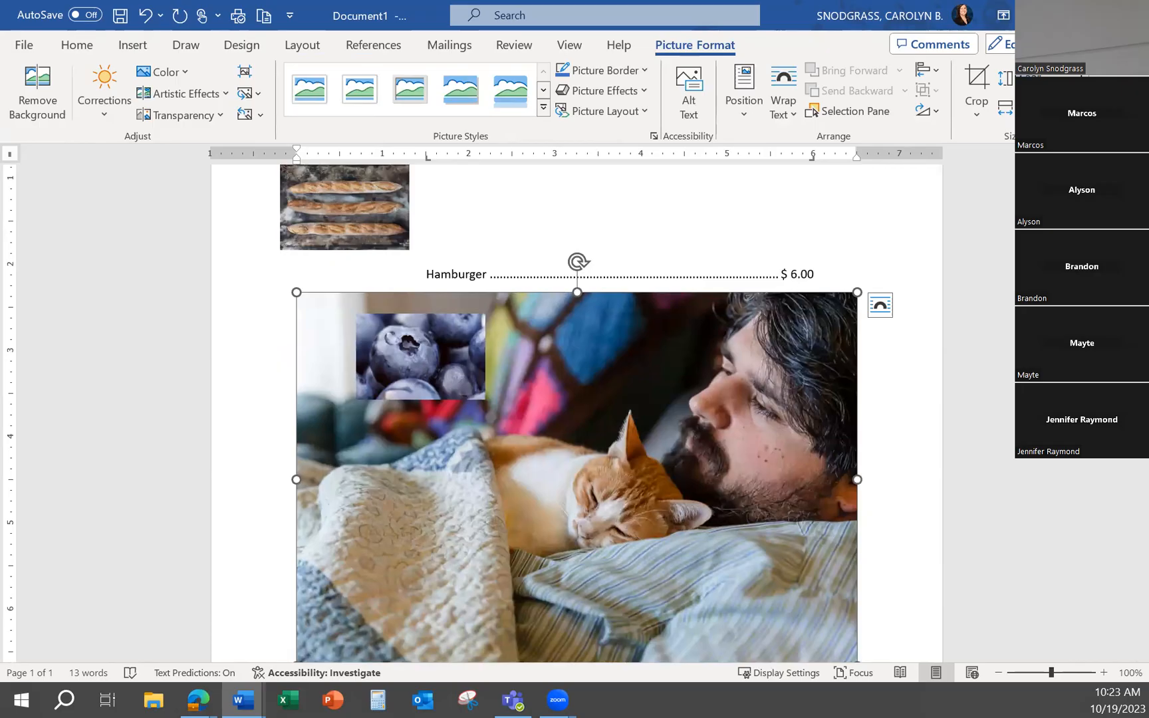
key(Return)
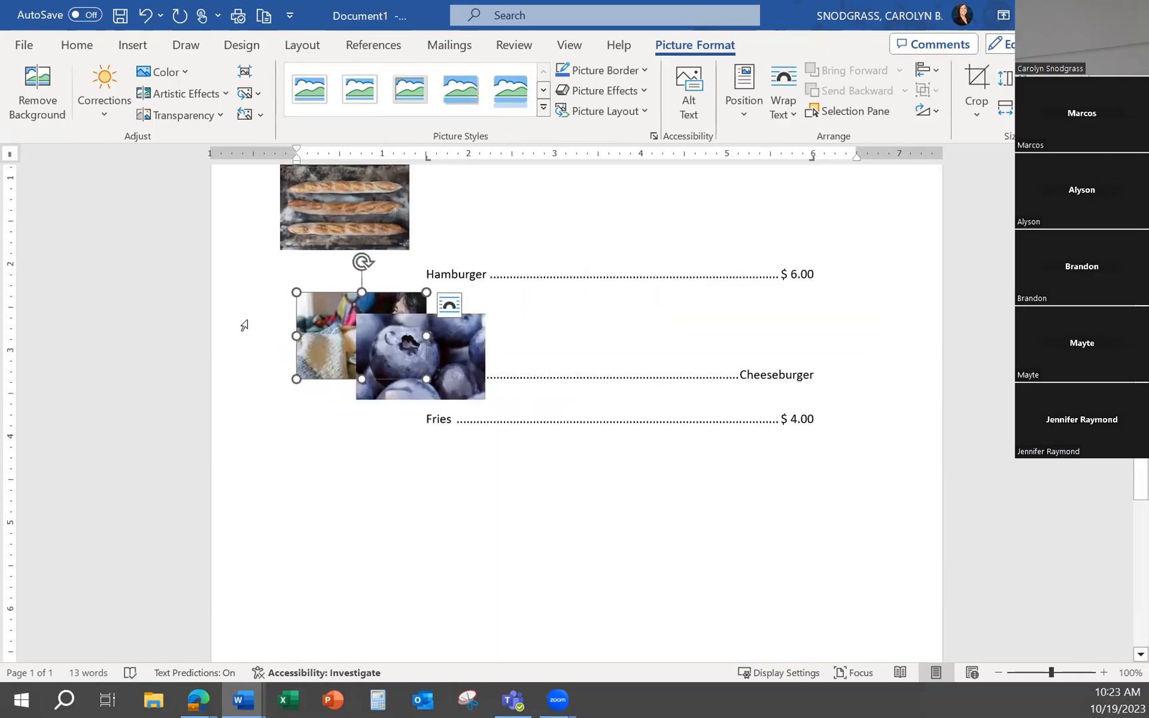
Float the cat picture in front of the text below the list, and move the blueberries picture to the left margin beside the Cheeseburger entry
drag(307, 328, 301, 419)
drag(317, 367, 325, 399)
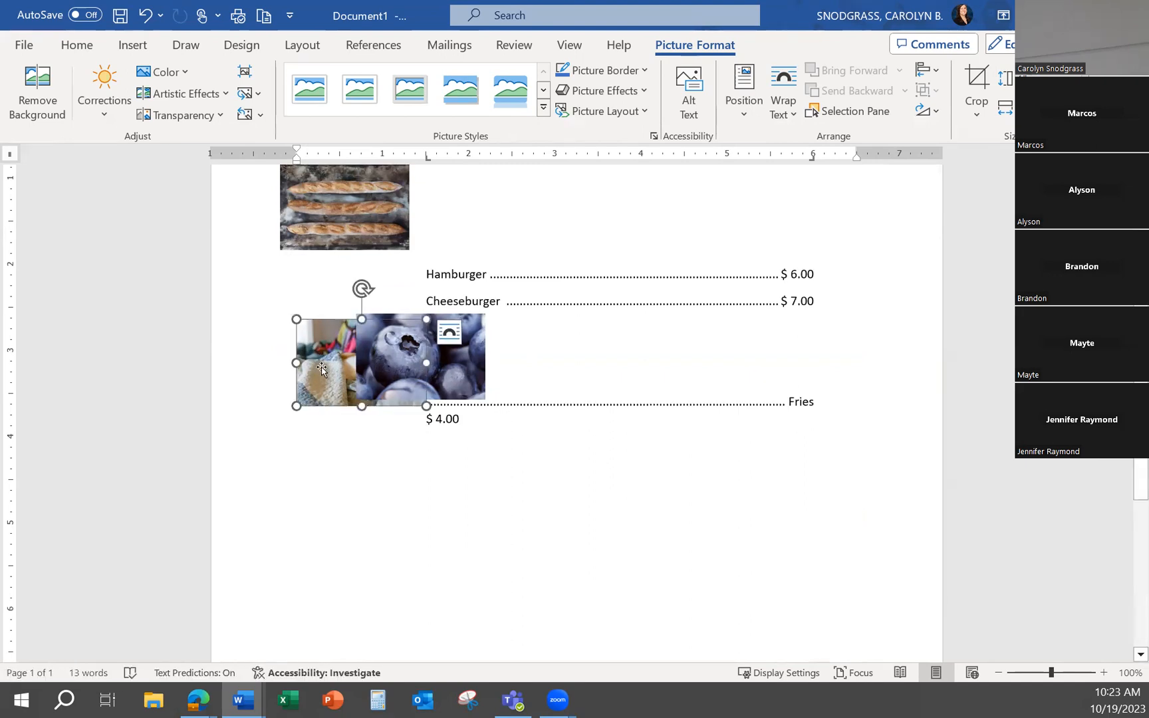
click(450, 331)
drag(317, 366, 329, 482)
scroll(692, 529, up, 2)
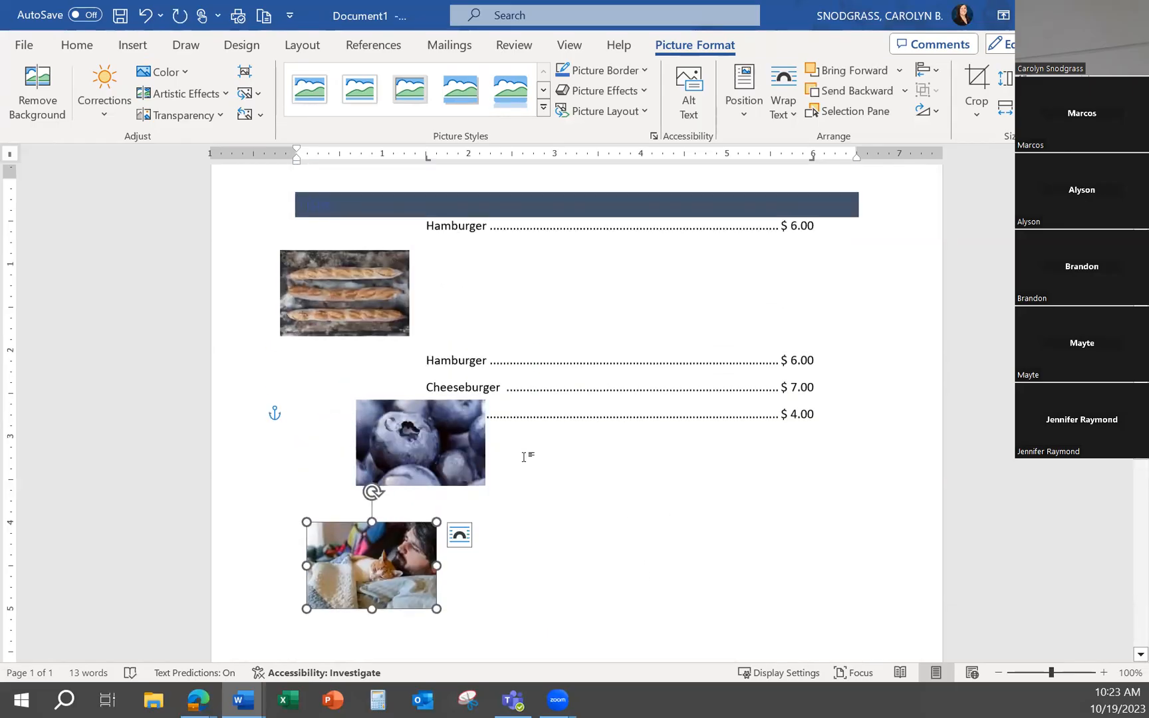
drag(442, 437, 388, 424)
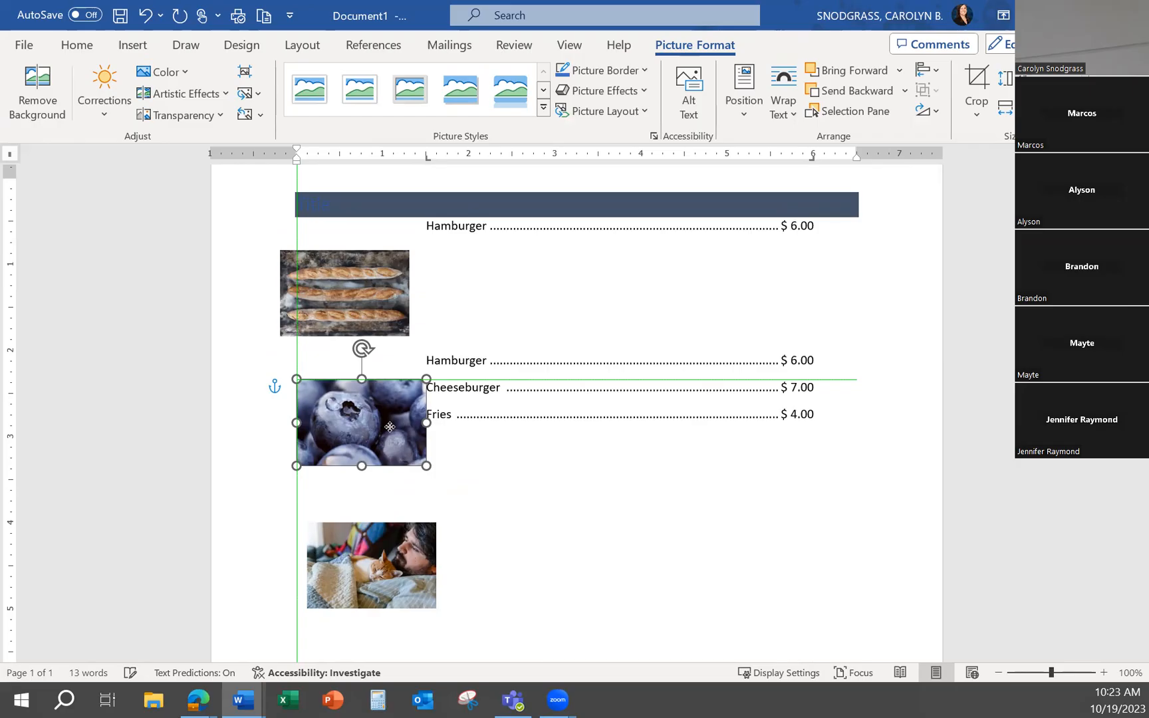
drag(389, 426, 389, 426)
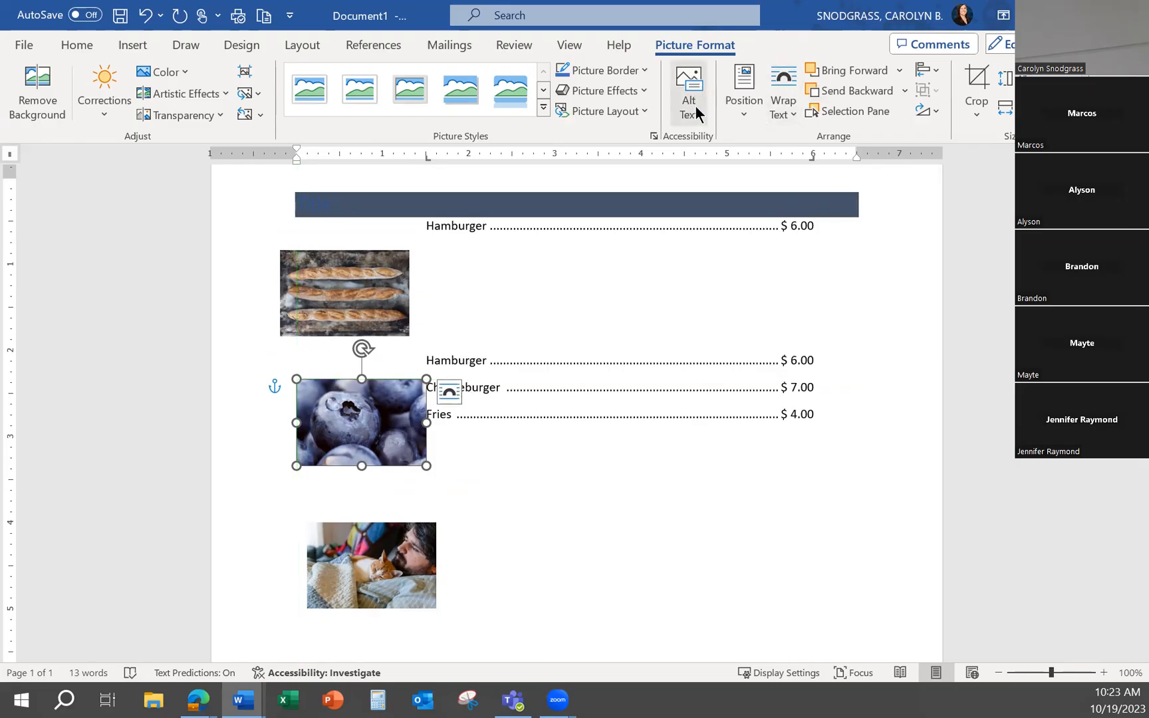
Select all three pictures, align them left, and distribute them vertically
click(391, 329)
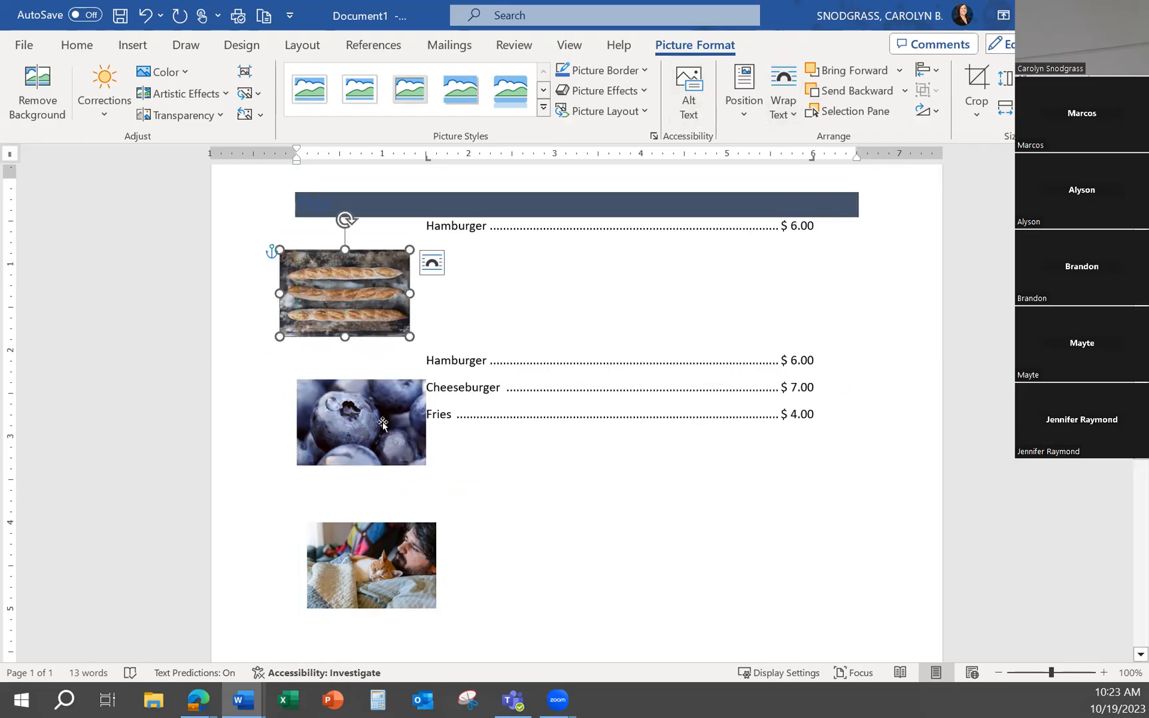
ctrl+click(382, 424)
ctrl+click(383, 540)
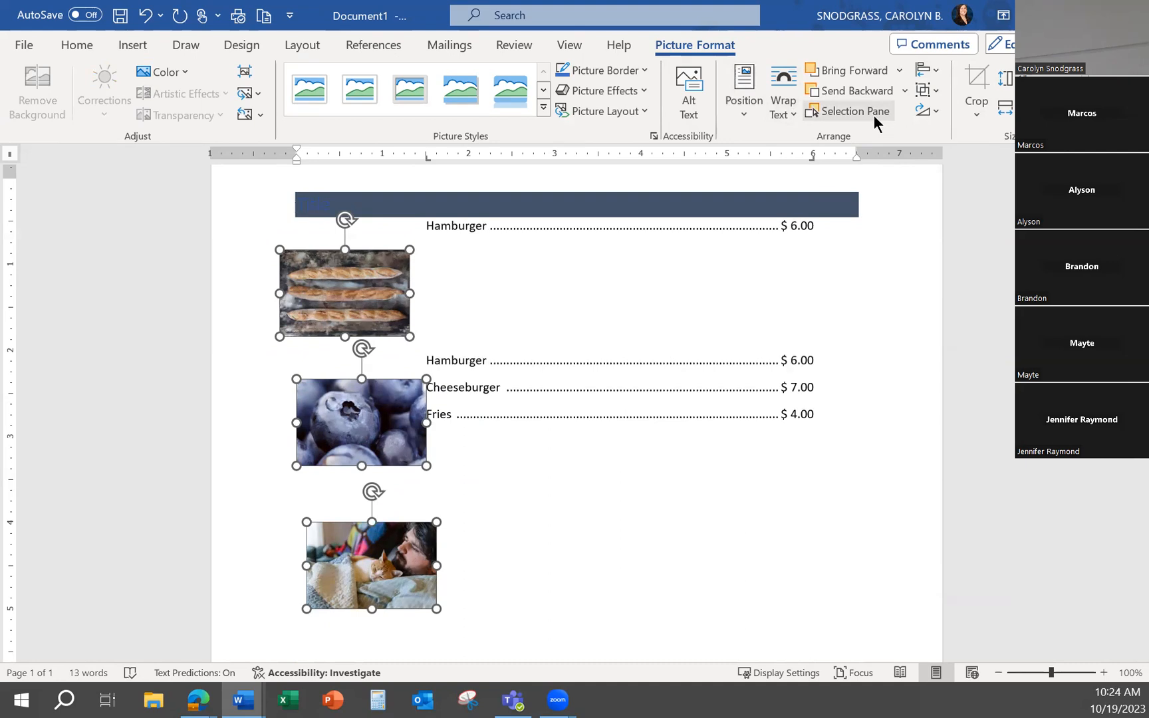
click(939, 71)
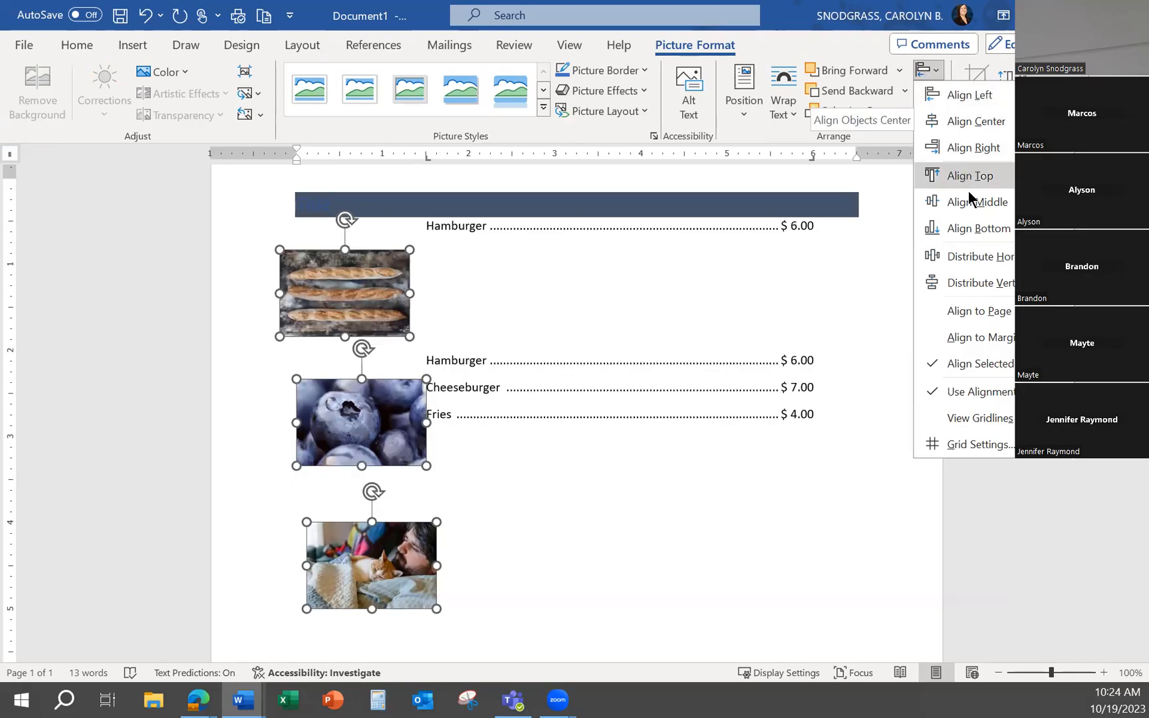
click(969, 94)
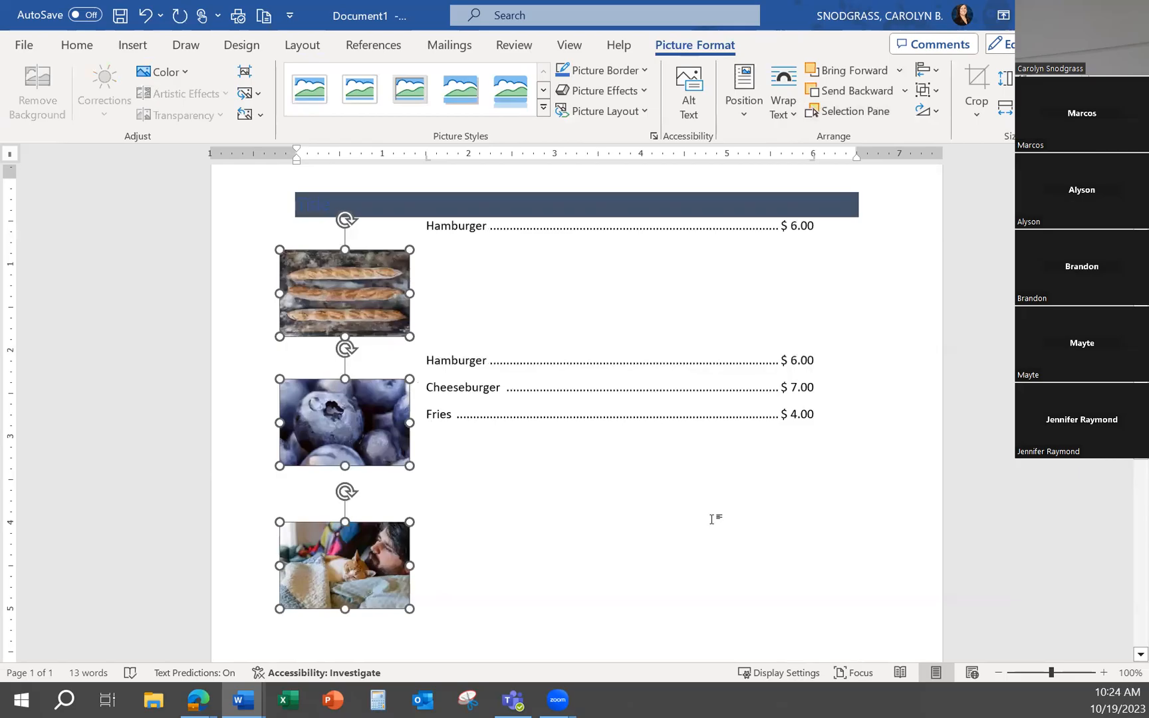
click(937, 71)
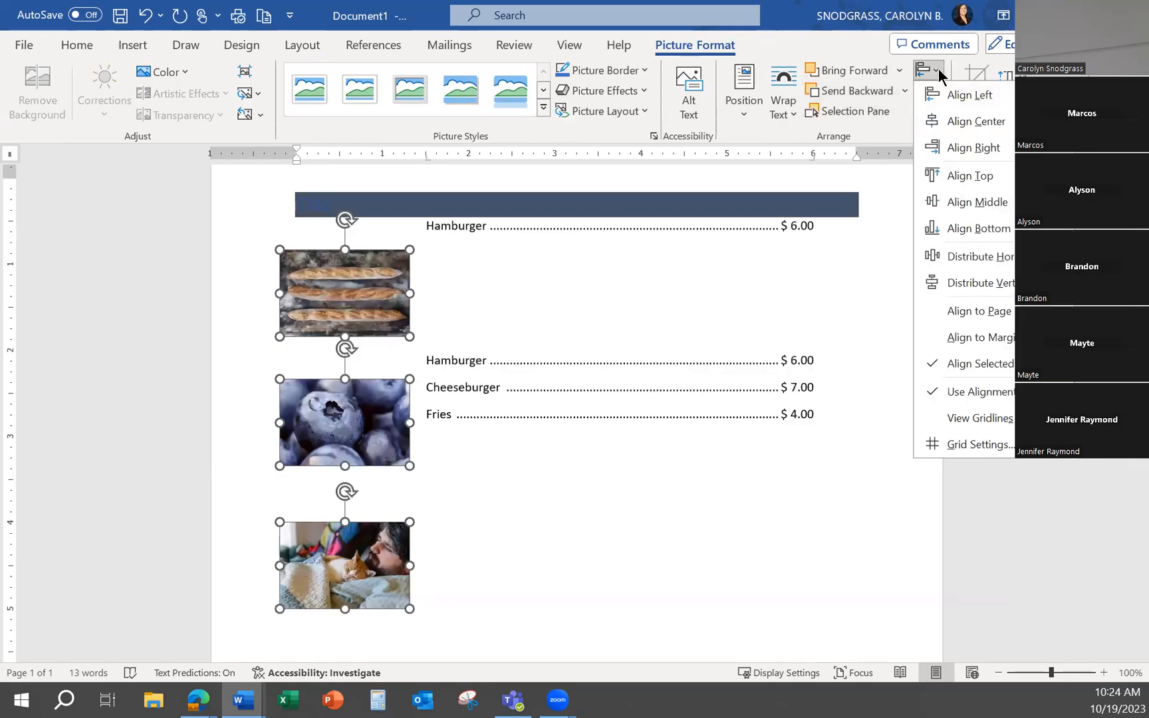
click(957, 283)
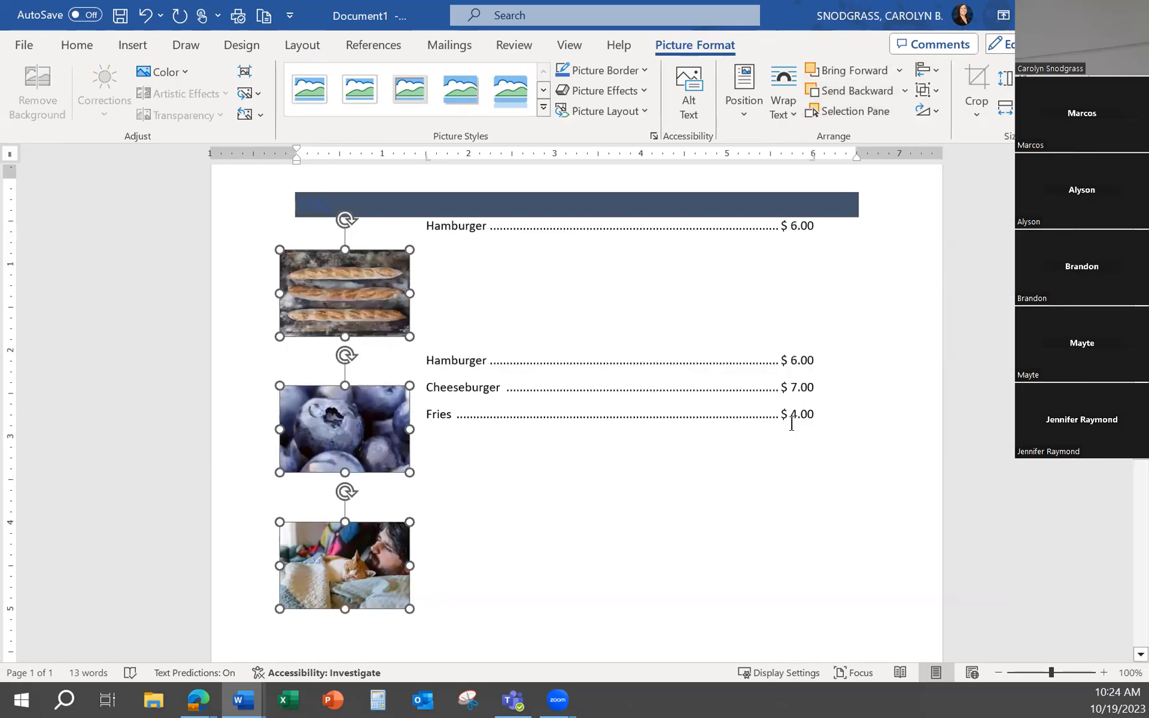